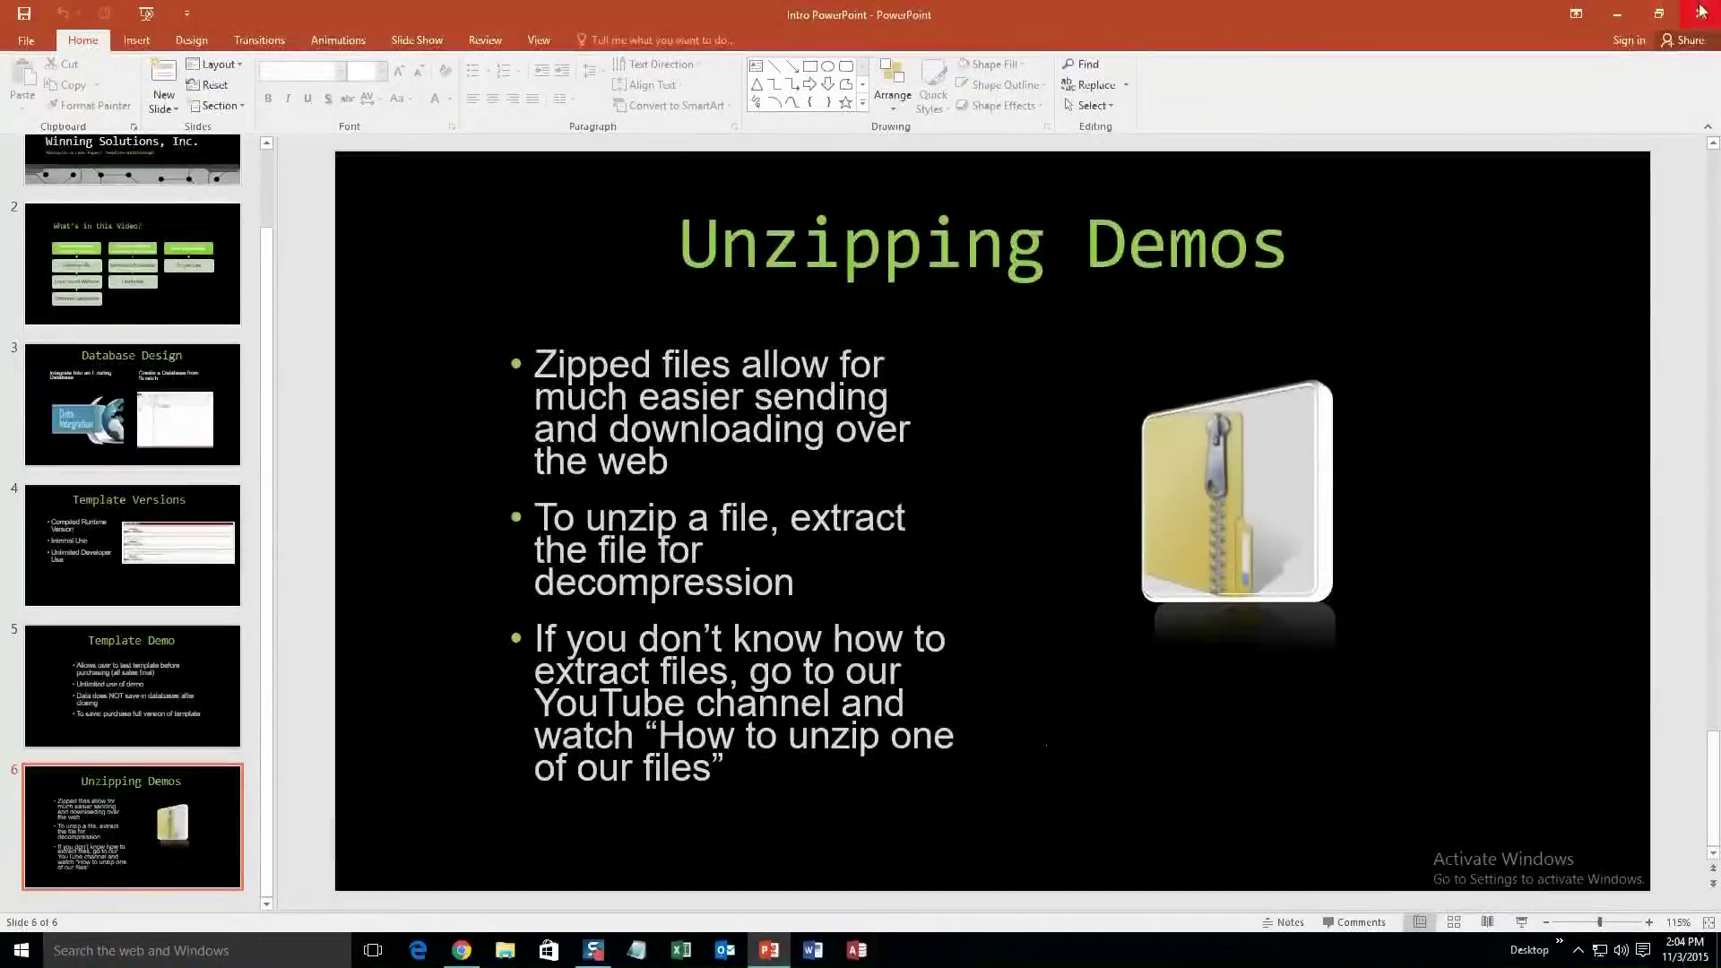
# Close PowerPoint and open the Database Templates list on microsoftaccessexpert.com
pyautogui.click(1701, 13)
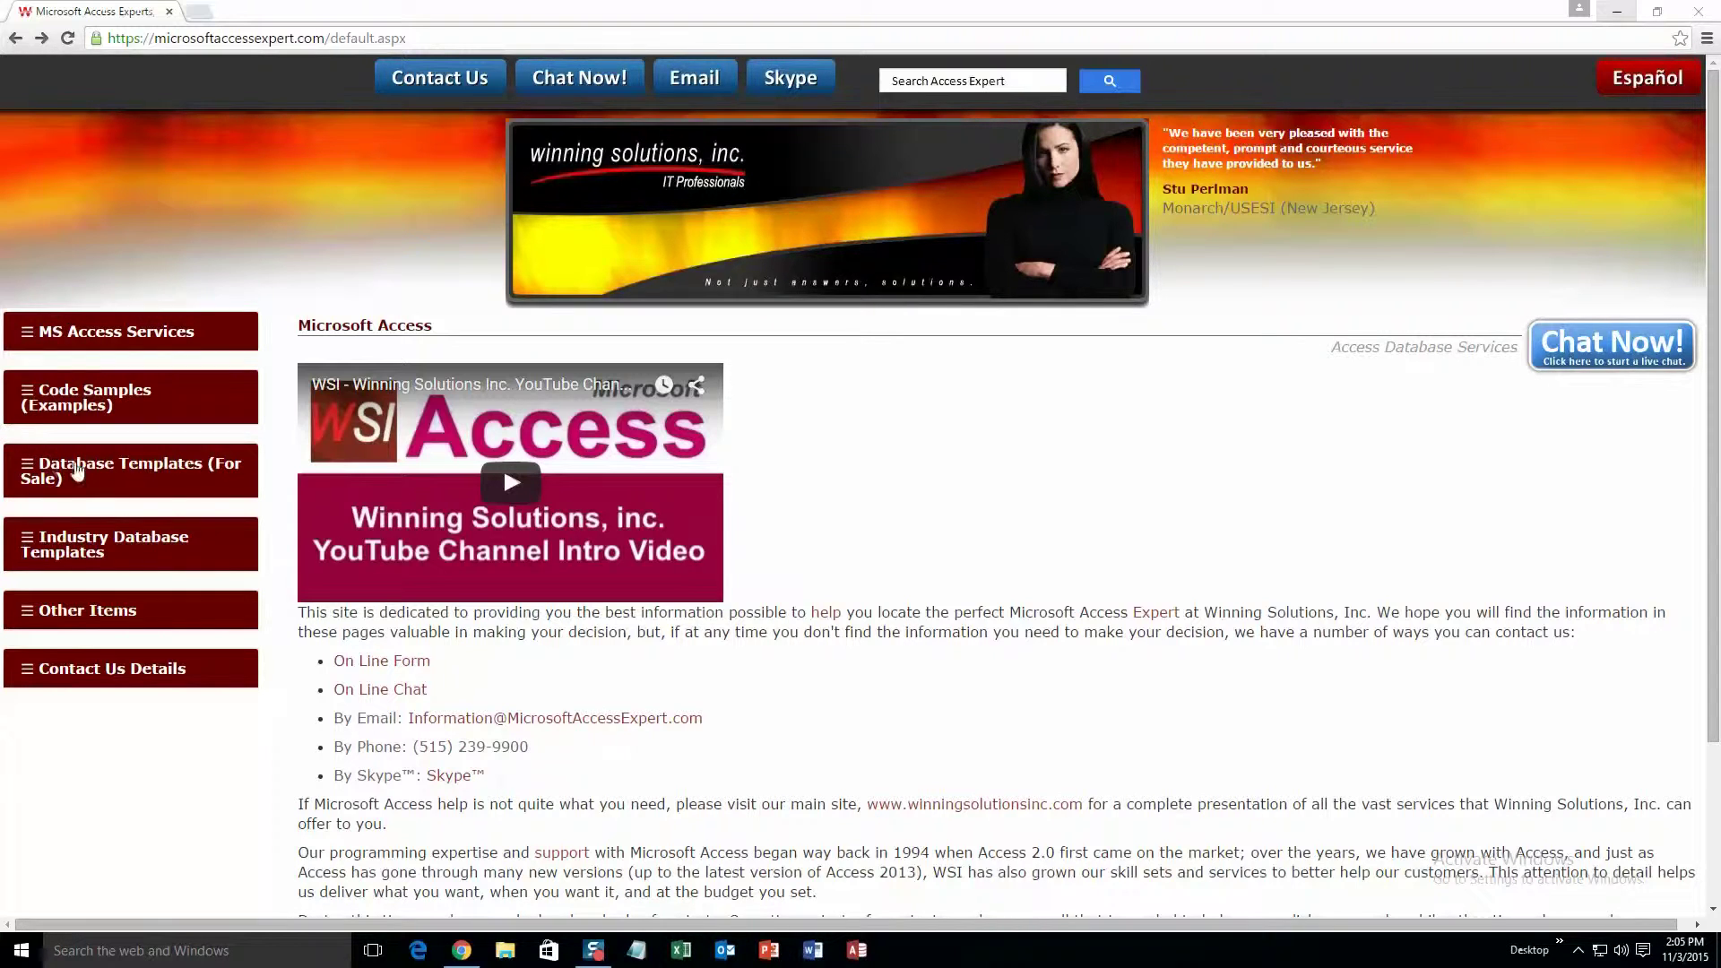
pyautogui.click(168, 474)
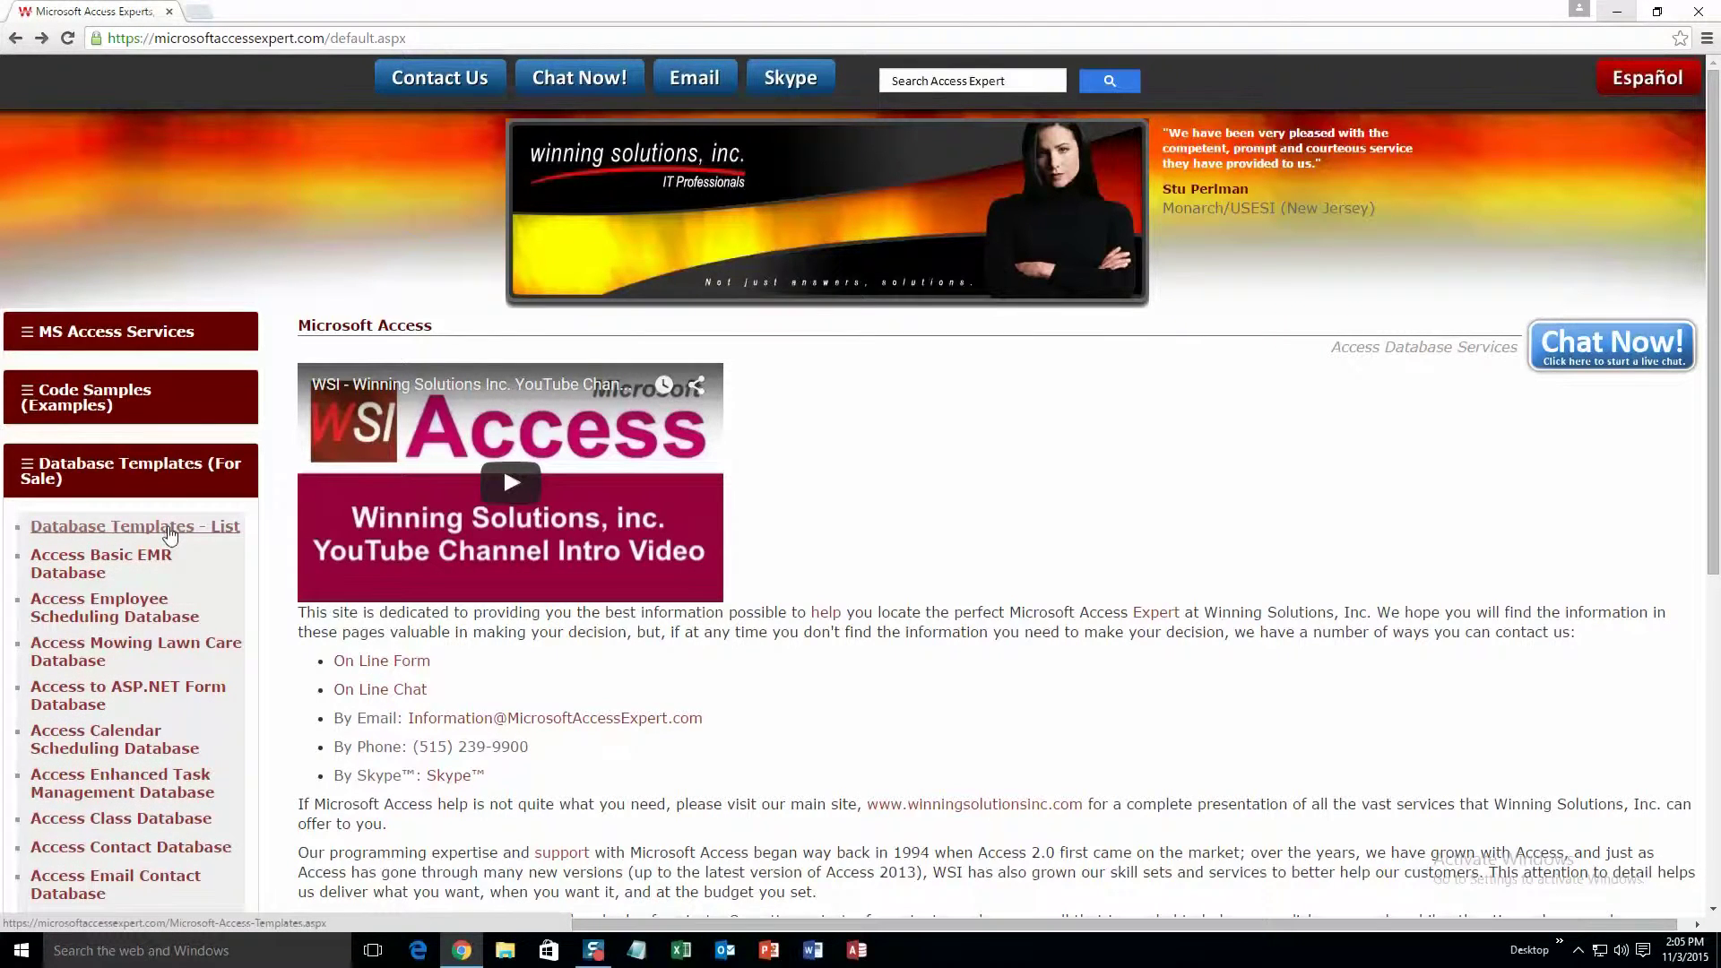
pyautogui.click(171, 535)
# Scroll down through the Access template categories on the list page
pyautogui.scroll(-1, 503, 729)
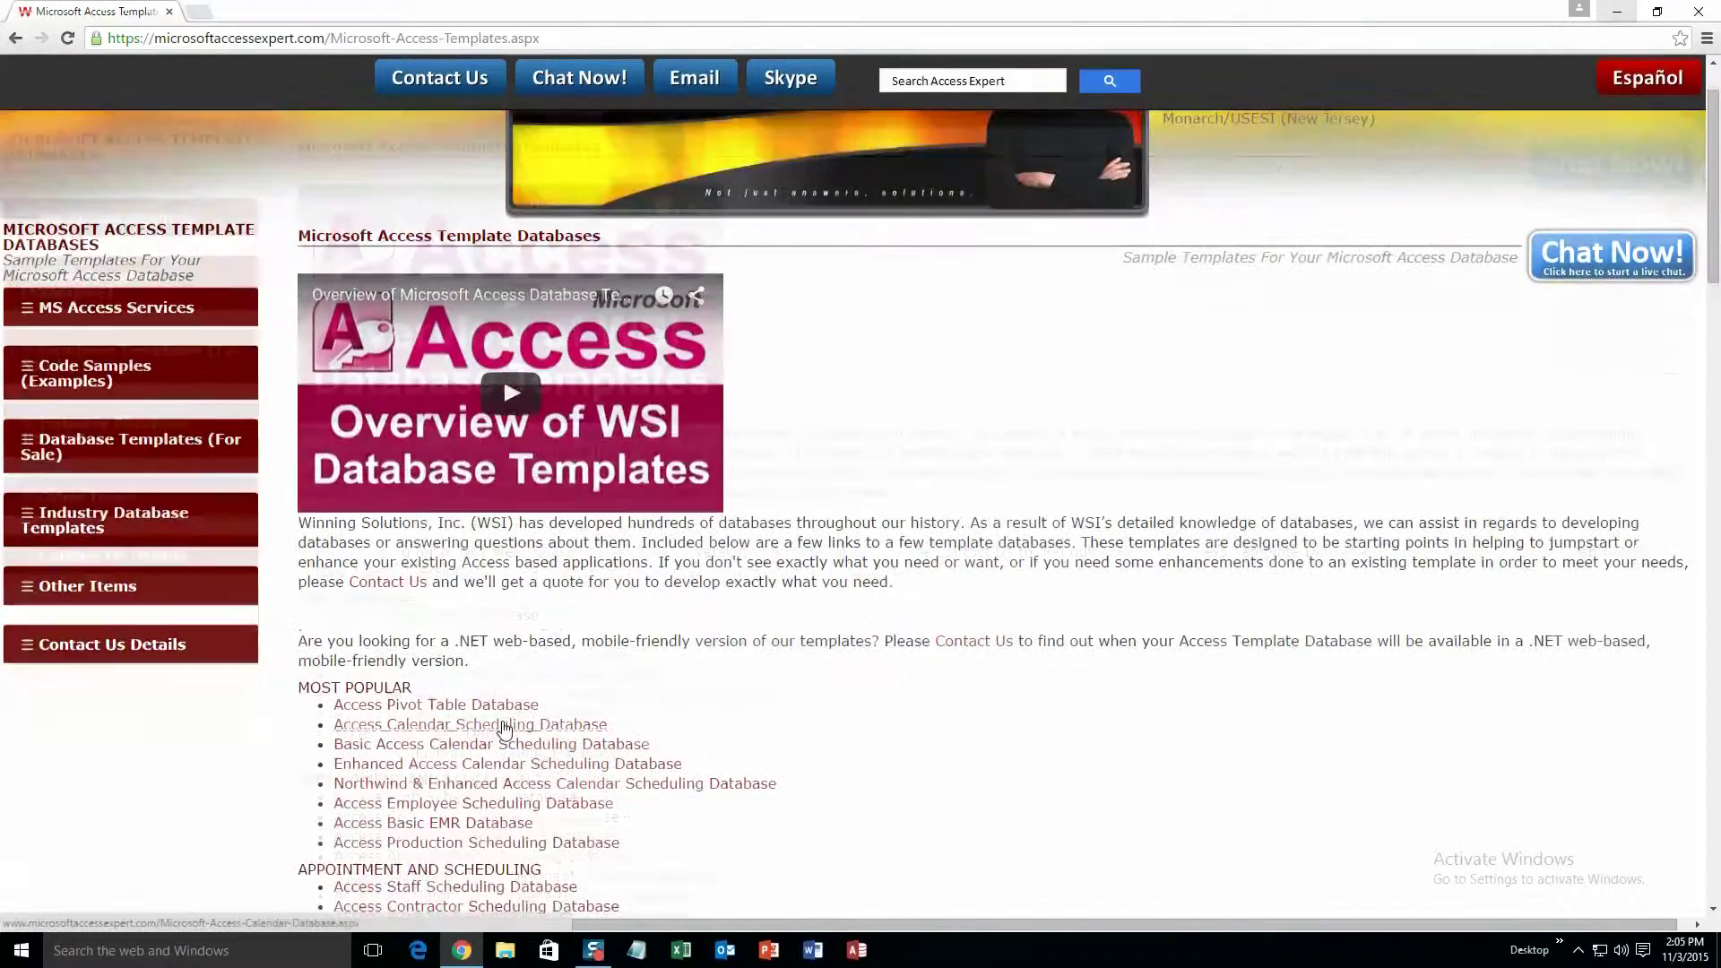
pyautogui.scroll(-1, 503, 729)
pyautogui.scroll(-1, 503, 729)
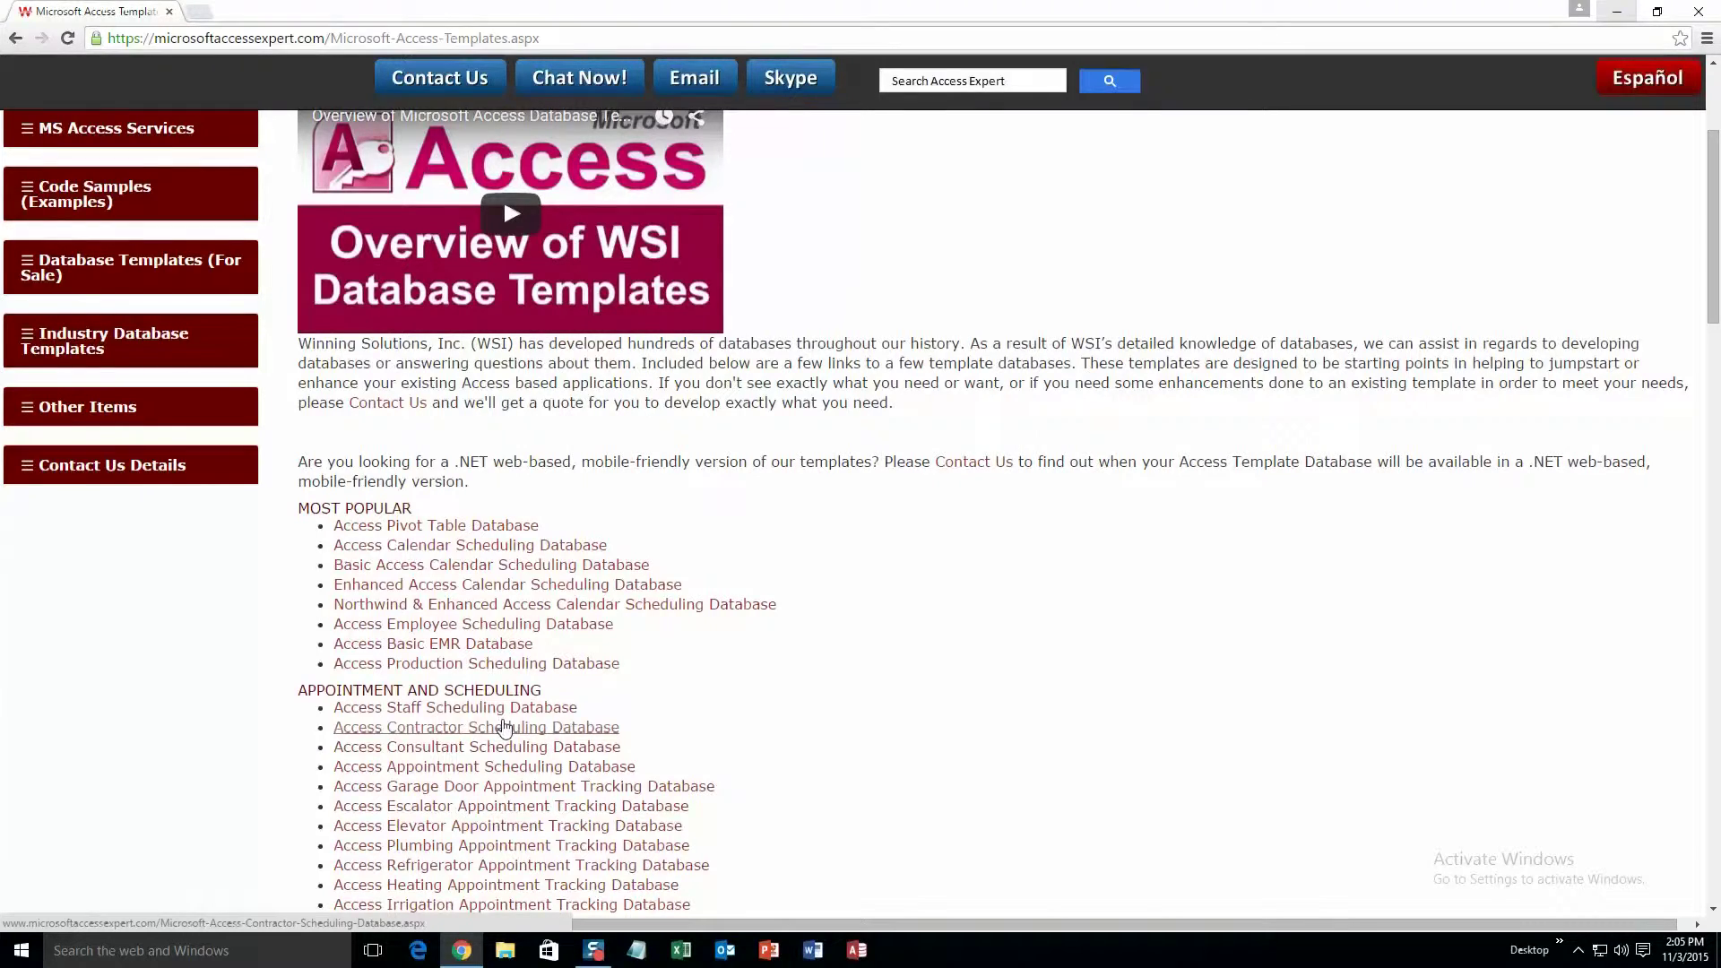
pyautogui.scroll(-1, 503, 729)
pyautogui.scroll(-1, 511, 740)
pyautogui.scroll(-1, 513, 746)
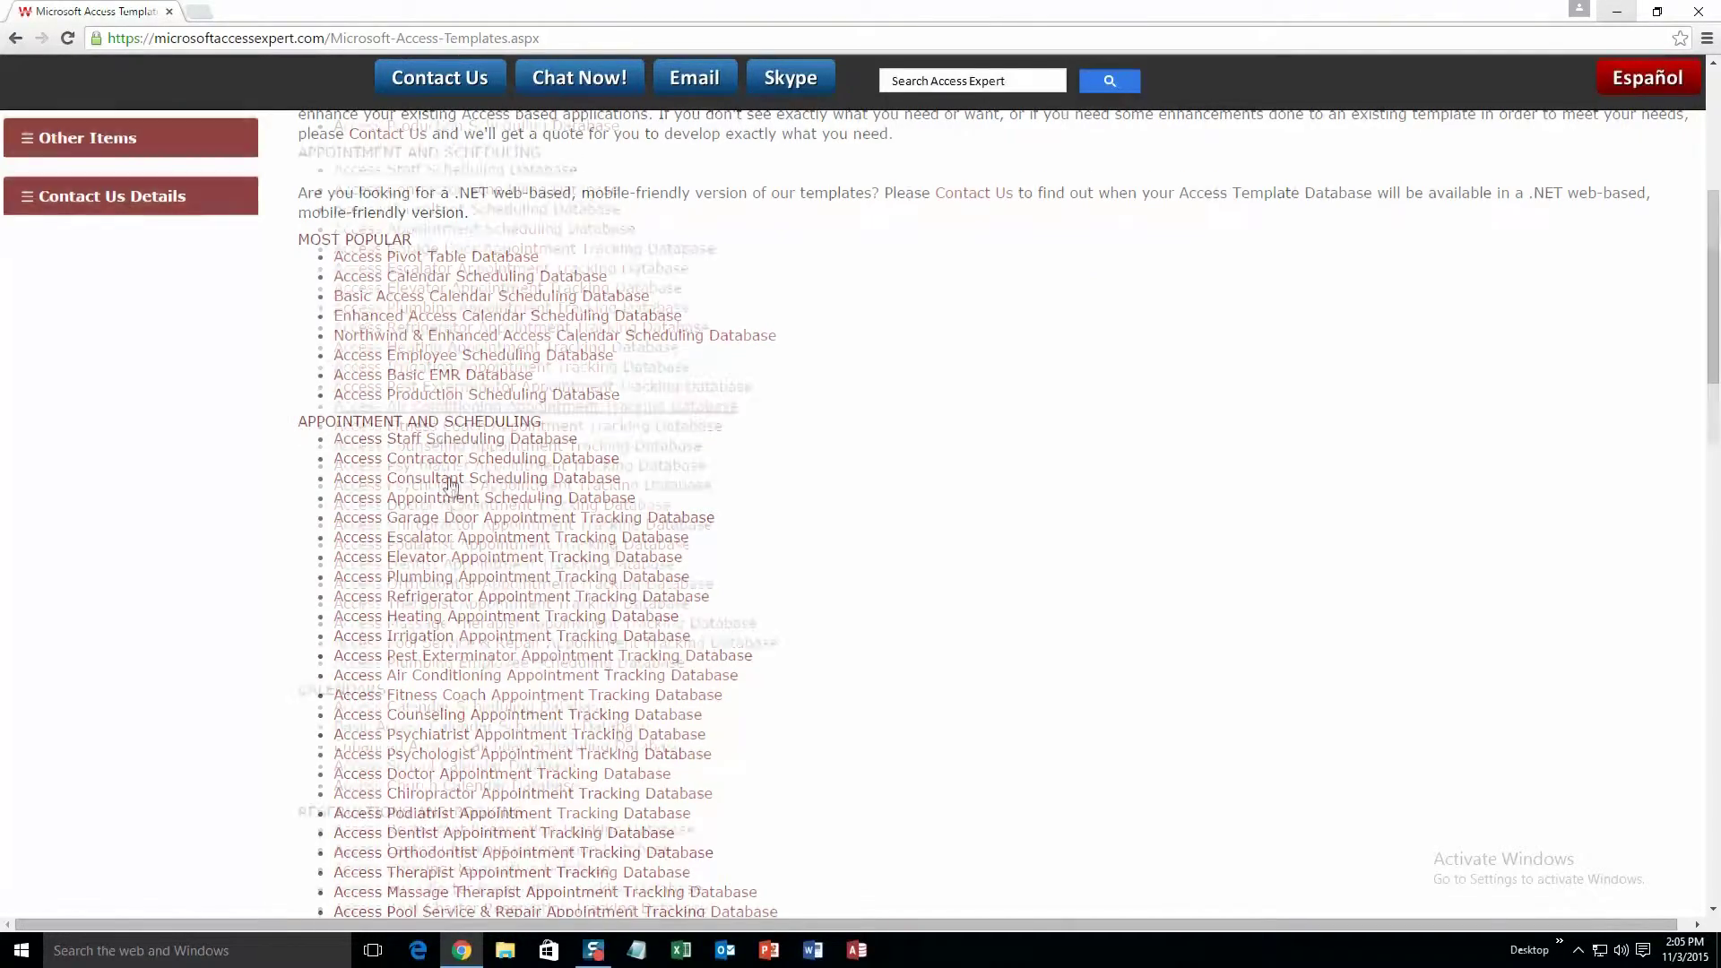
pyautogui.scroll(-3, 451, 489)
pyautogui.scroll(-2, 451, 493)
pyautogui.scroll(-2, 451, 496)
pyautogui.scroll(-4, 454, 498)
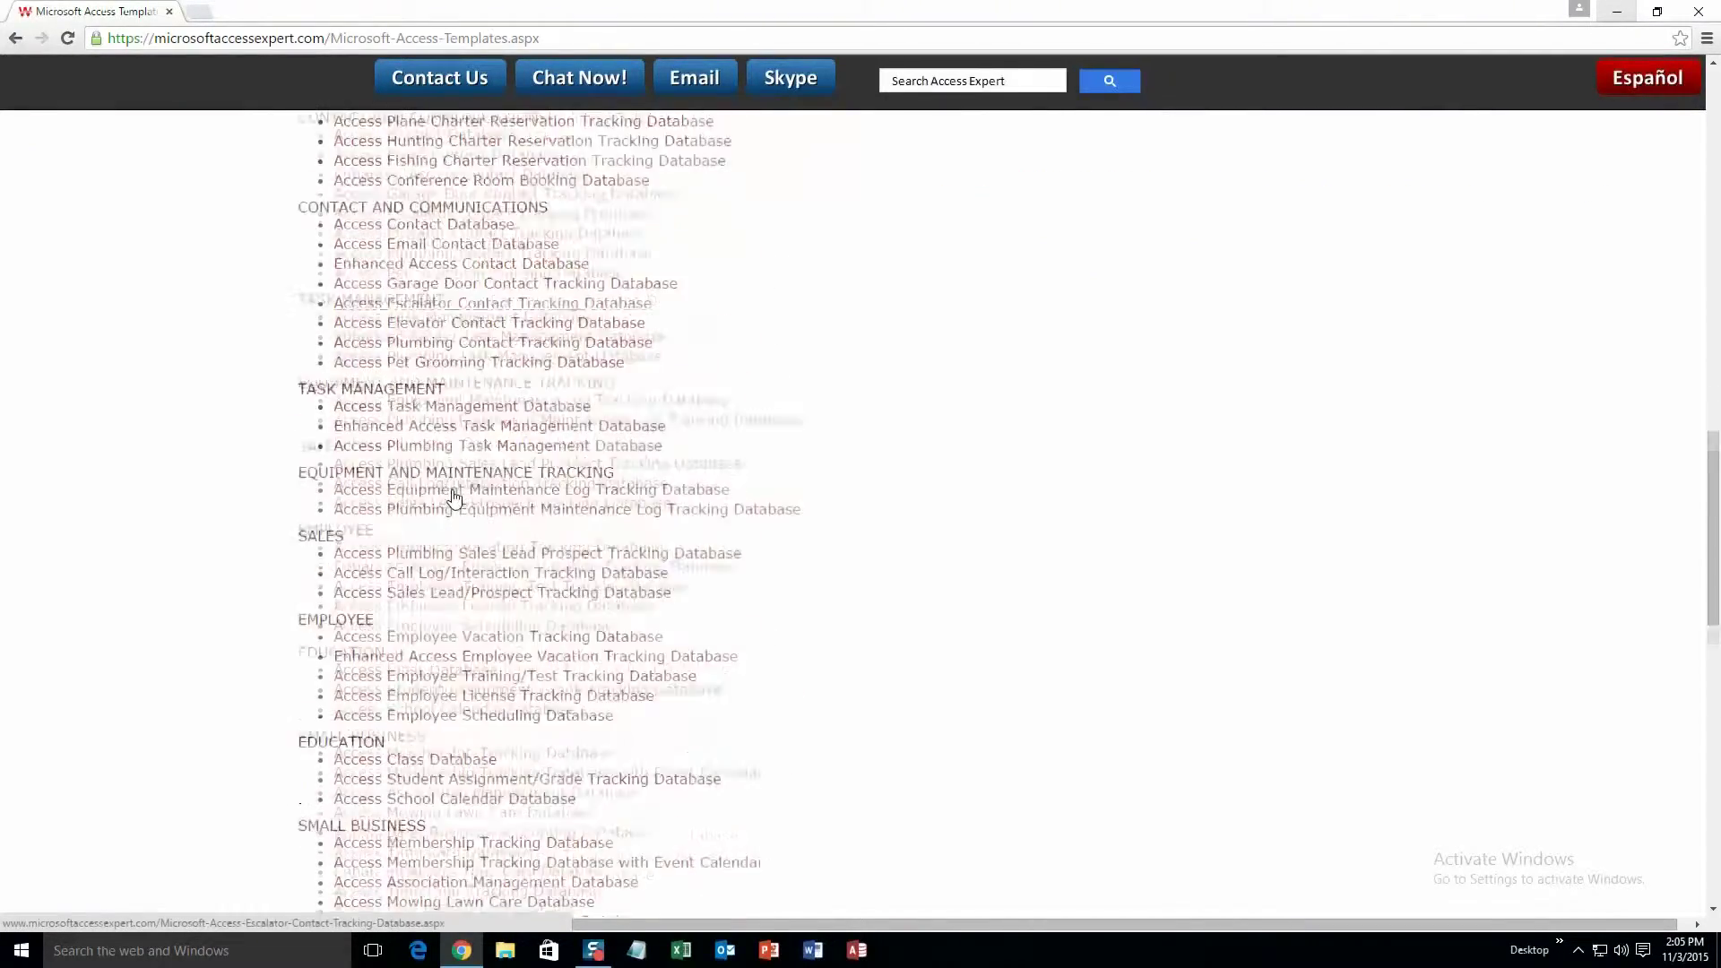
pyautogui.scroll(-4, 455, 498)
pyautogui.scroll(-3, 453, 494)
pyautogui.scroll(-3, 452, 492)
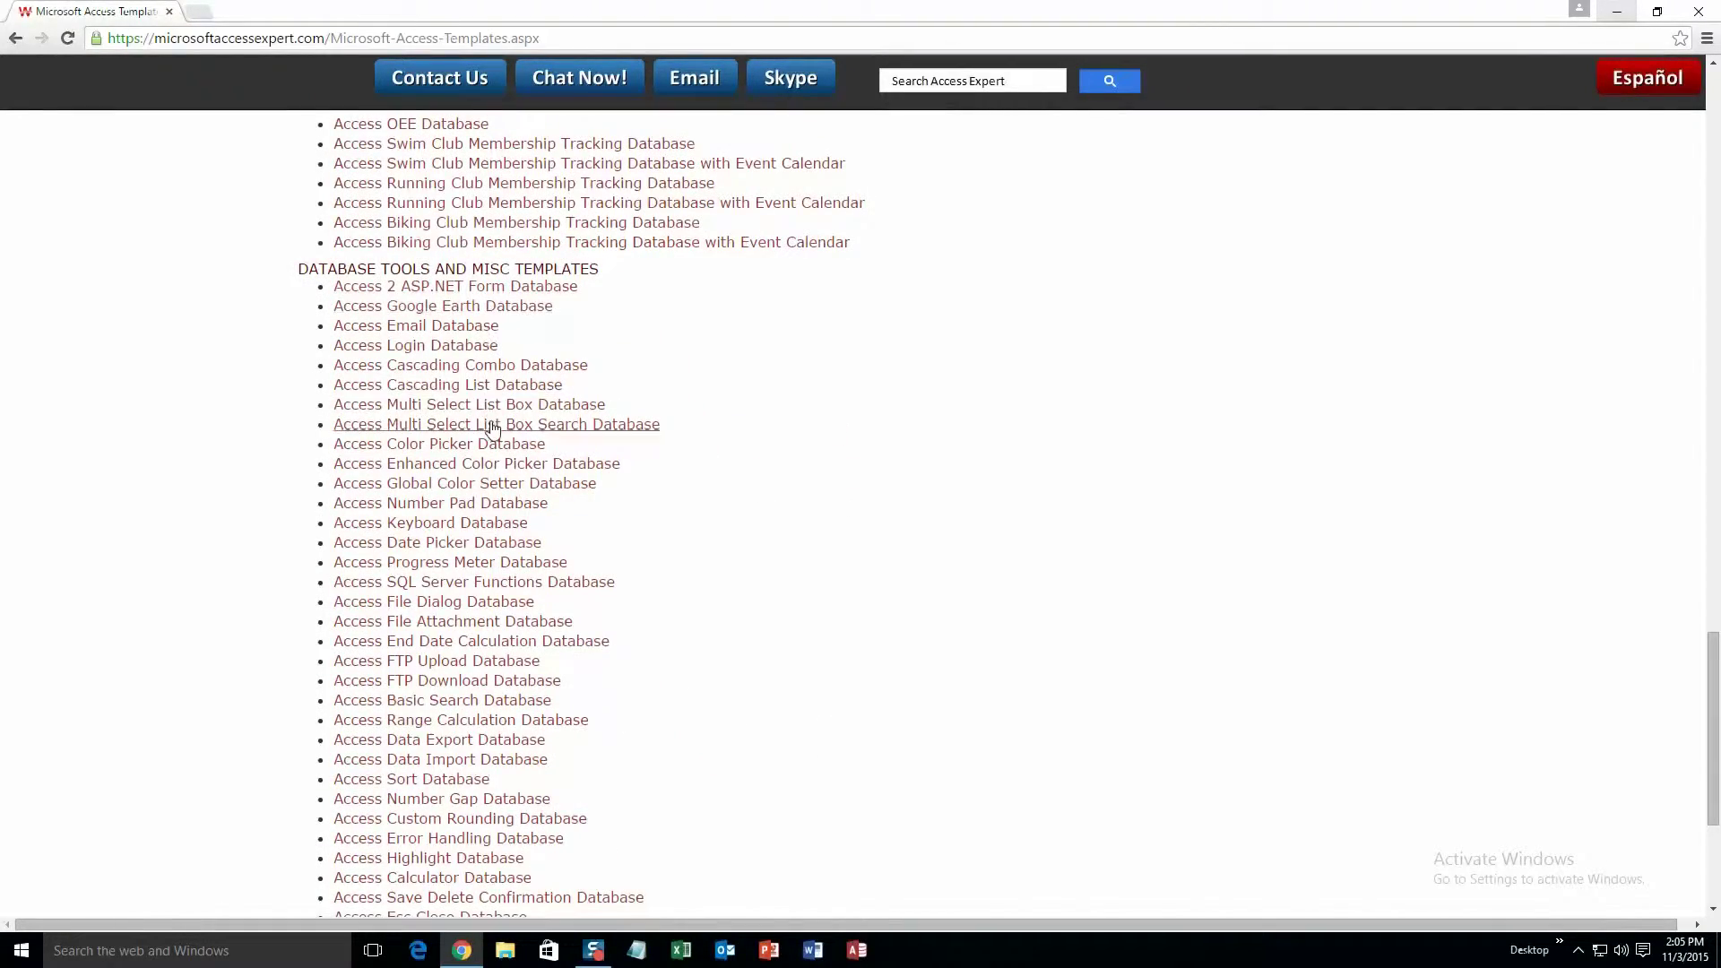
pyautogui.scroll(-1, 497, 438)
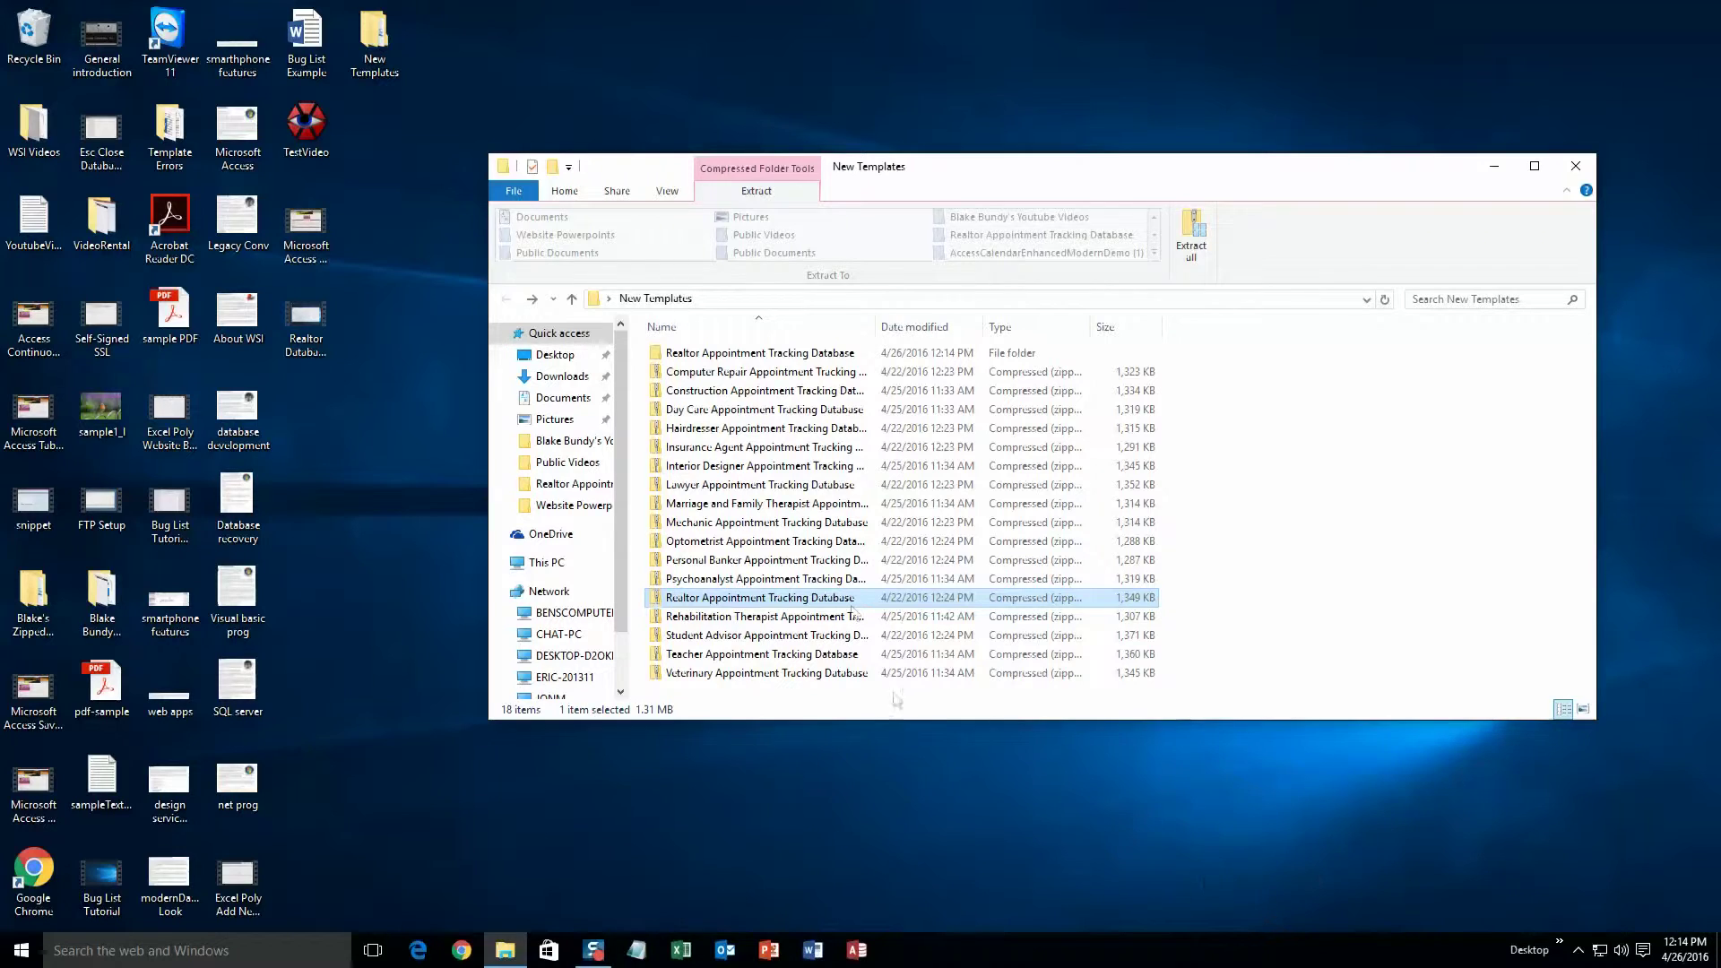
# Extract the Realtor Appointment Tracking Database from its zip, replacing the existing copy, and launch it
pyautogui.doubleClick(750, 599)
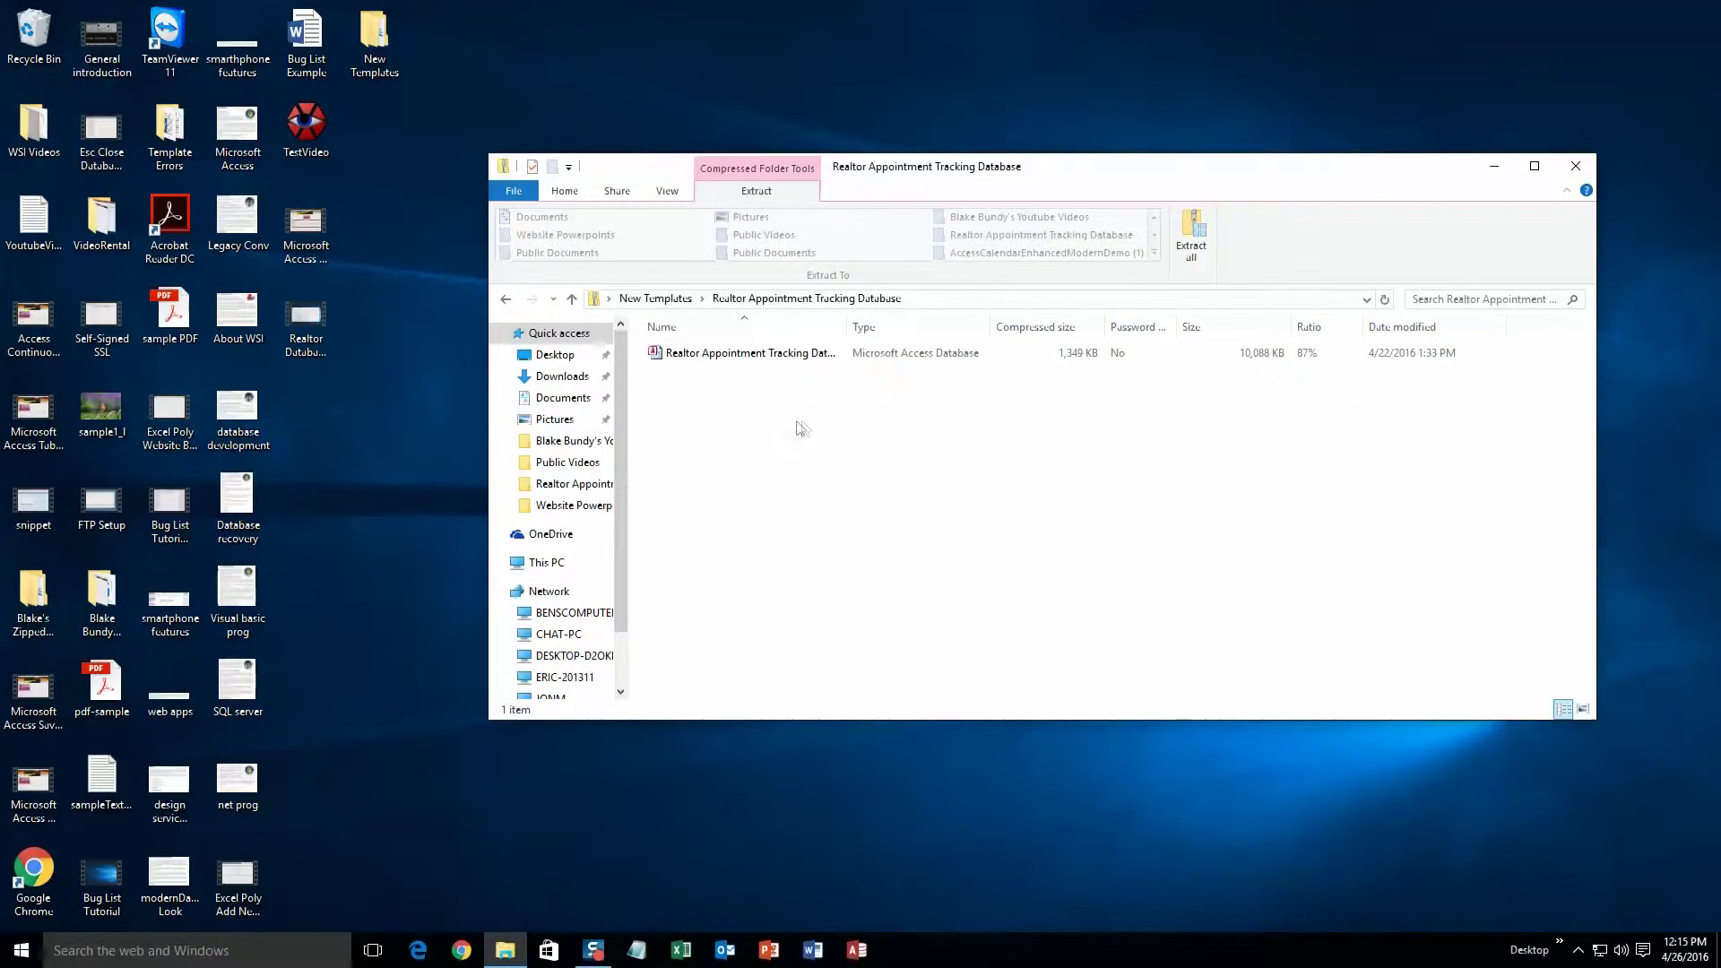
pyautogui.click(774, 355)
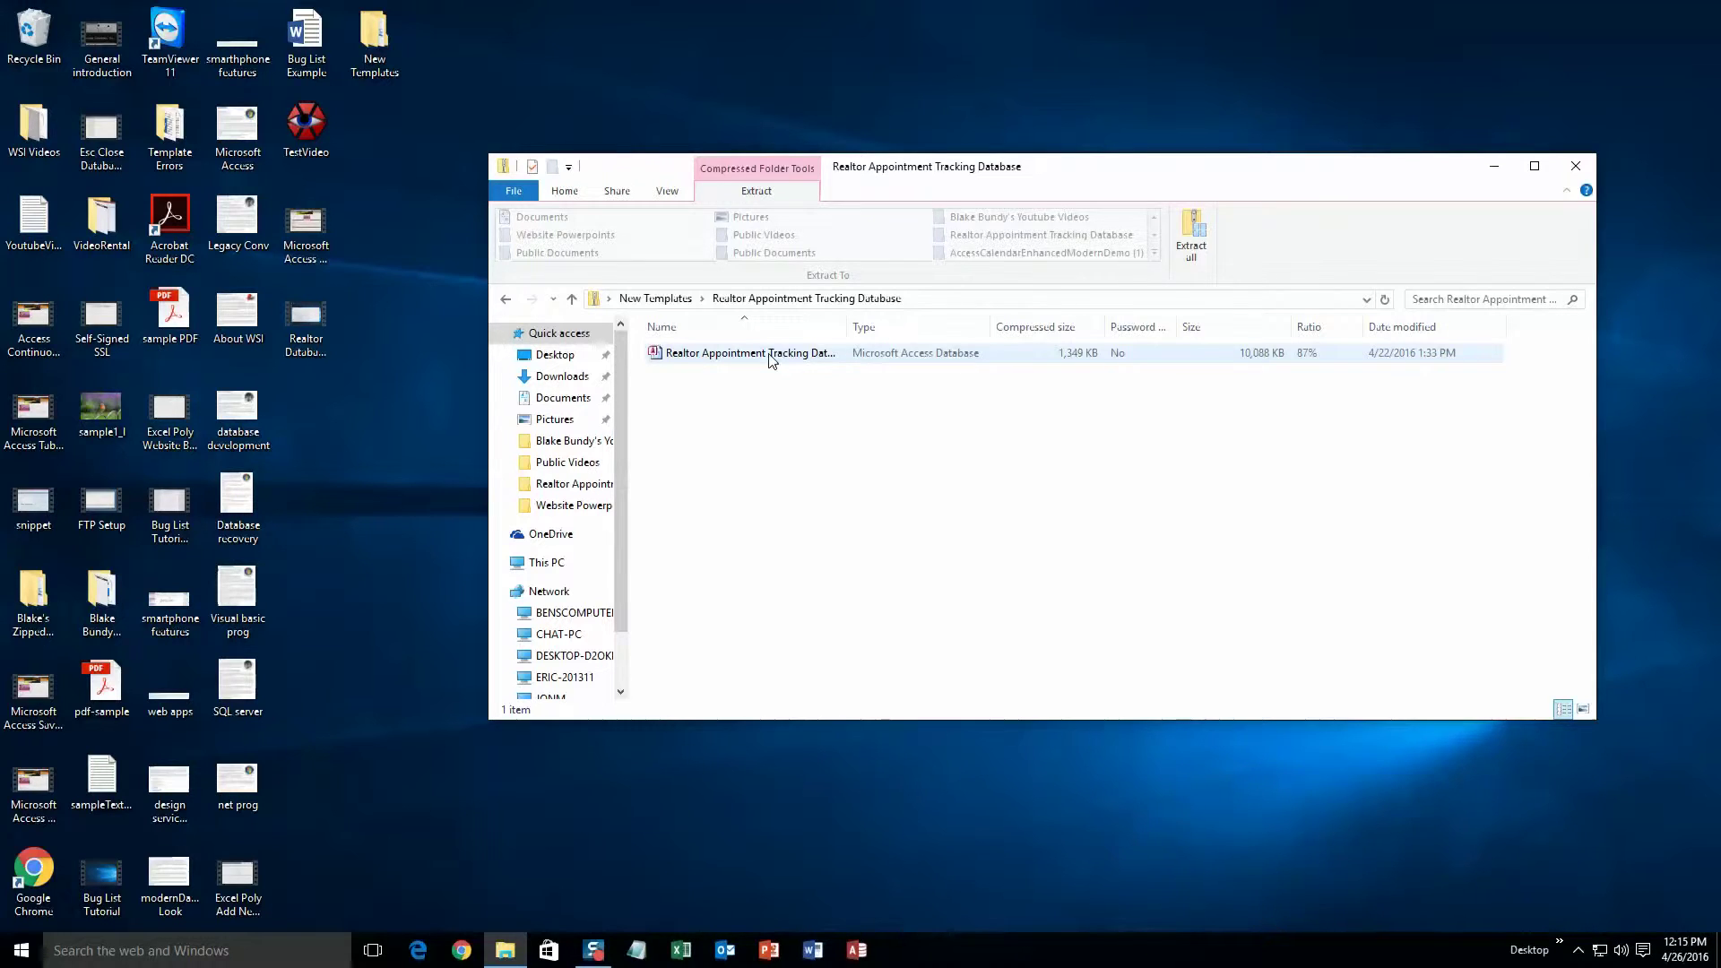
pyautogui.click(769, 361)
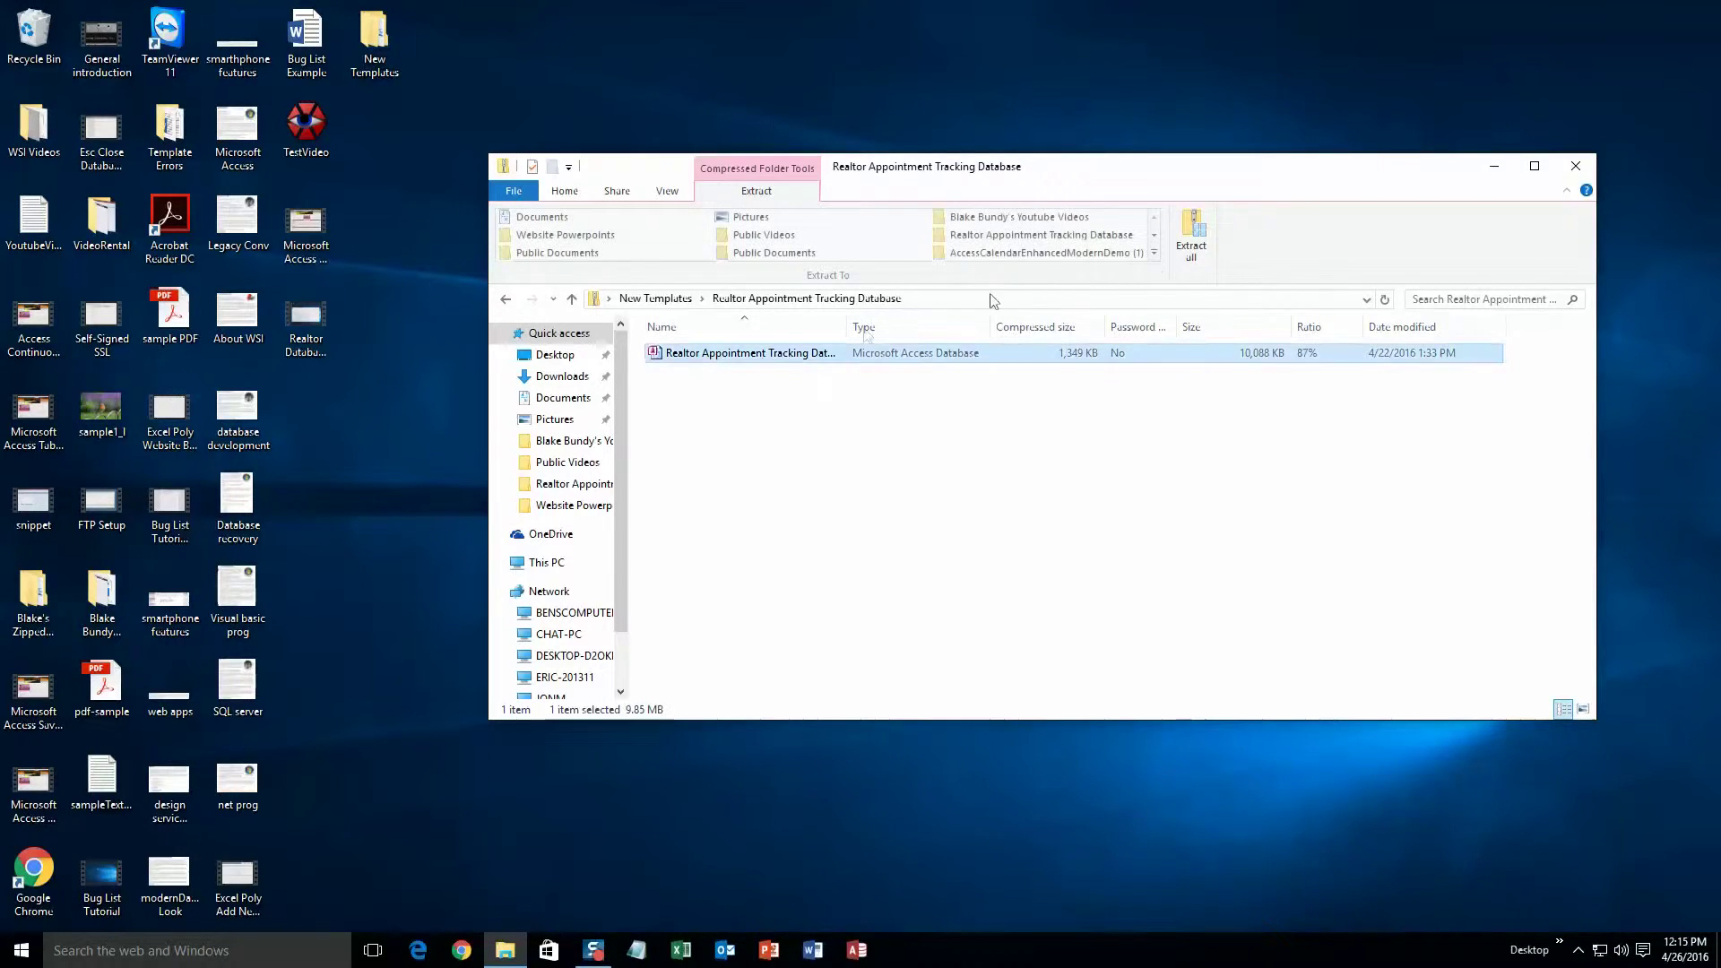
pyautogui.click(1191, 238)
pyautogui.click(1012, 648)
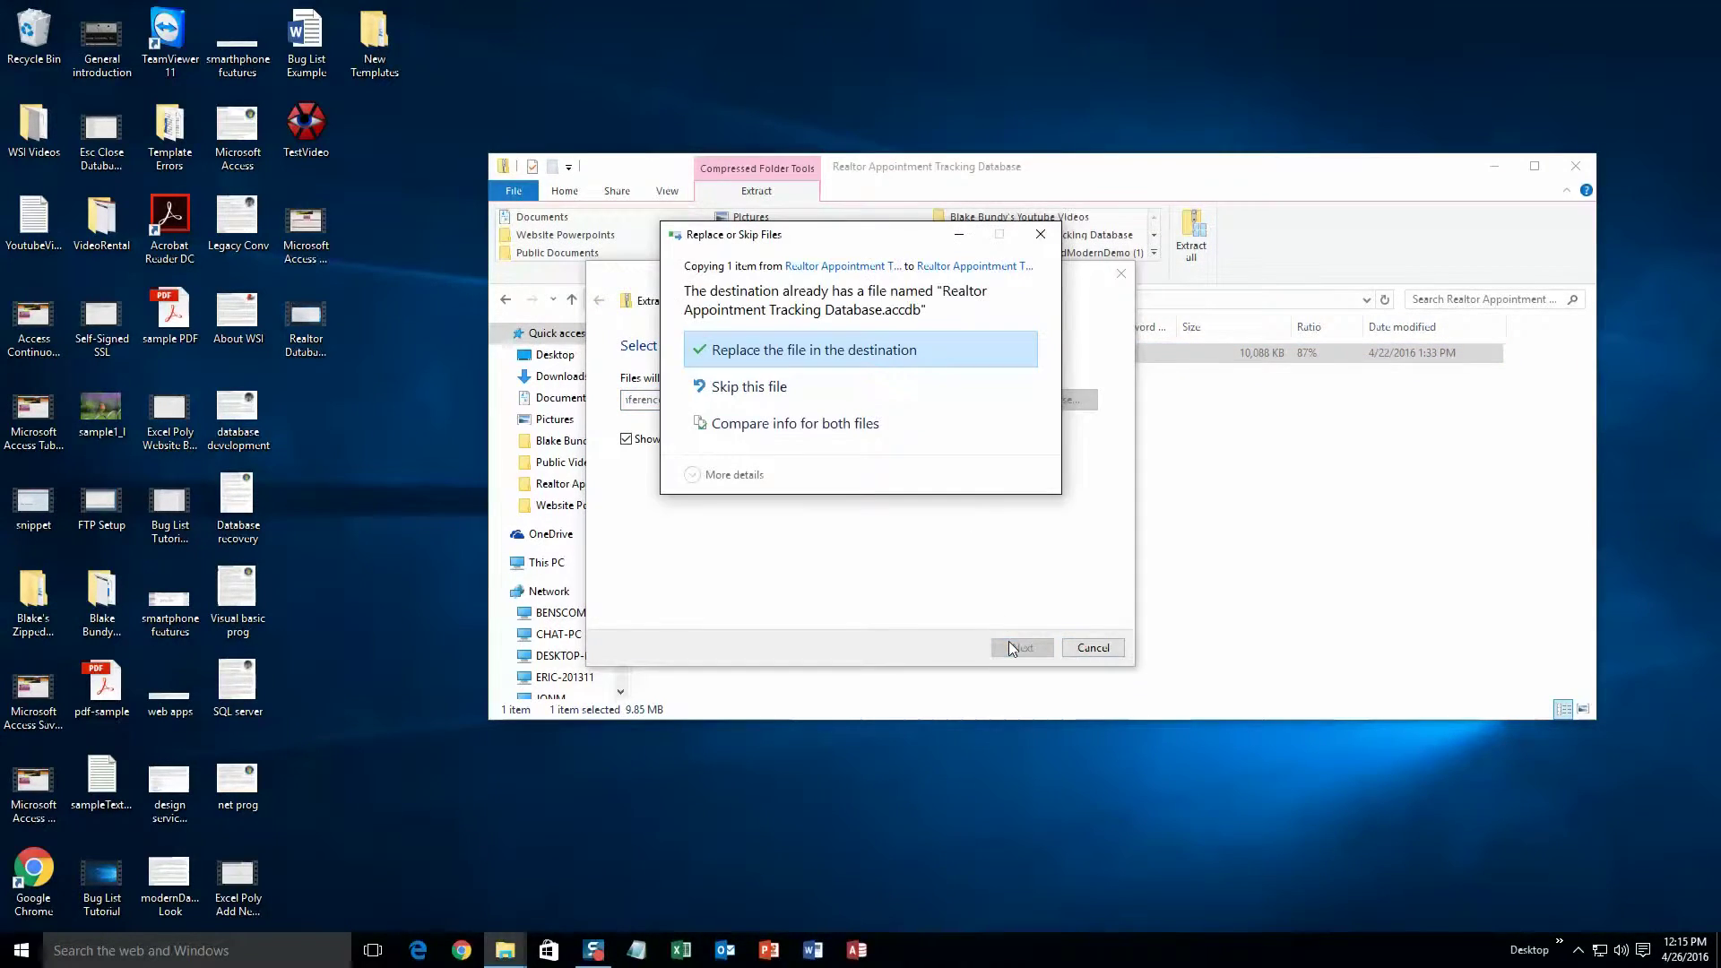
pyautogui.click(867, 353)
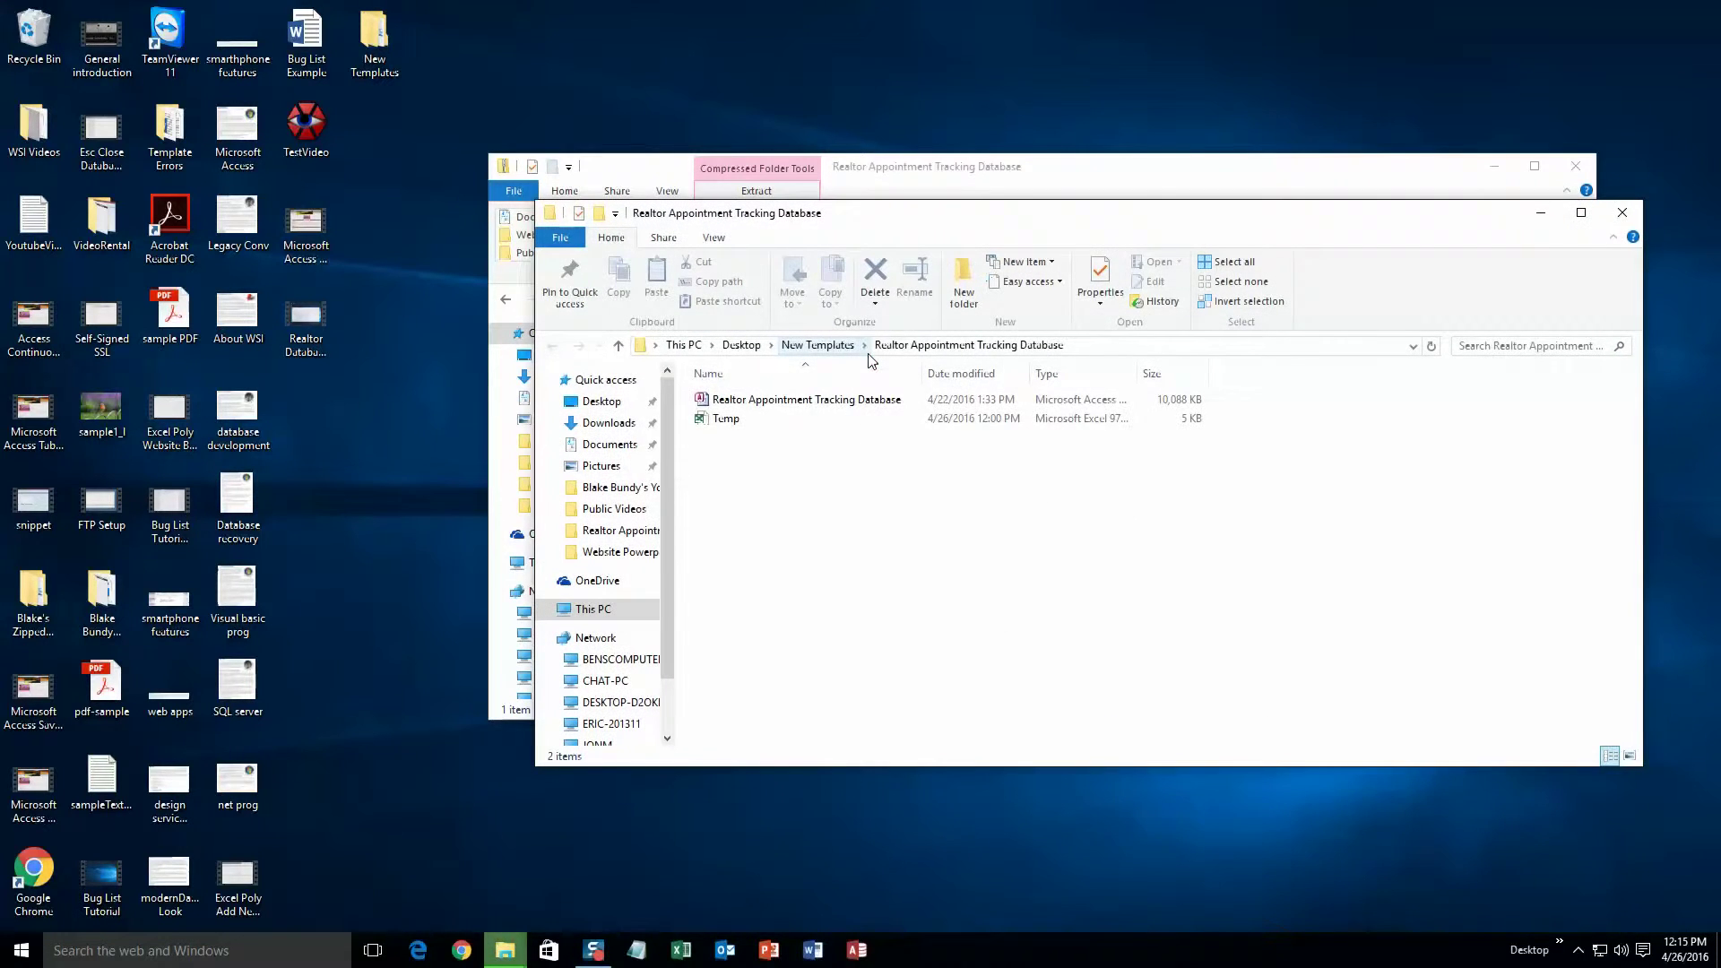
pyautogui.doubleClick(799, 406)
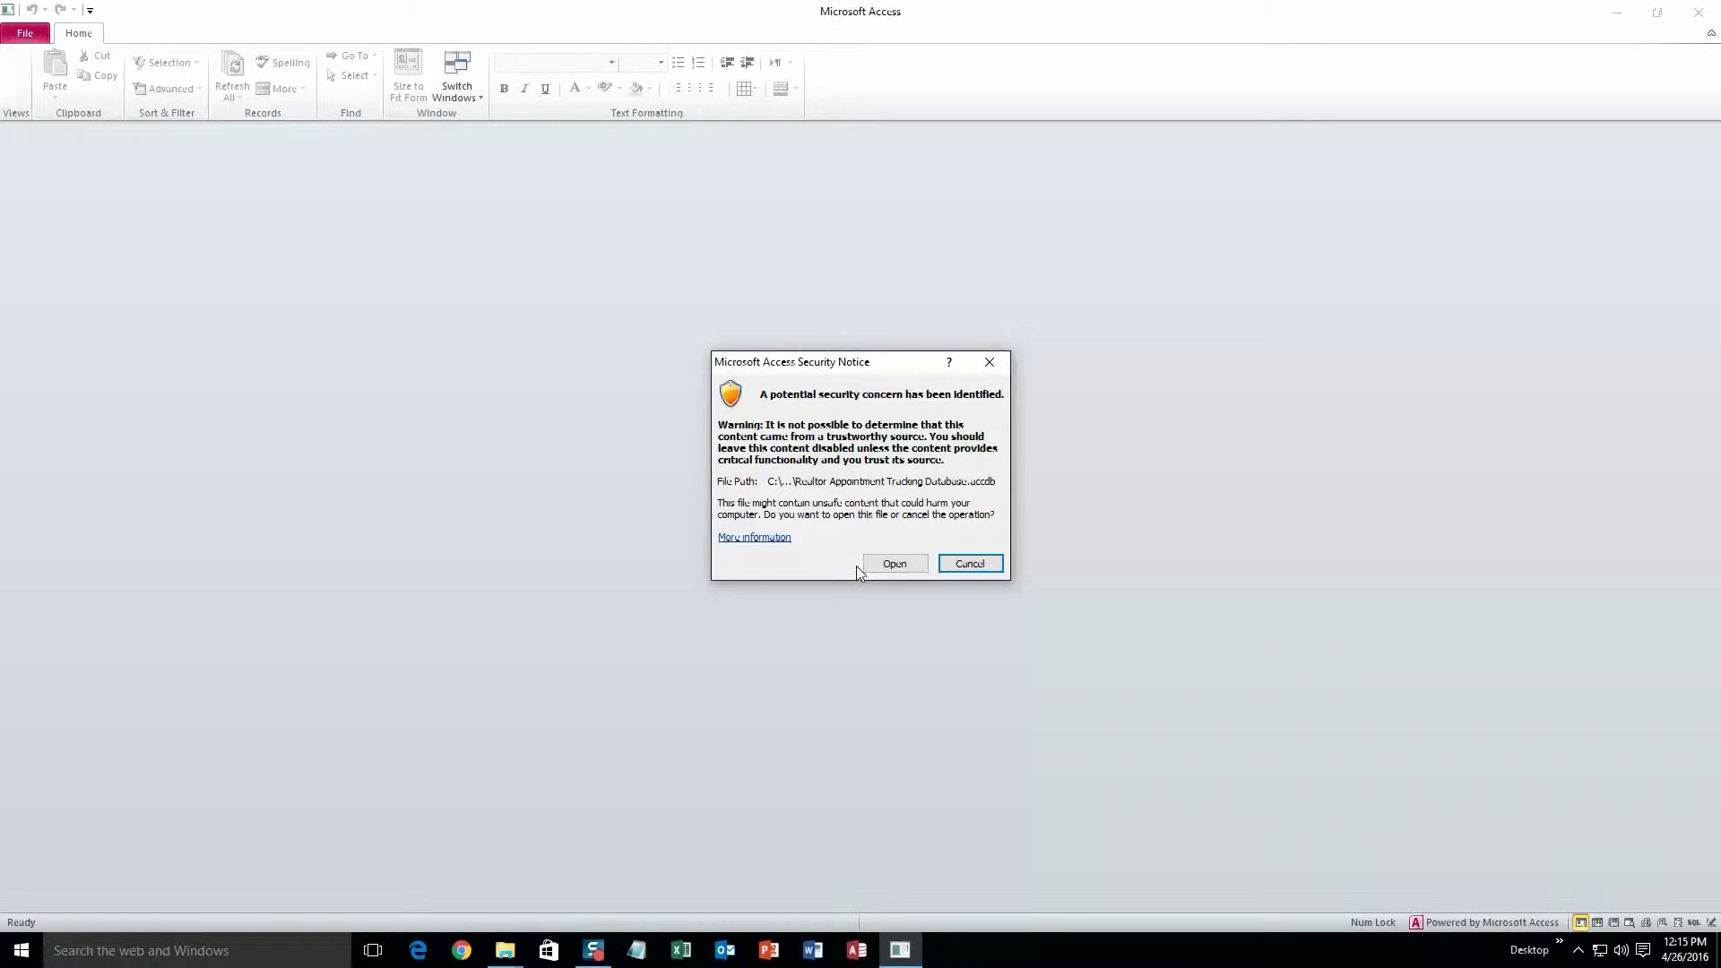
# Accept the Access security notice to reach the database's Main Menu
pyautogui.click(893, 564)
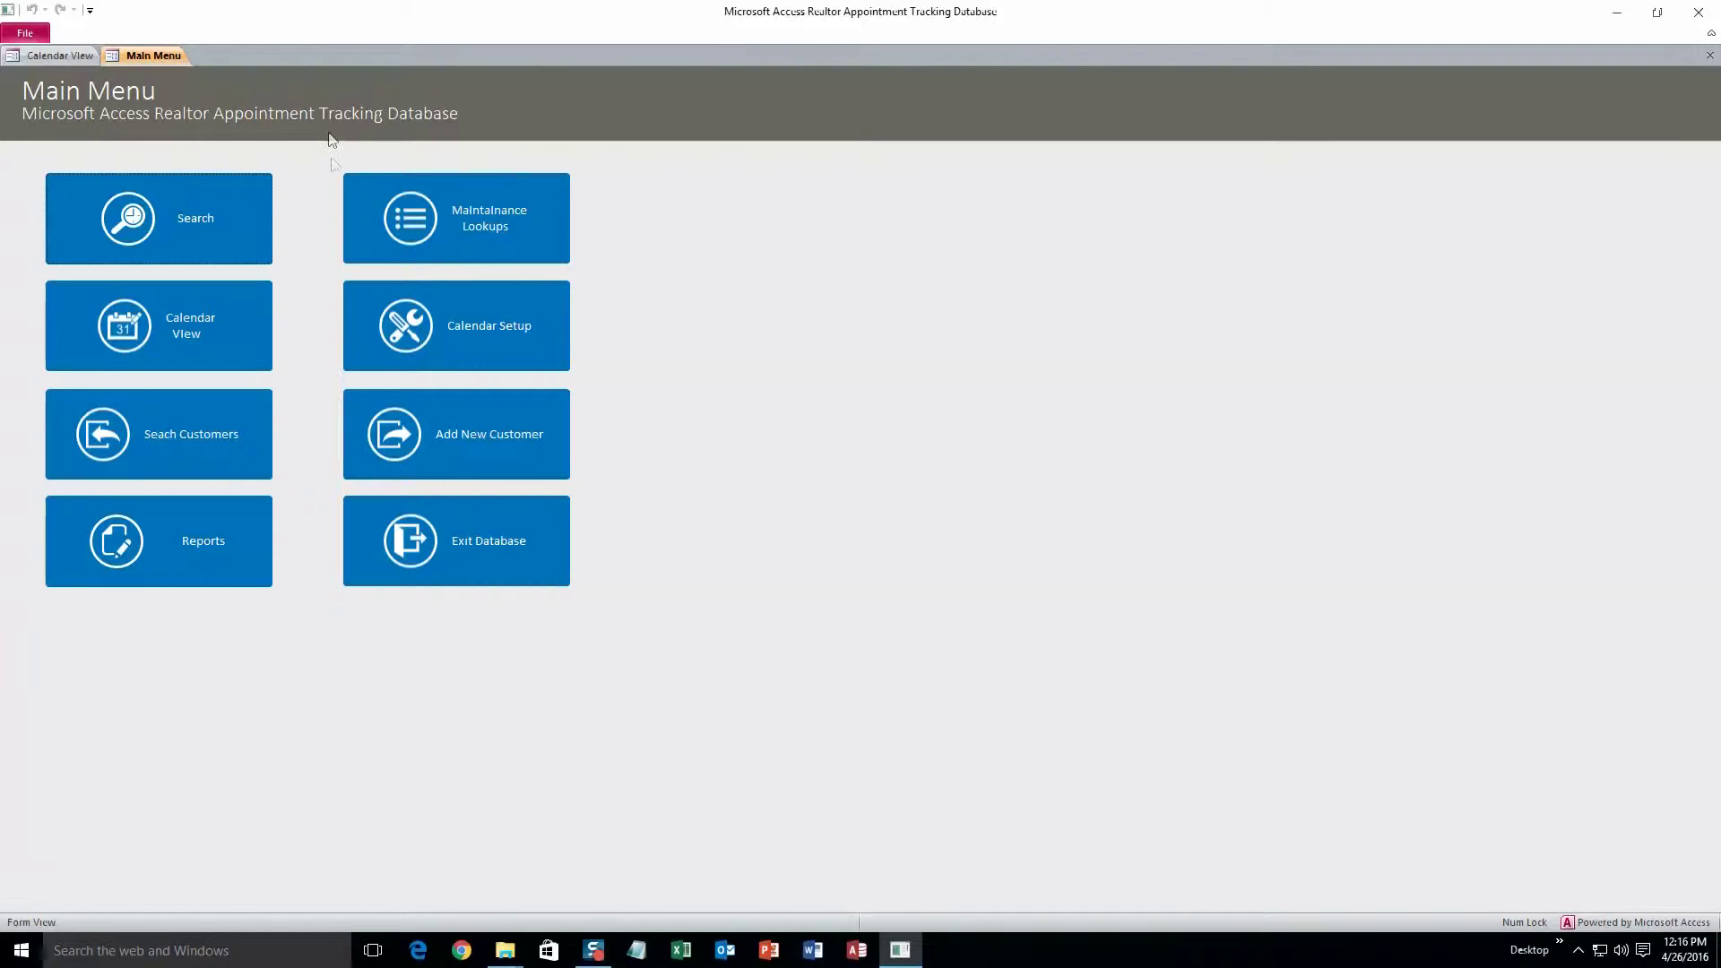
# Add a new customer named Mr. John M Smith
pyautogui.click(410, 394)
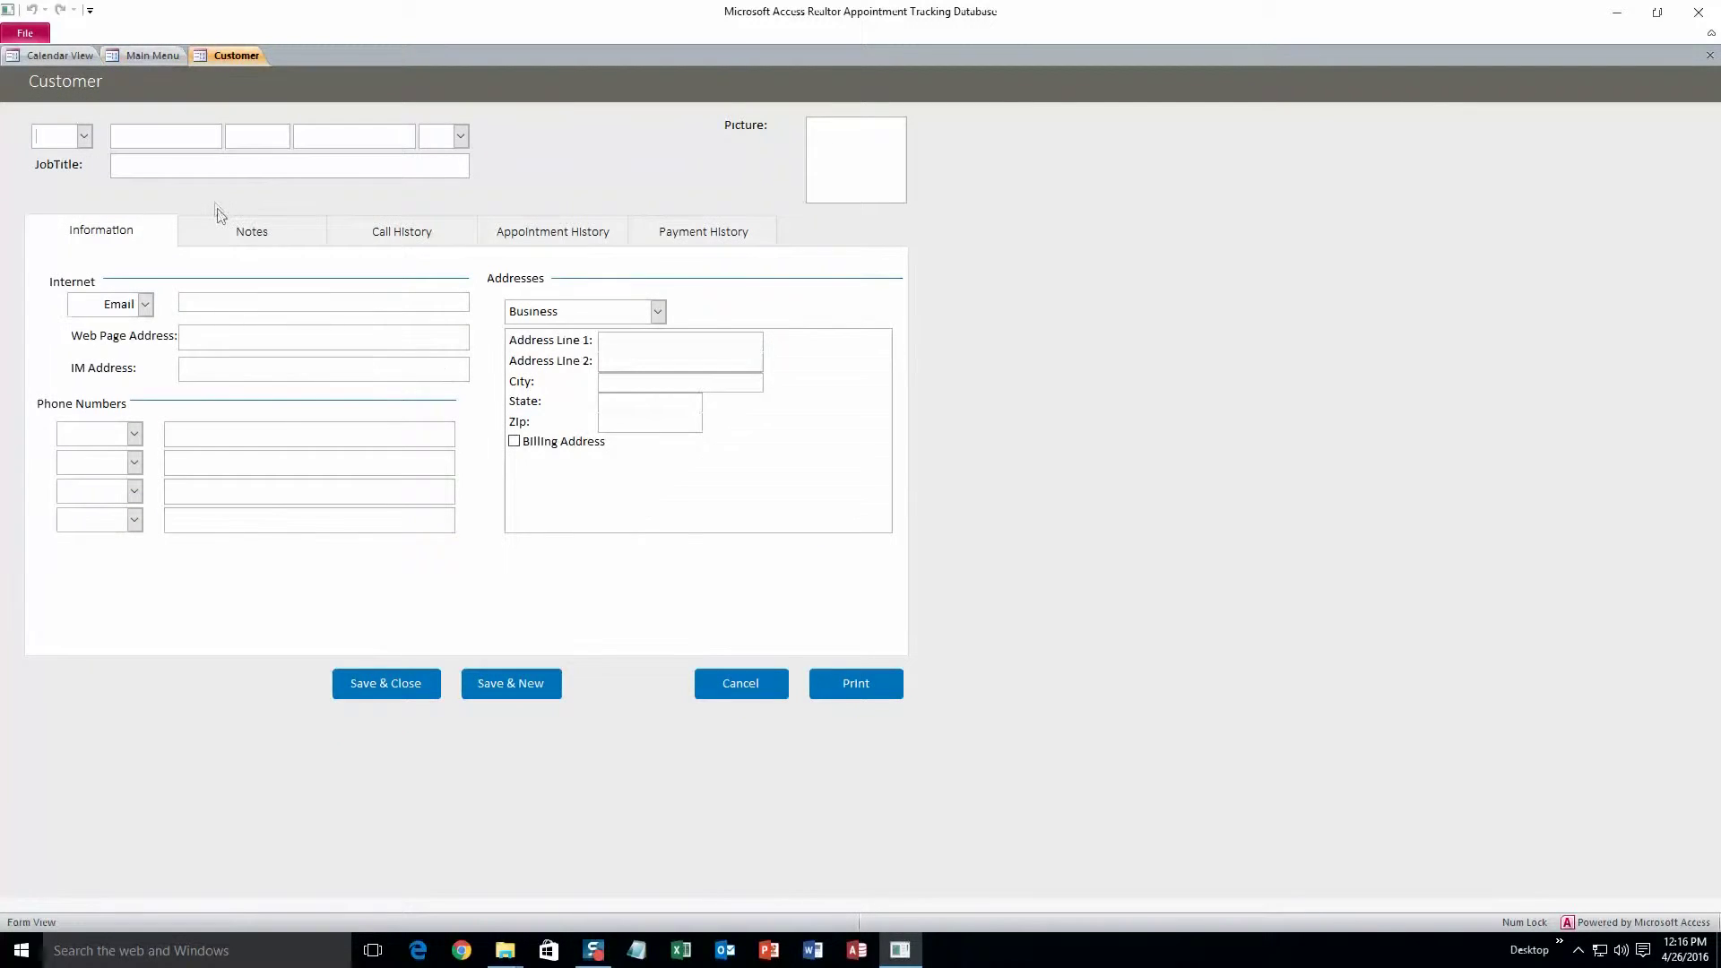
pyautogui.click(84, 136)
pyautogui.click(45, 170)
pyautogui.click(147, 141)
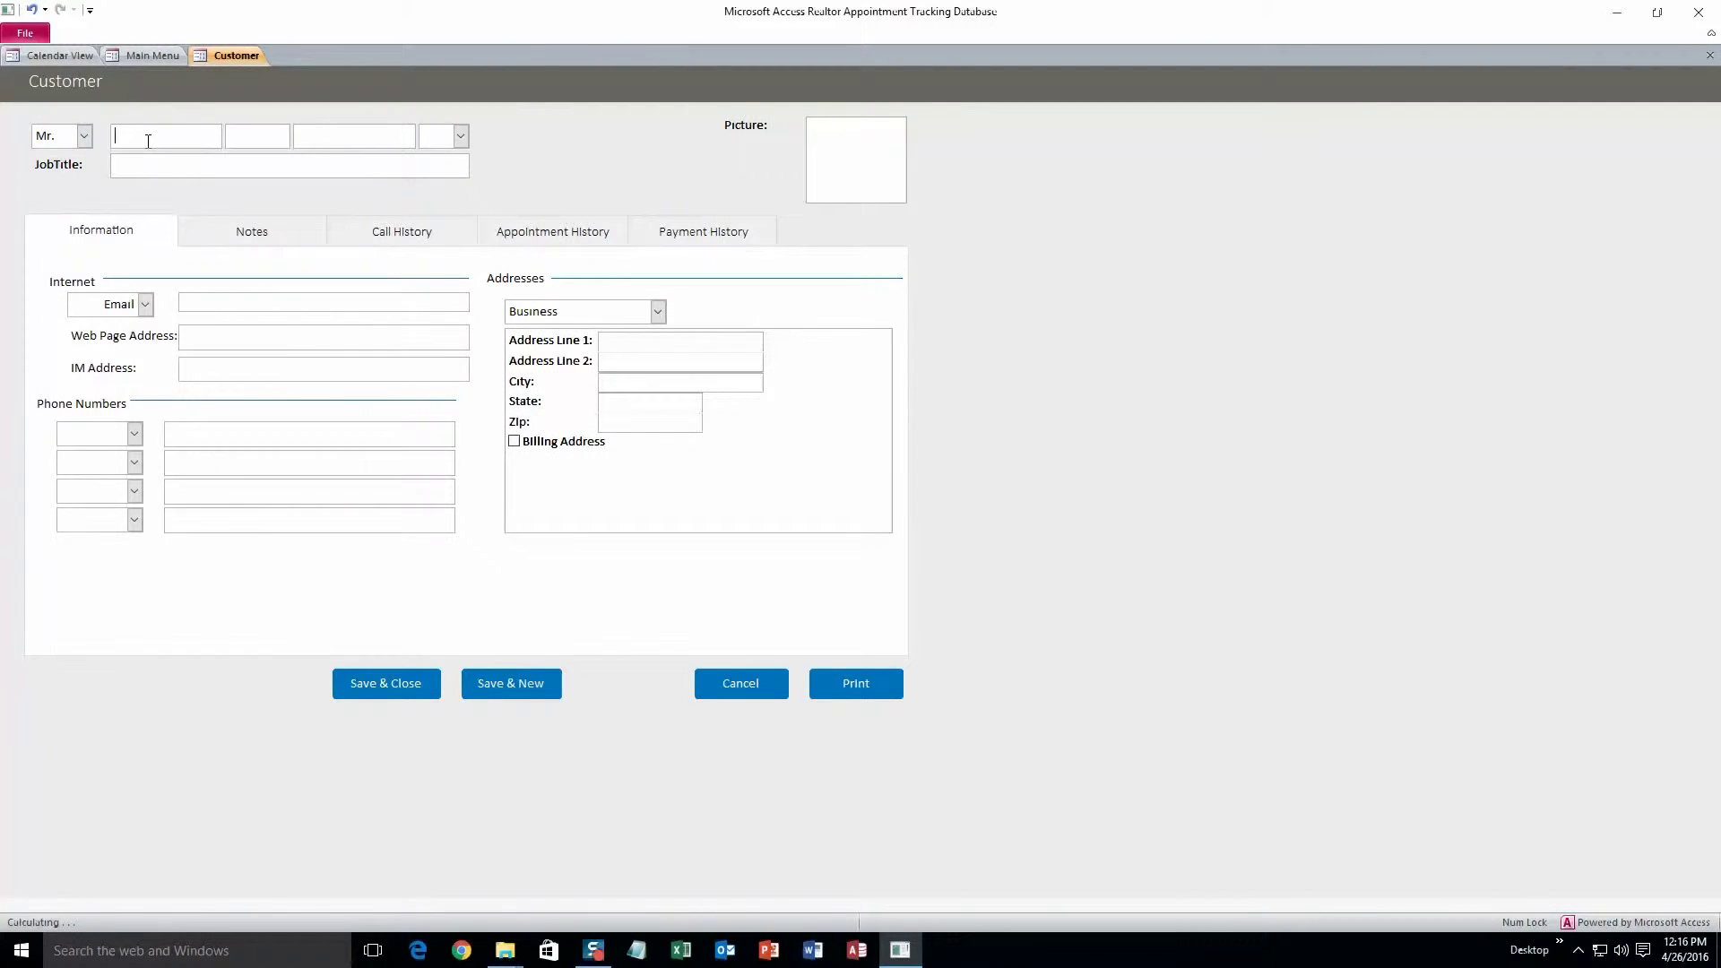
pyautogui.write('John')
pyautogui.click(234, 139)
pyautogui.write('M')
pyautogui.click(314, 139)
pyautogui.write('Smith')
# Clear the Jr. suffix back to none and begin the job title Consultant
pyautogui.click(460, 136)
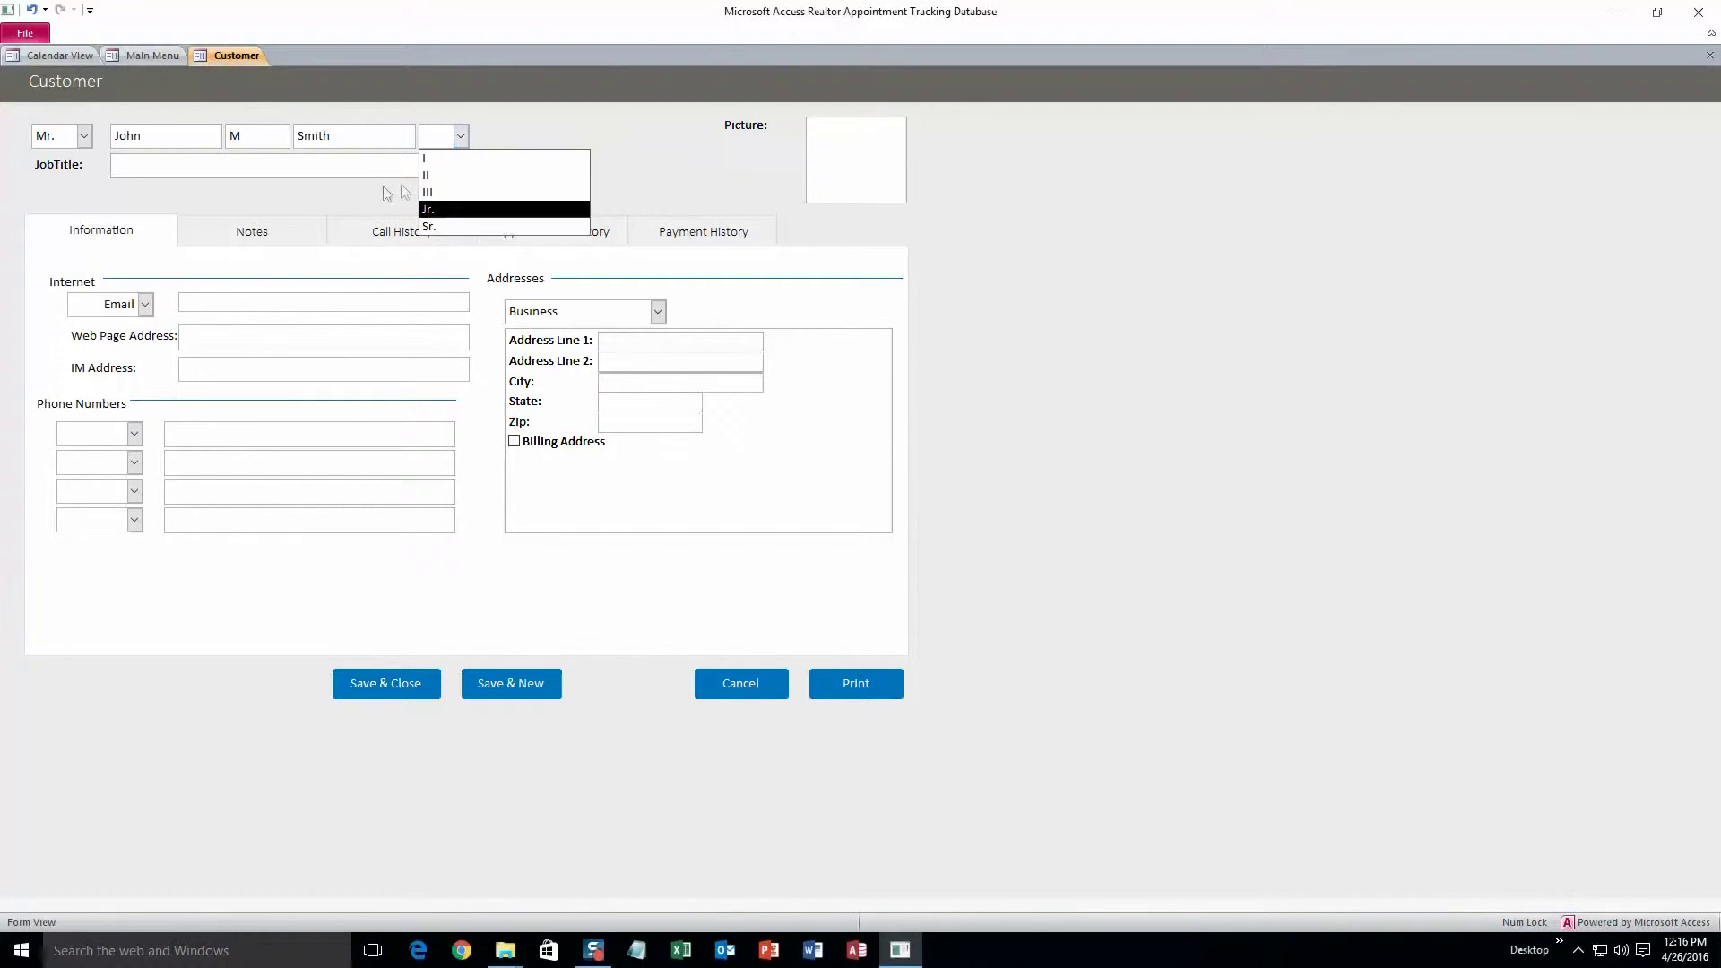
pyautogui.click(453, 212)
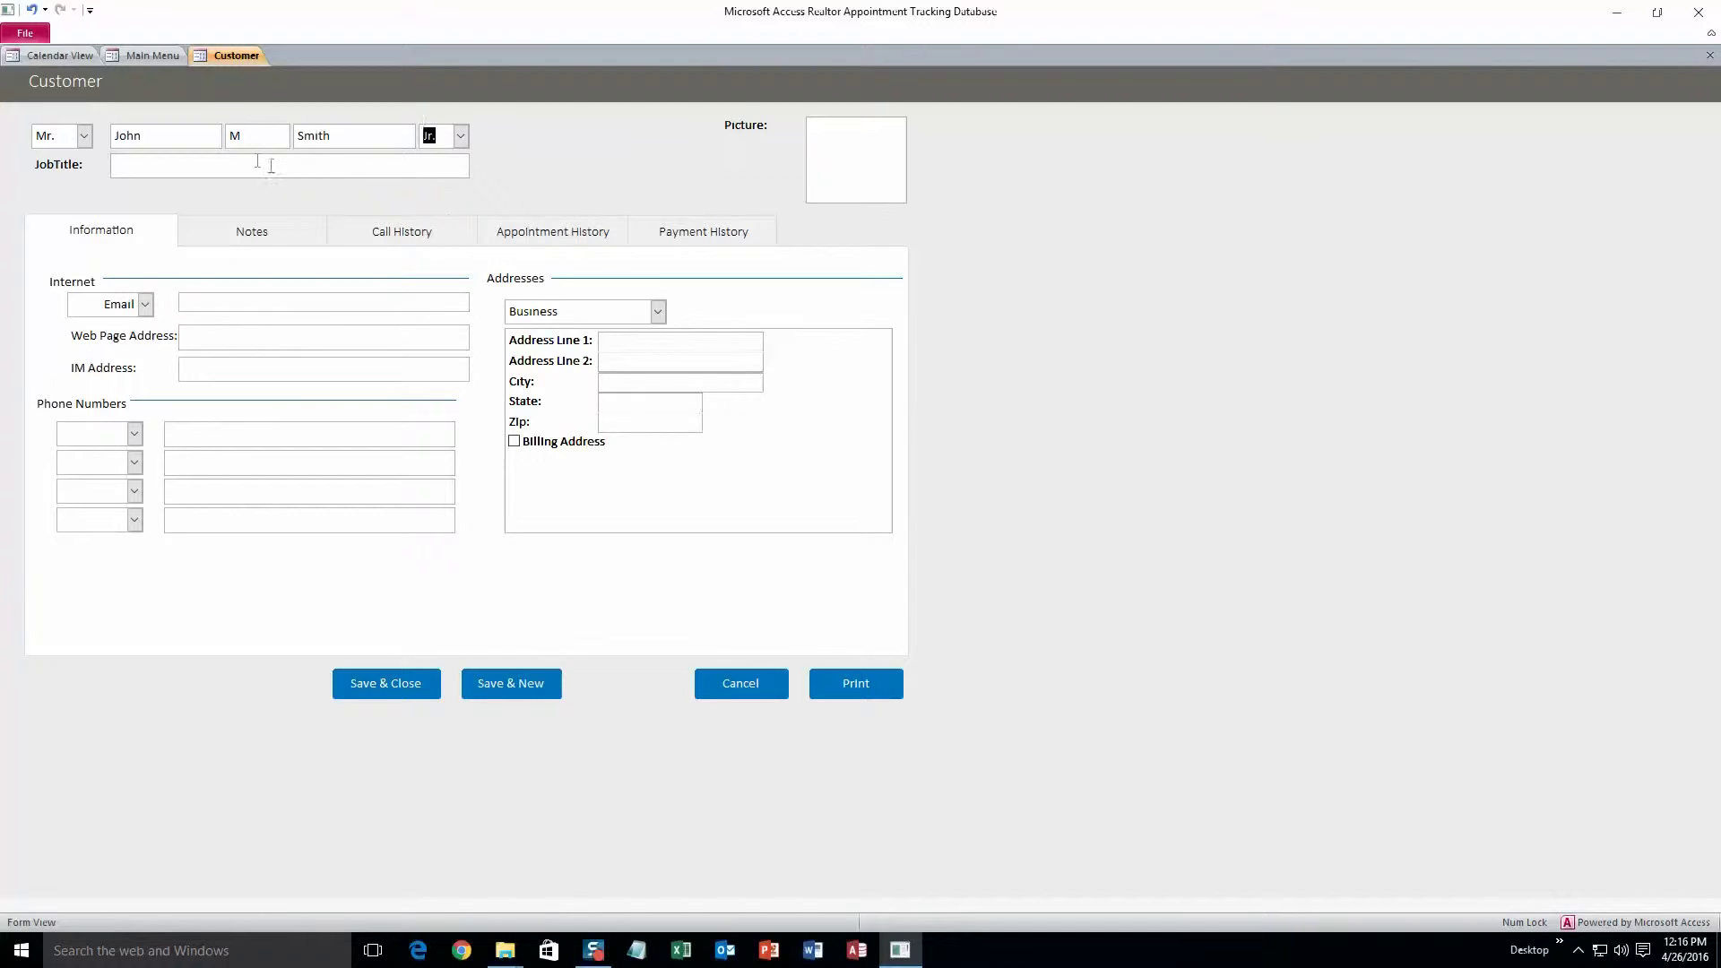
pyautogui.click(461, 137)
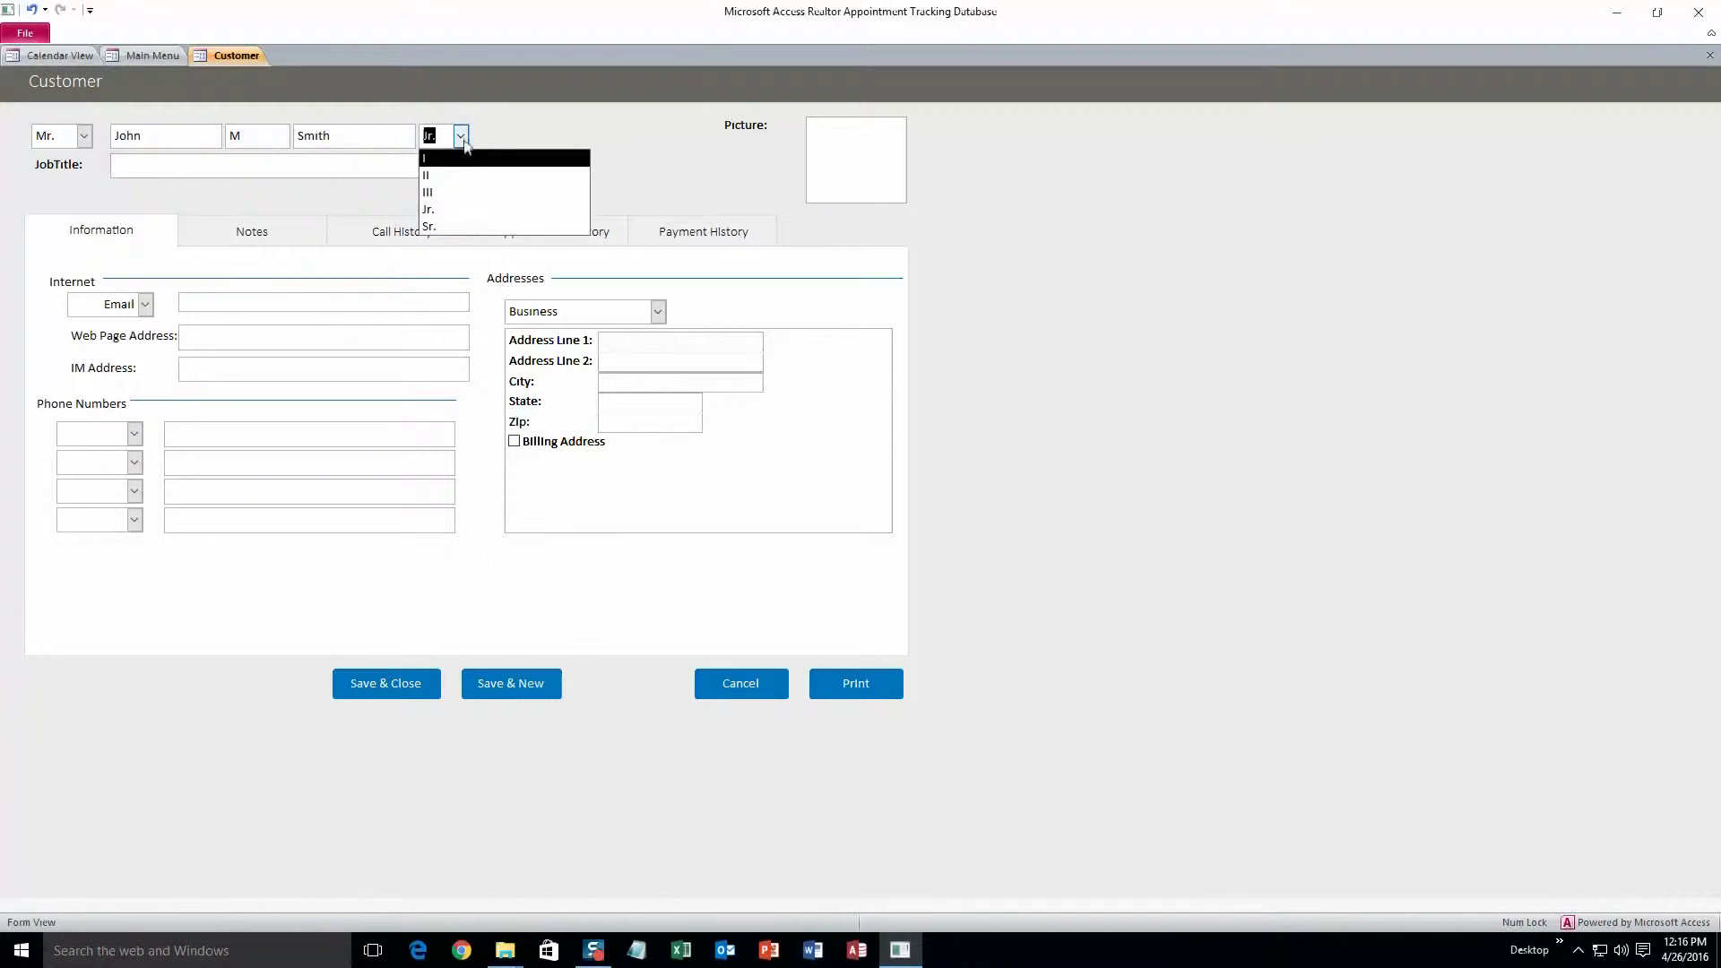
pyautogui.click(461, 136)
pyautogui.click(447, 136)
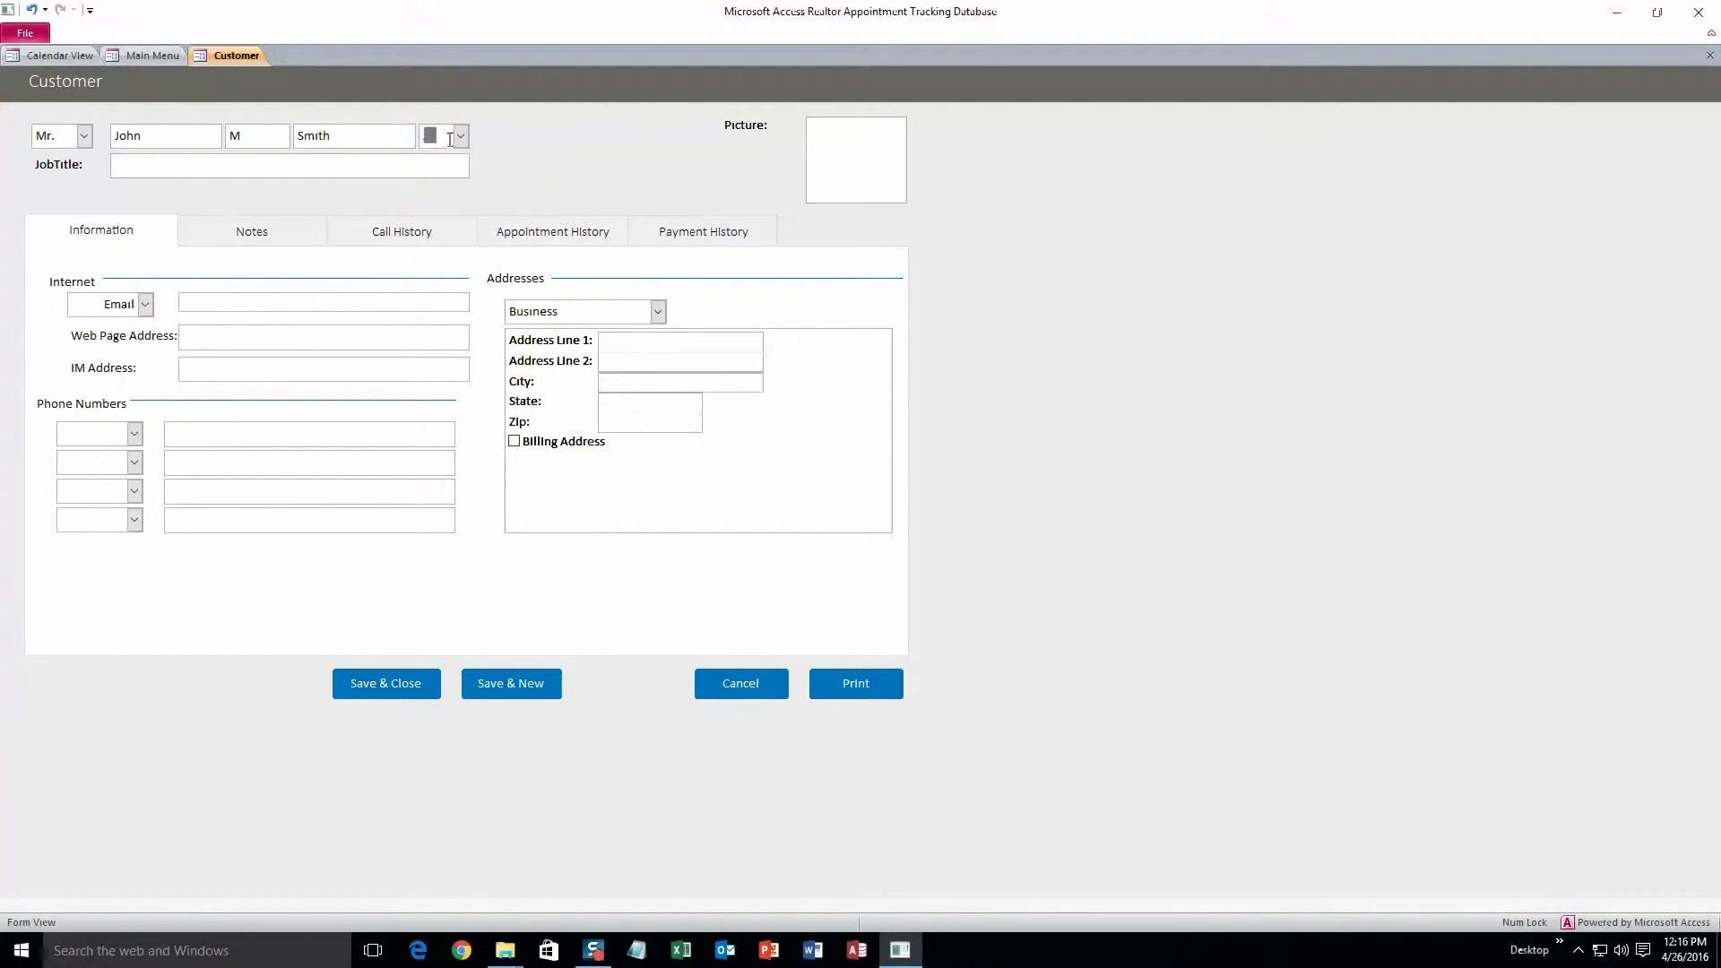
pyautogui.press('BackSpace')
pyautogui.press('BackSpace')
pyautogui.press('BackSpace')
pyautogui.write('C')
pyautogui.write('on')
# Open the Picture attachments manager, browse for a file, then cancel without attaching one
pyautogui.click(841, 163)
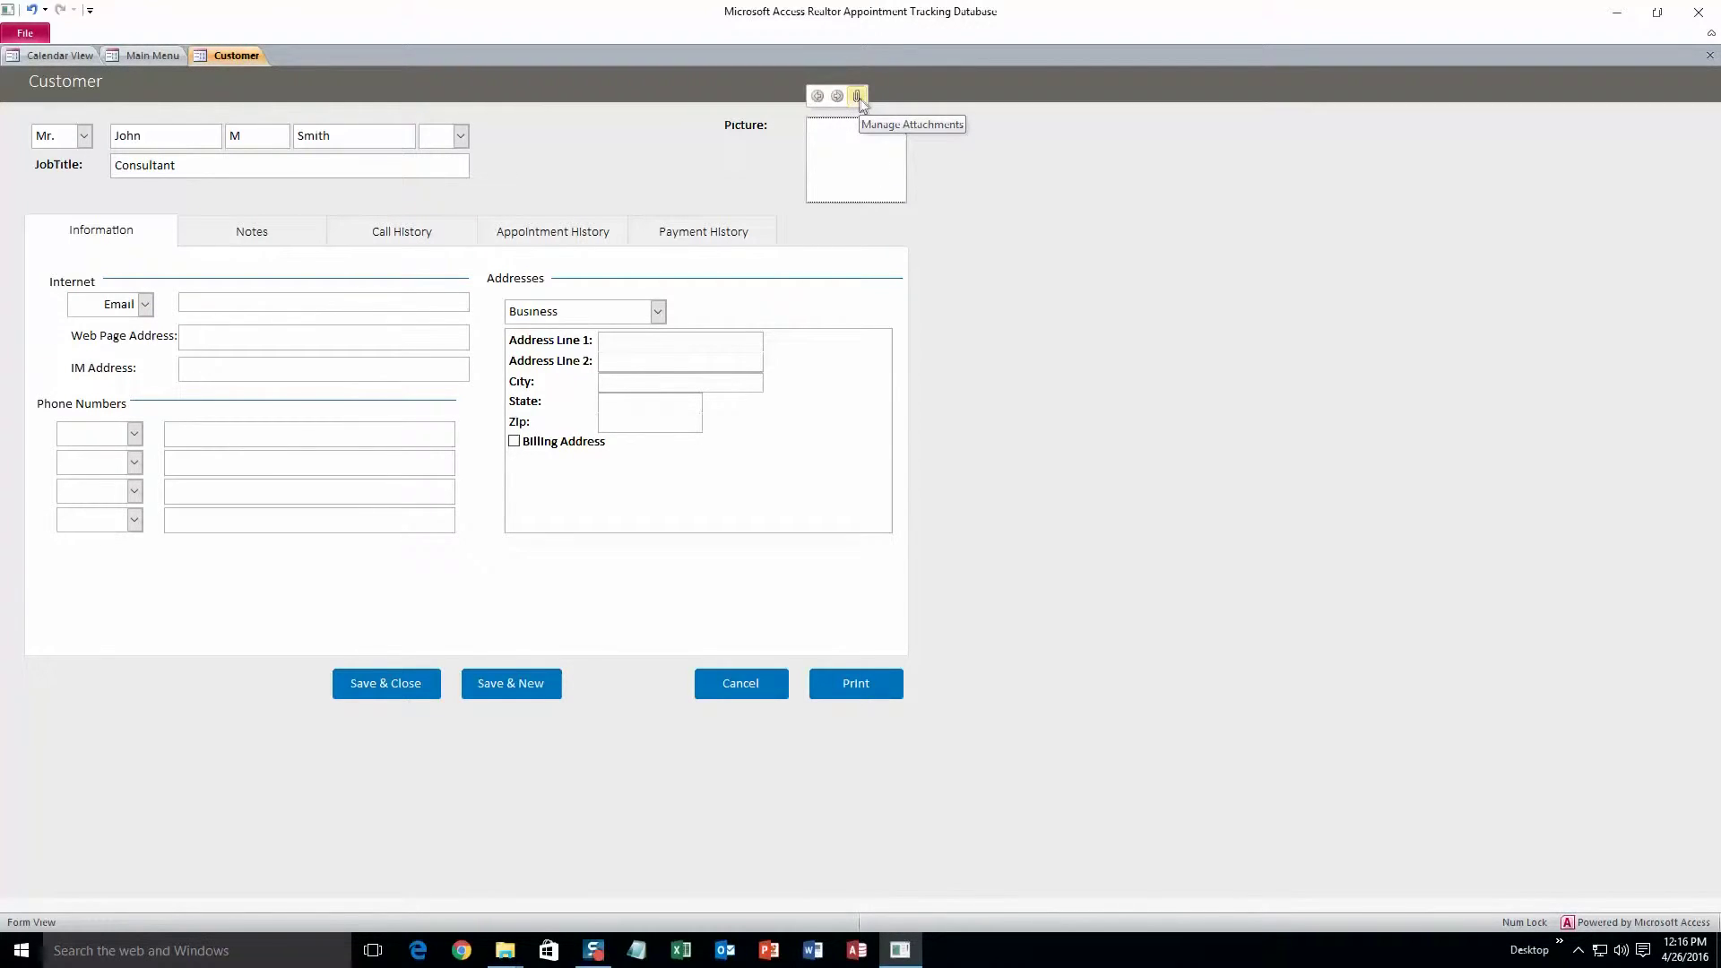
pyautogui.click(859, 97)
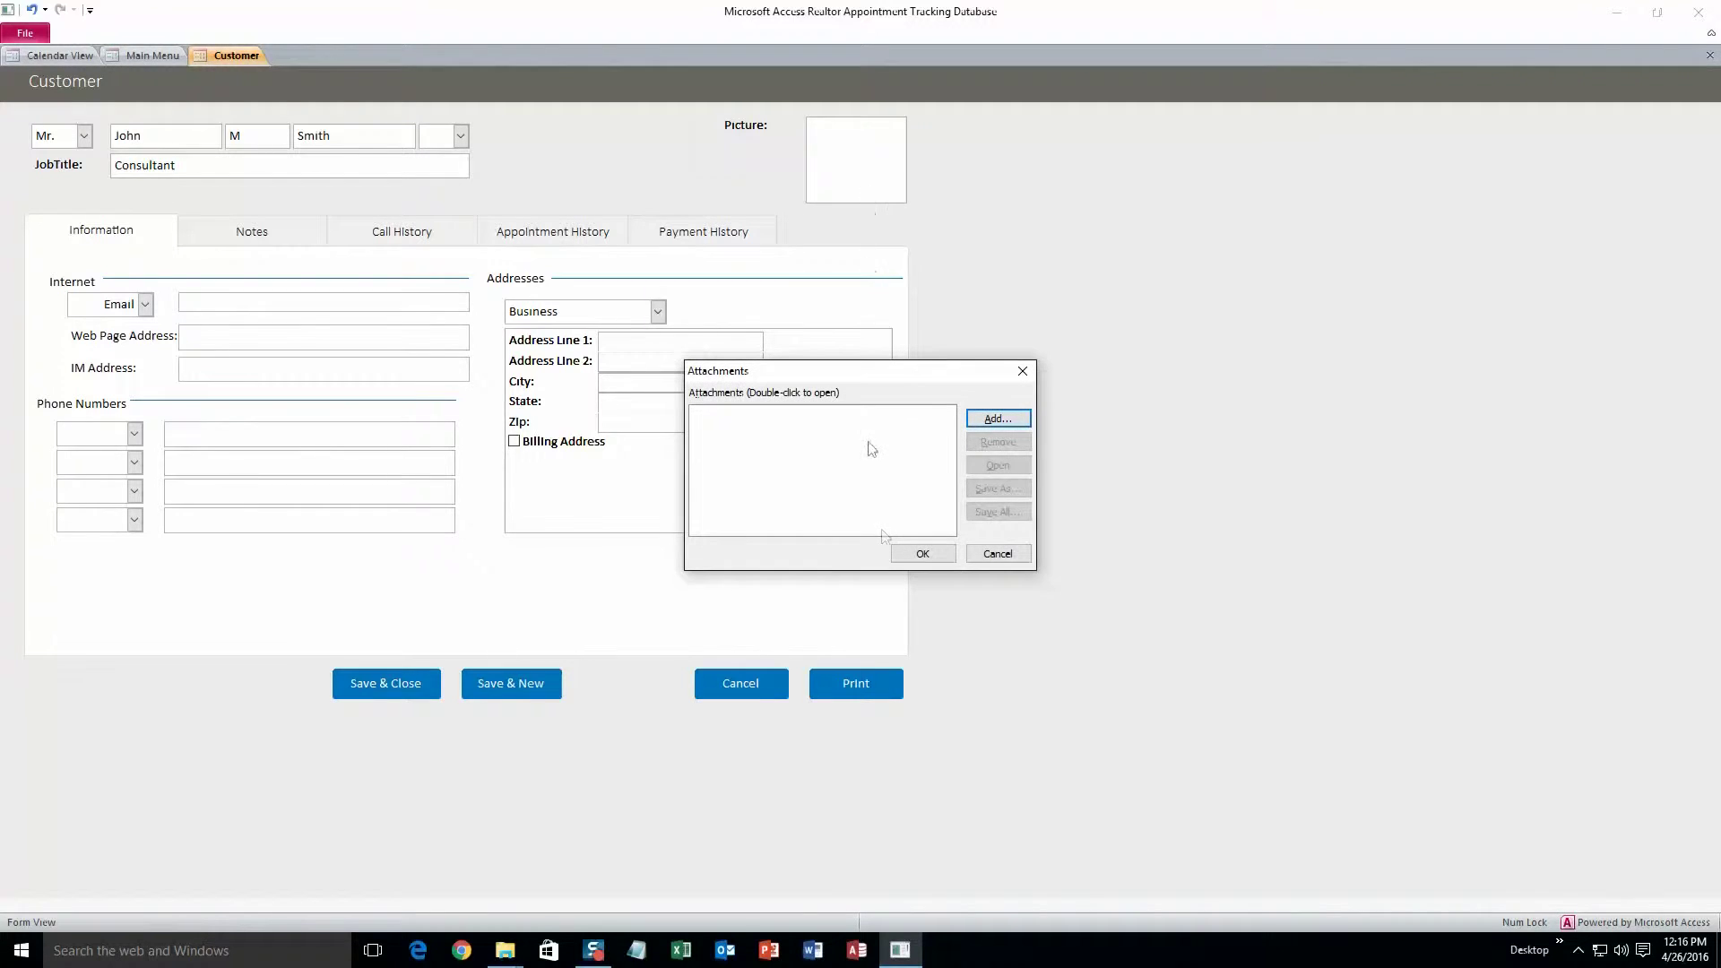
pyautogui.click(995, 419)
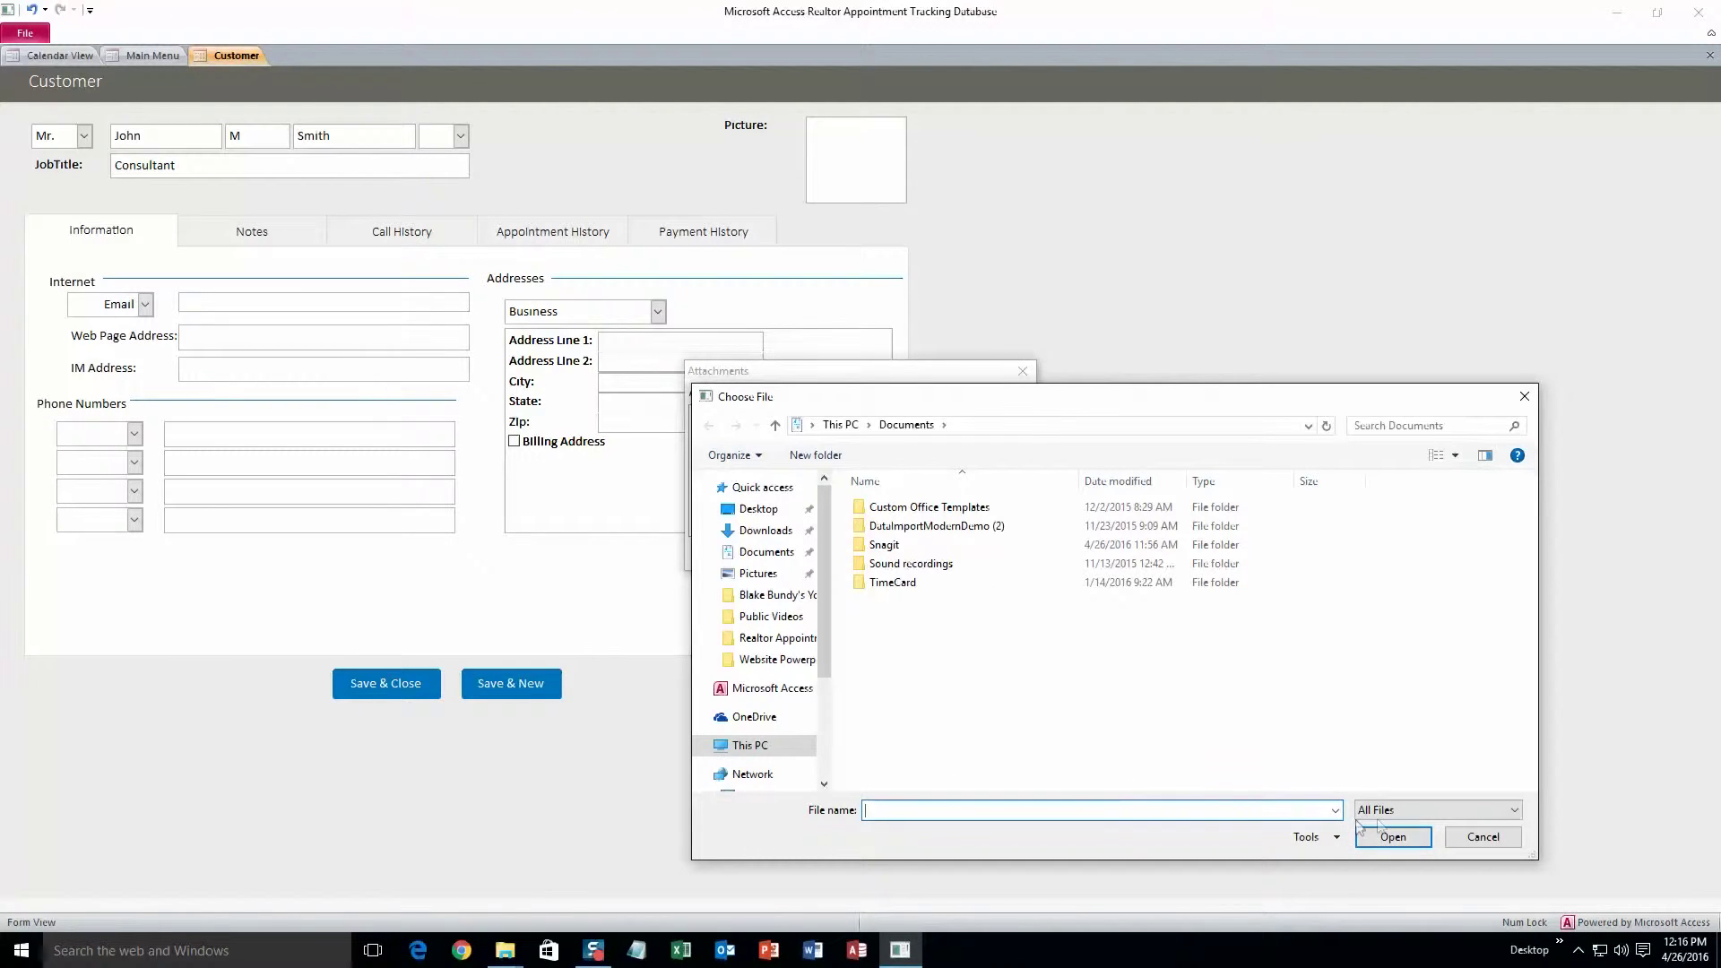
pyautogui.click(1472, 840)
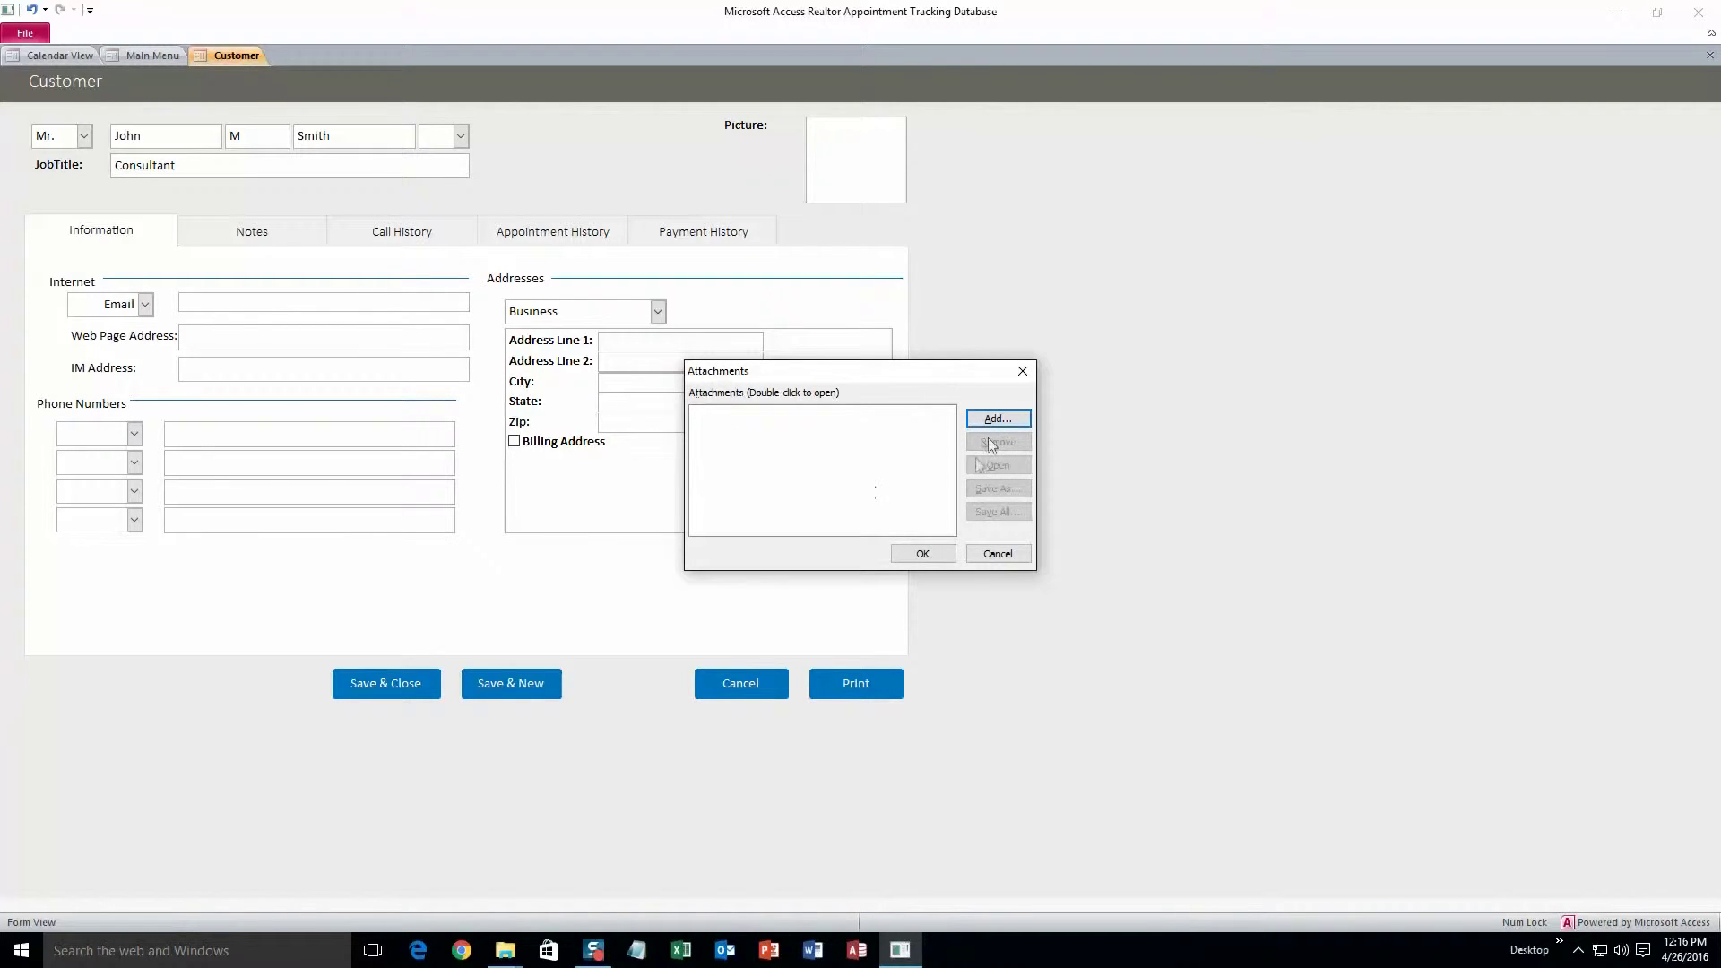
pyautogui.click(923, 556)
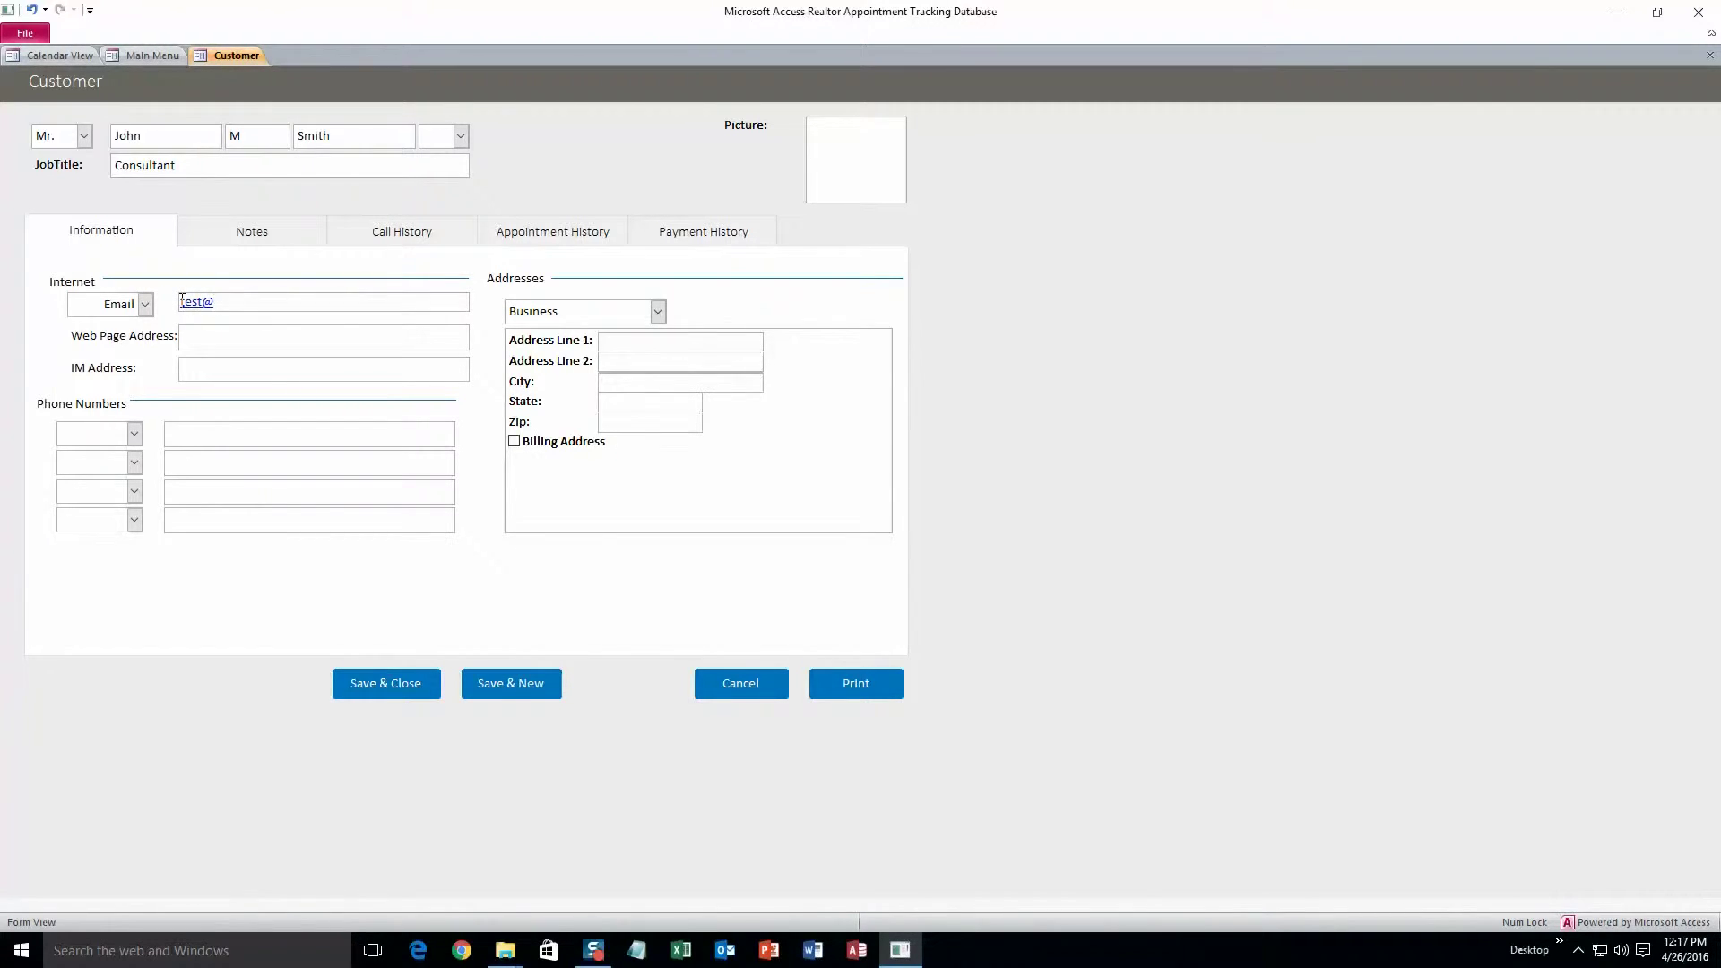
pyautogui.write('test.com')
pyautogui.click(201, 338)
pyautogui.click(135, 434)
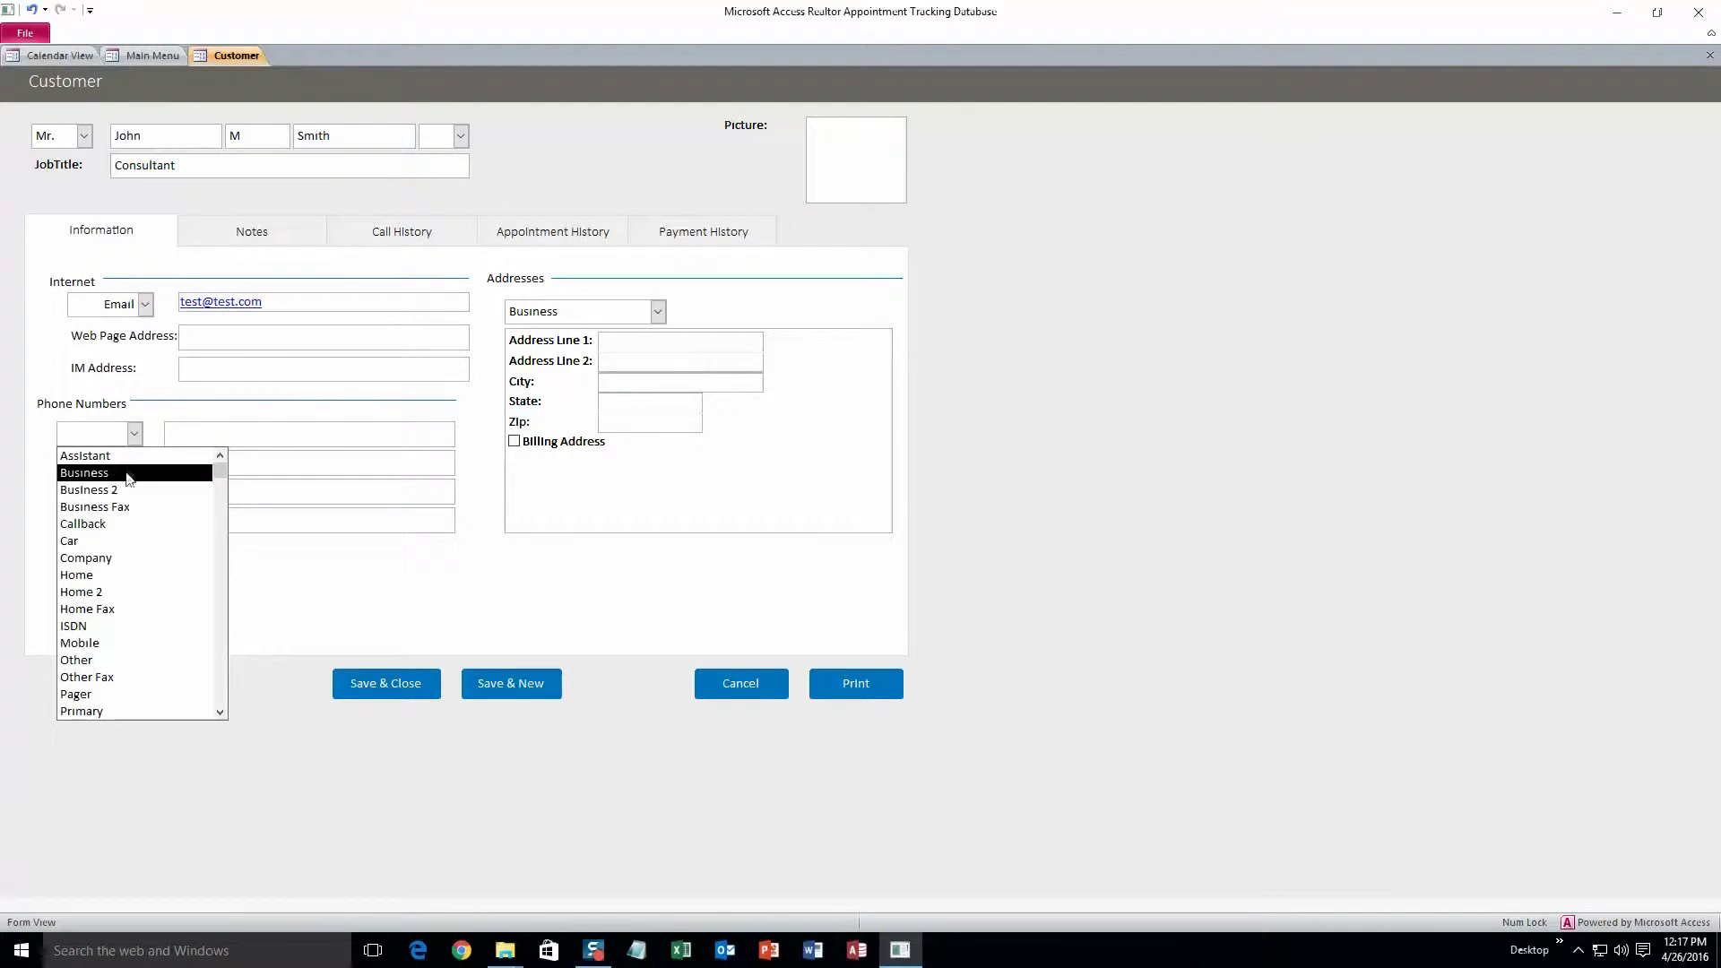
pyautogui.click(129, 474)
pyautogui.click(177, 434)
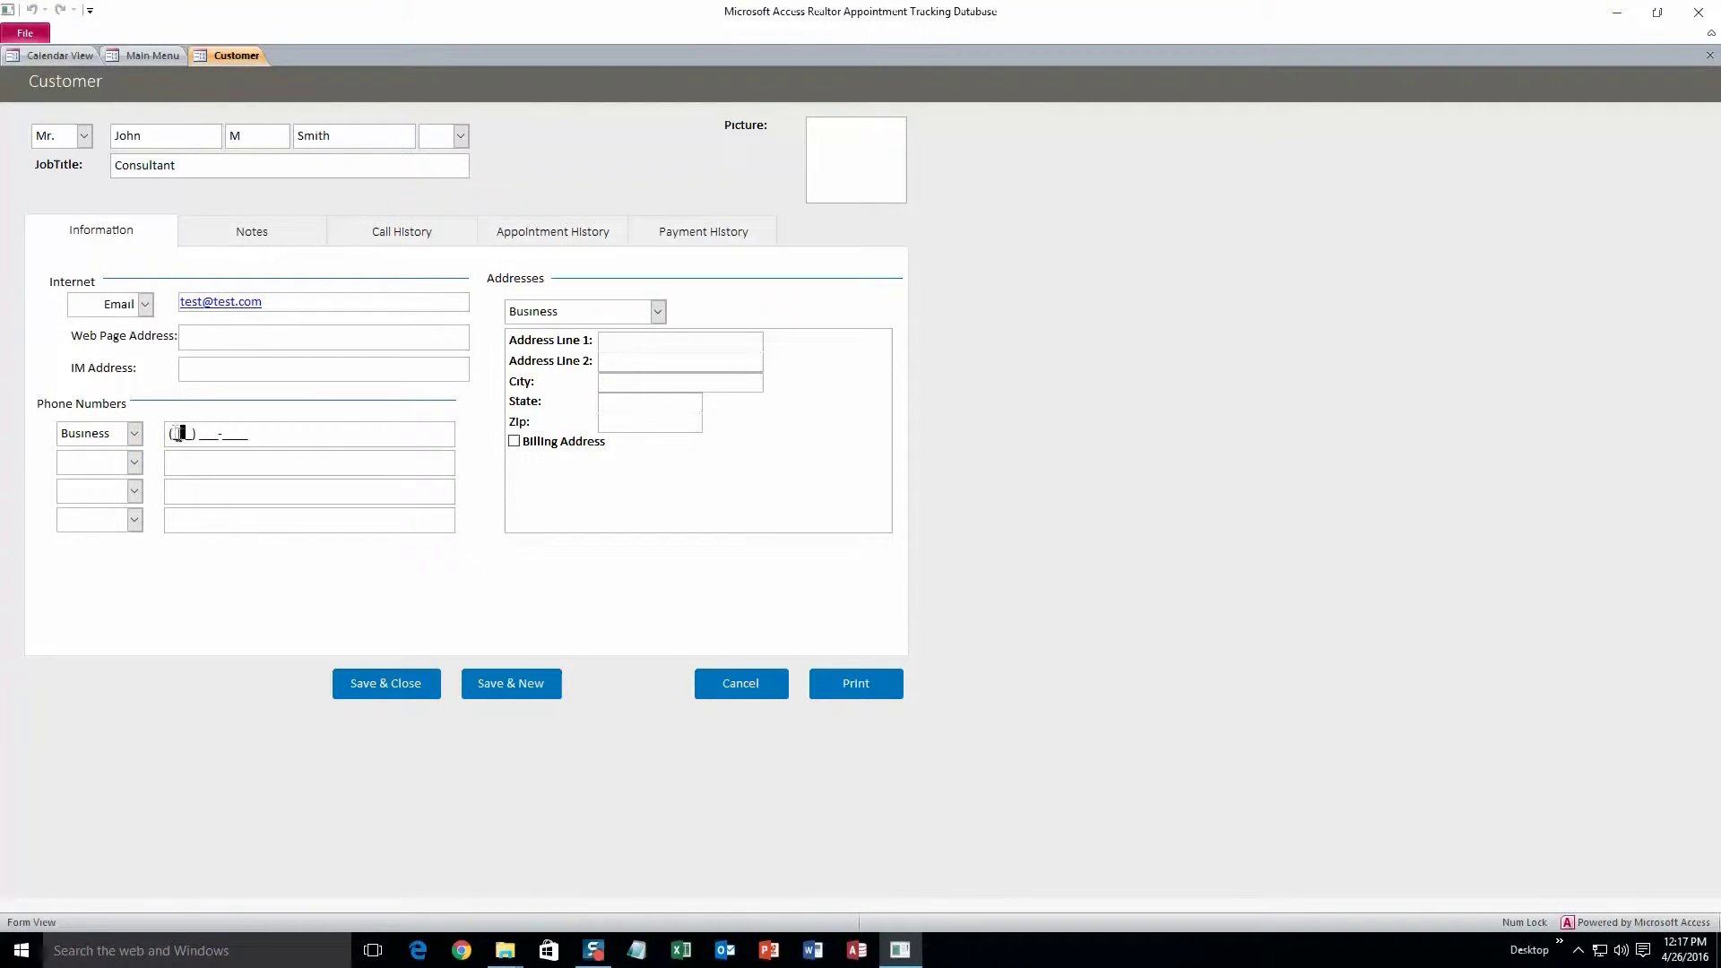
pyautogui.write('555) 55')
pyautogui.write('5-5555')
# Review the Notes, Call, Appointment and Payment History tabs, then save and close the record
pyautogui.click(304, 239)
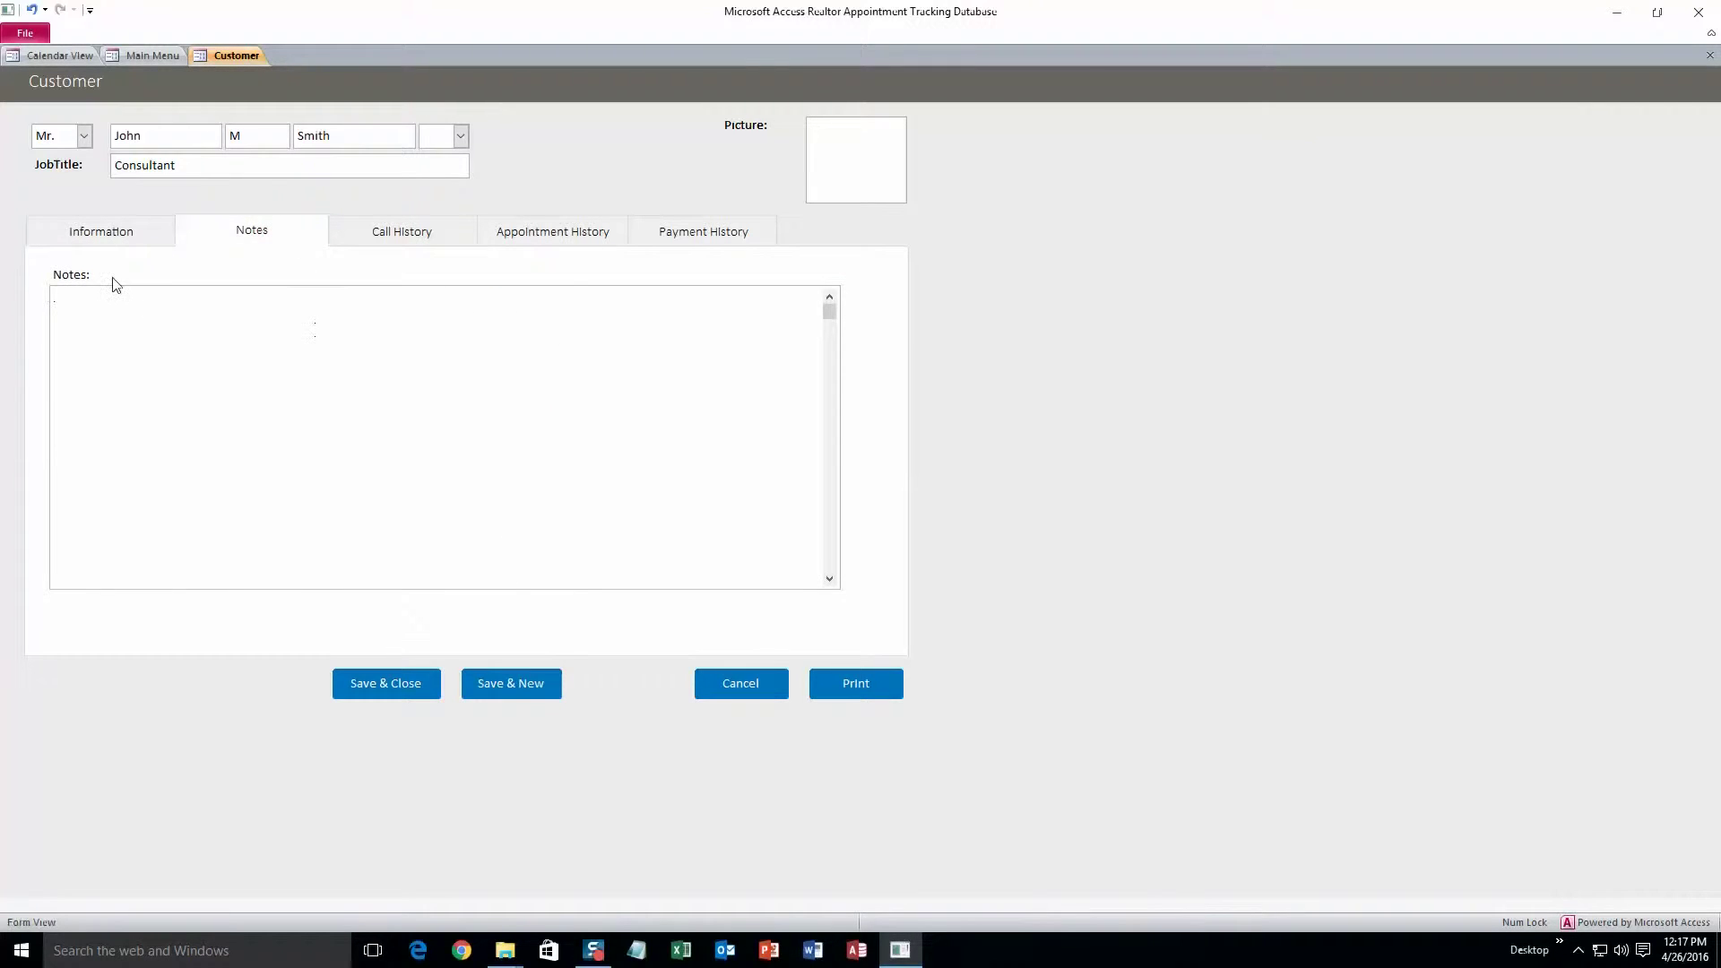
pyautogui.click(402, 238)
pyautogui.click(555, 231)
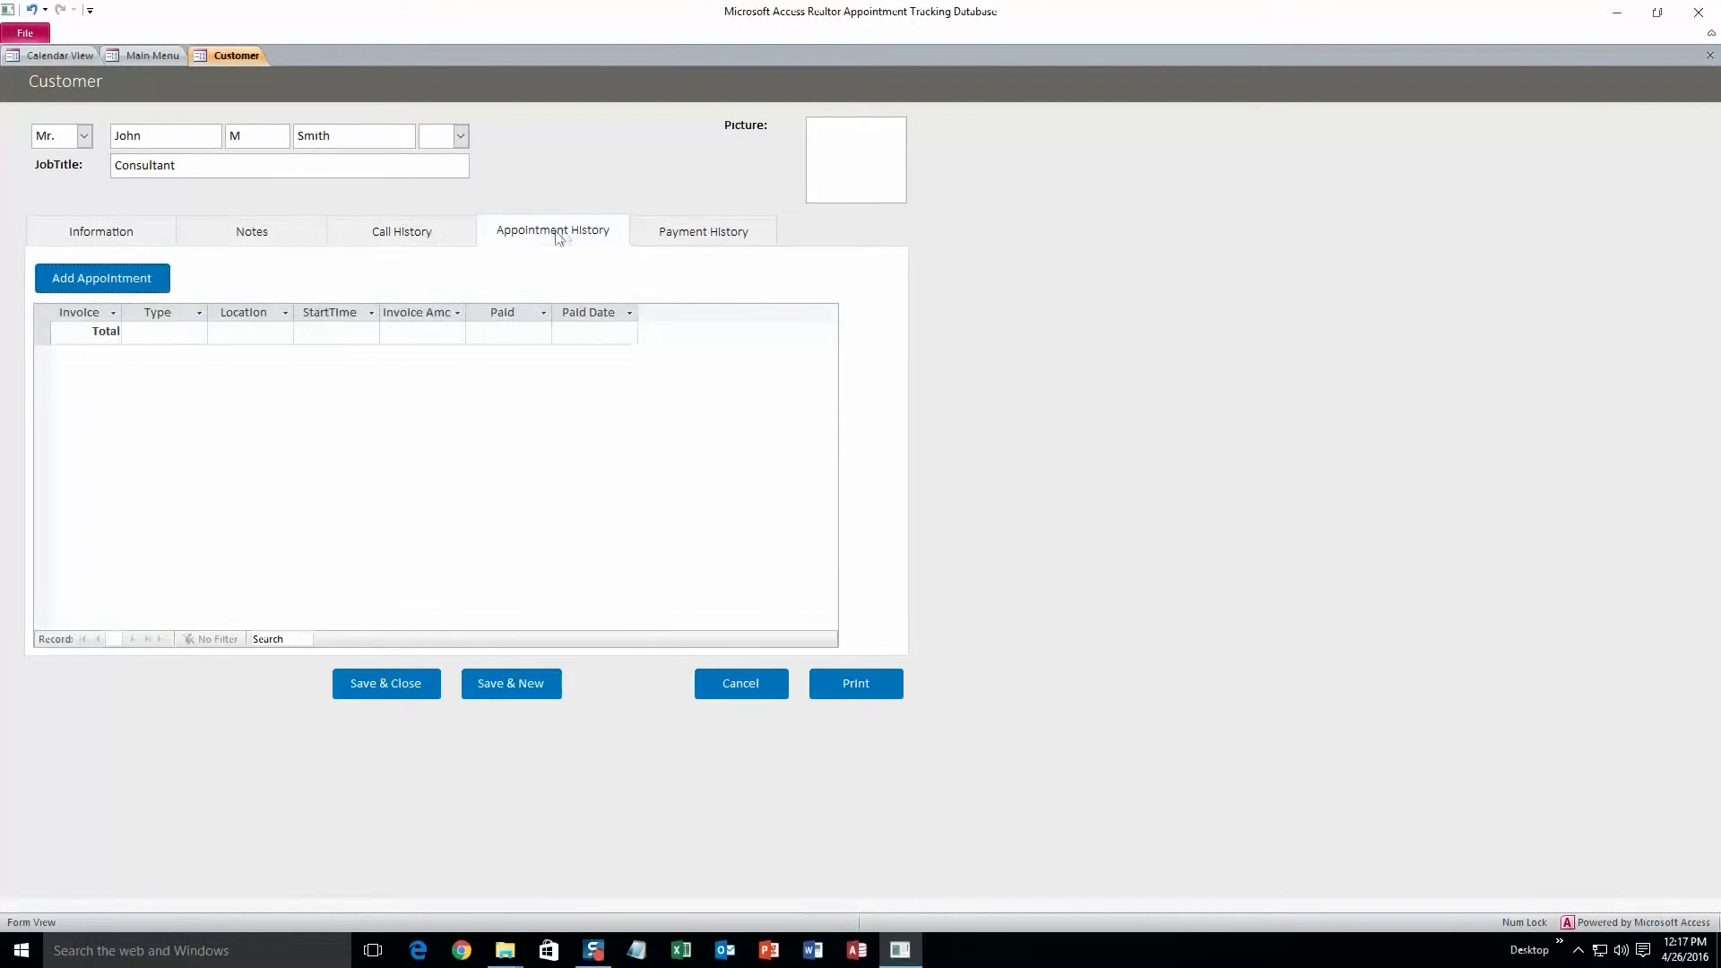
pyautogui.click(712, 233)
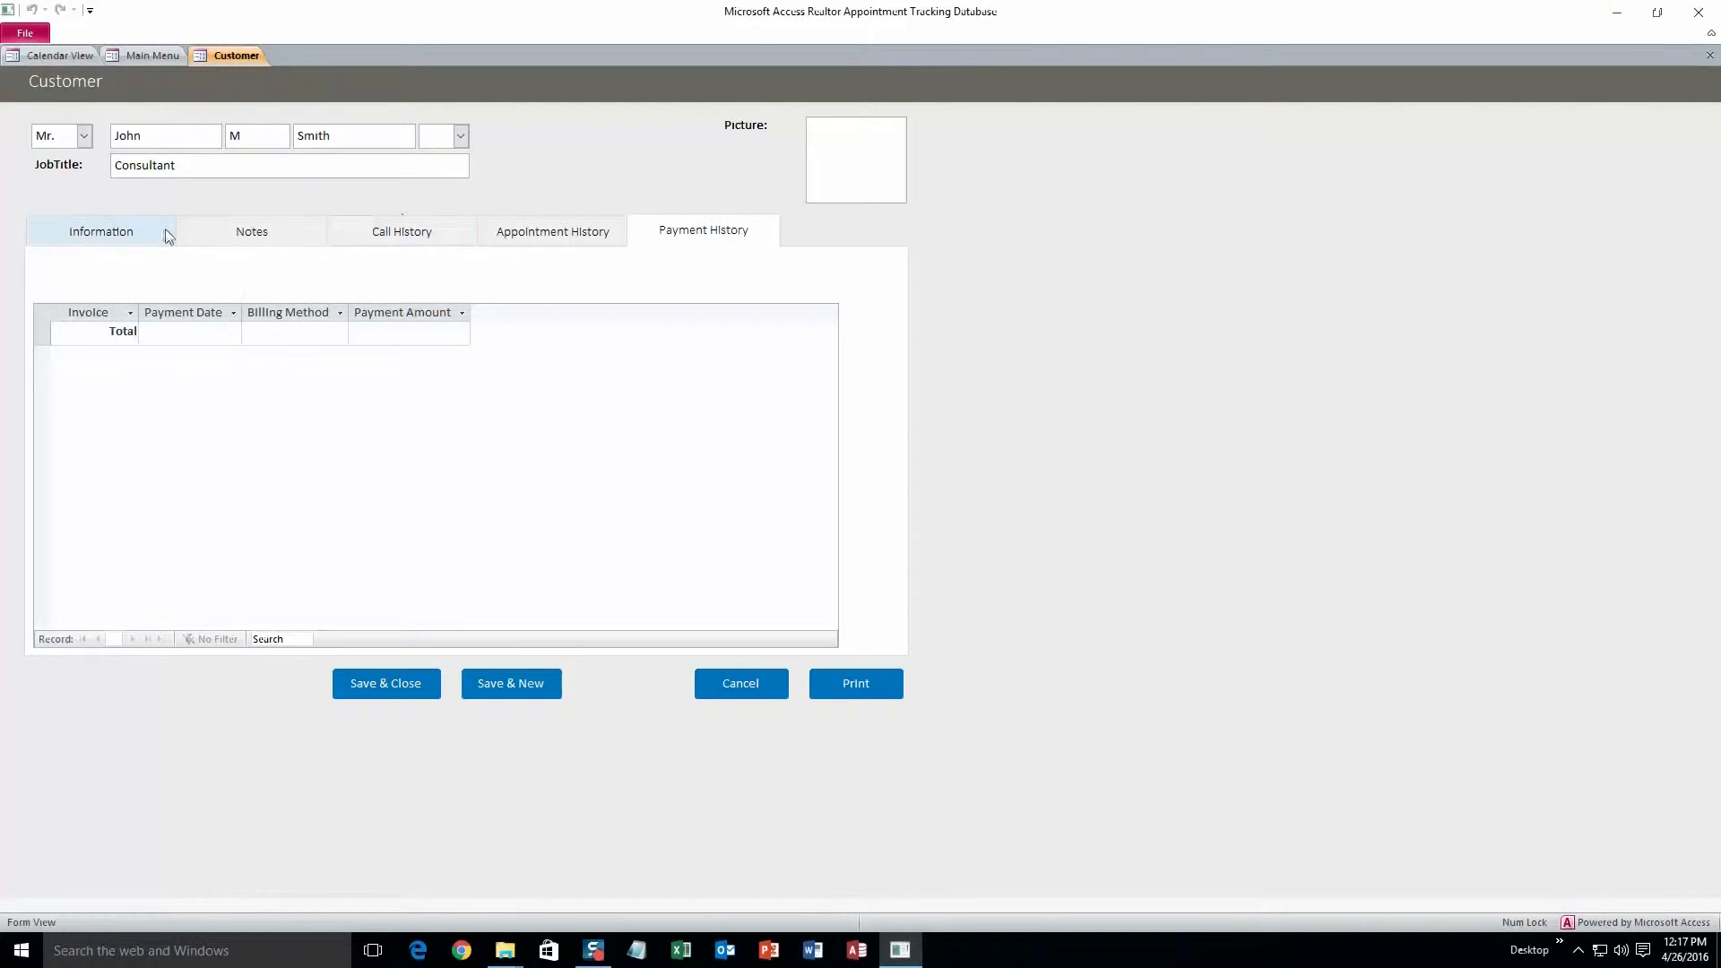
pyautogui.click(221, 244)
pyautogui.click(140, 237)
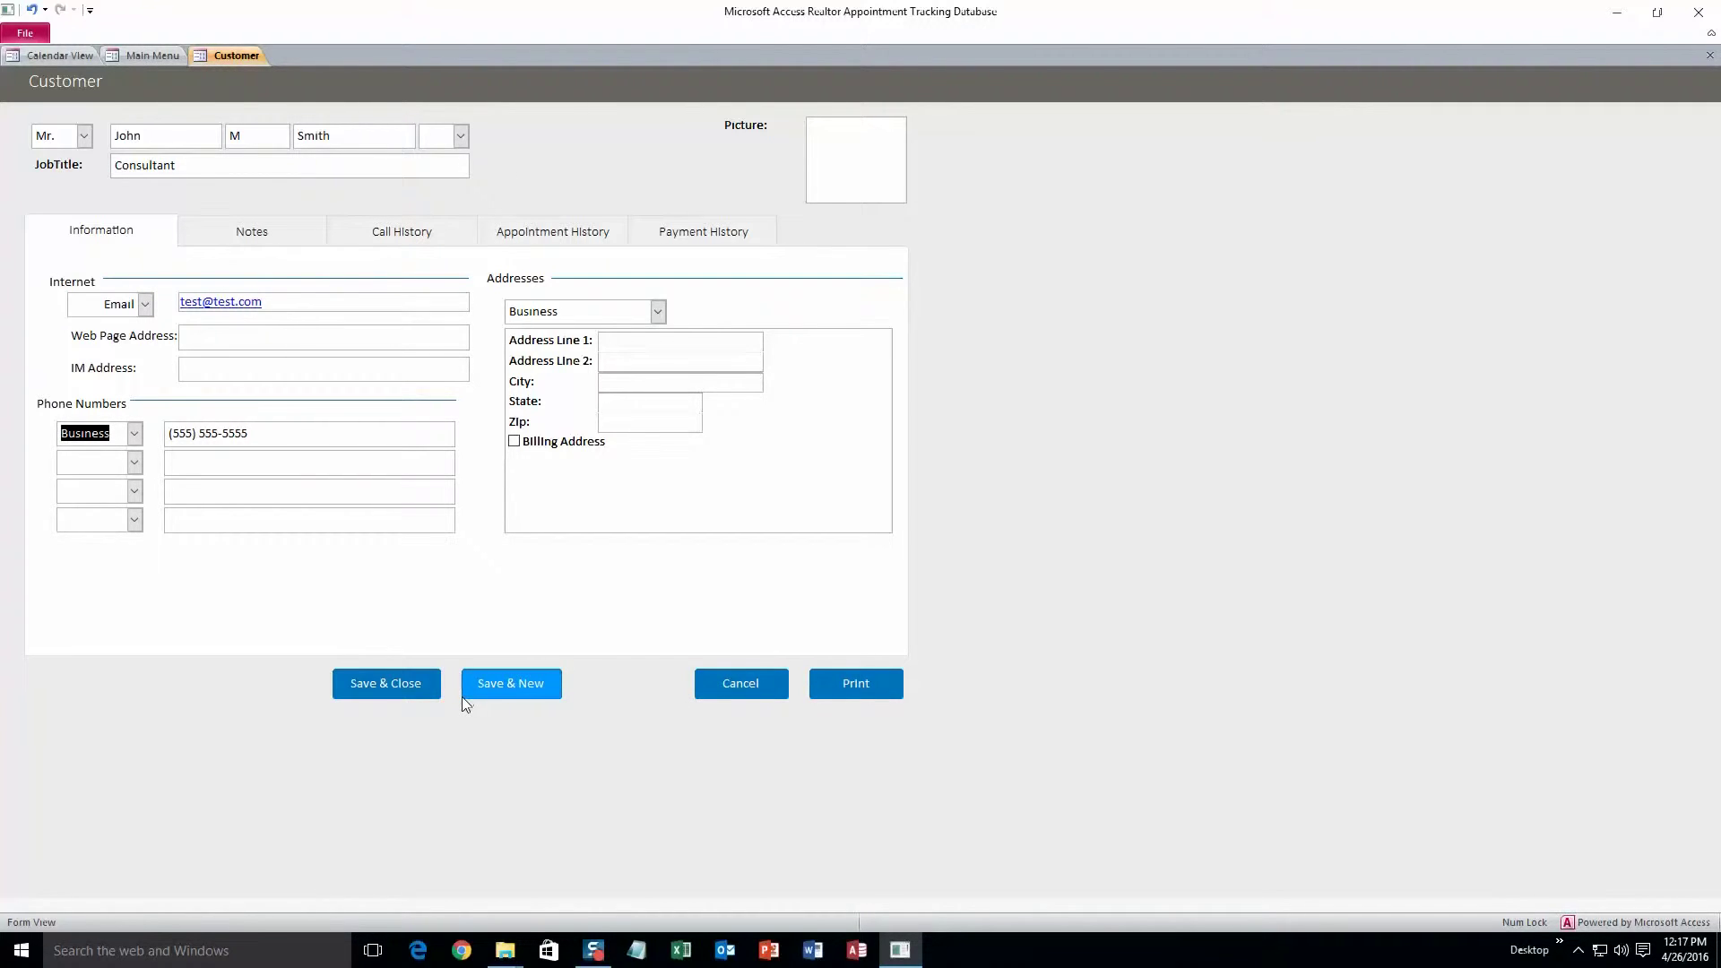
pyautogui.click(407, 686)
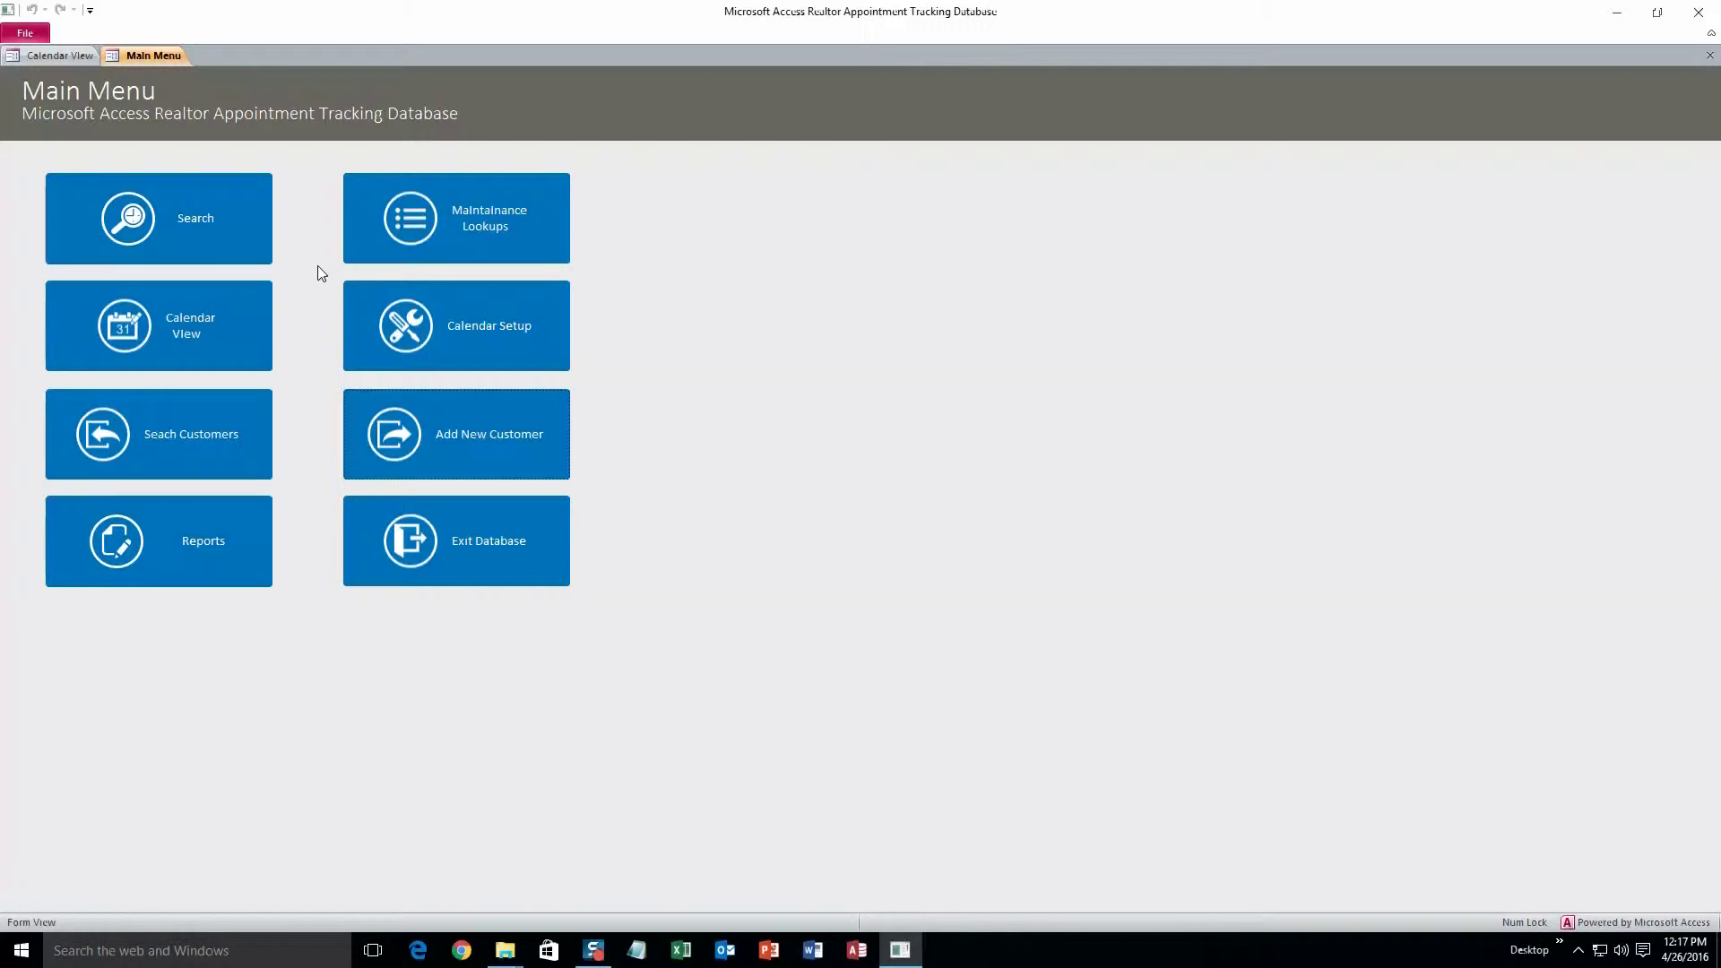
# Search customers by the last name Smith
pyautogui.click(193, 461)
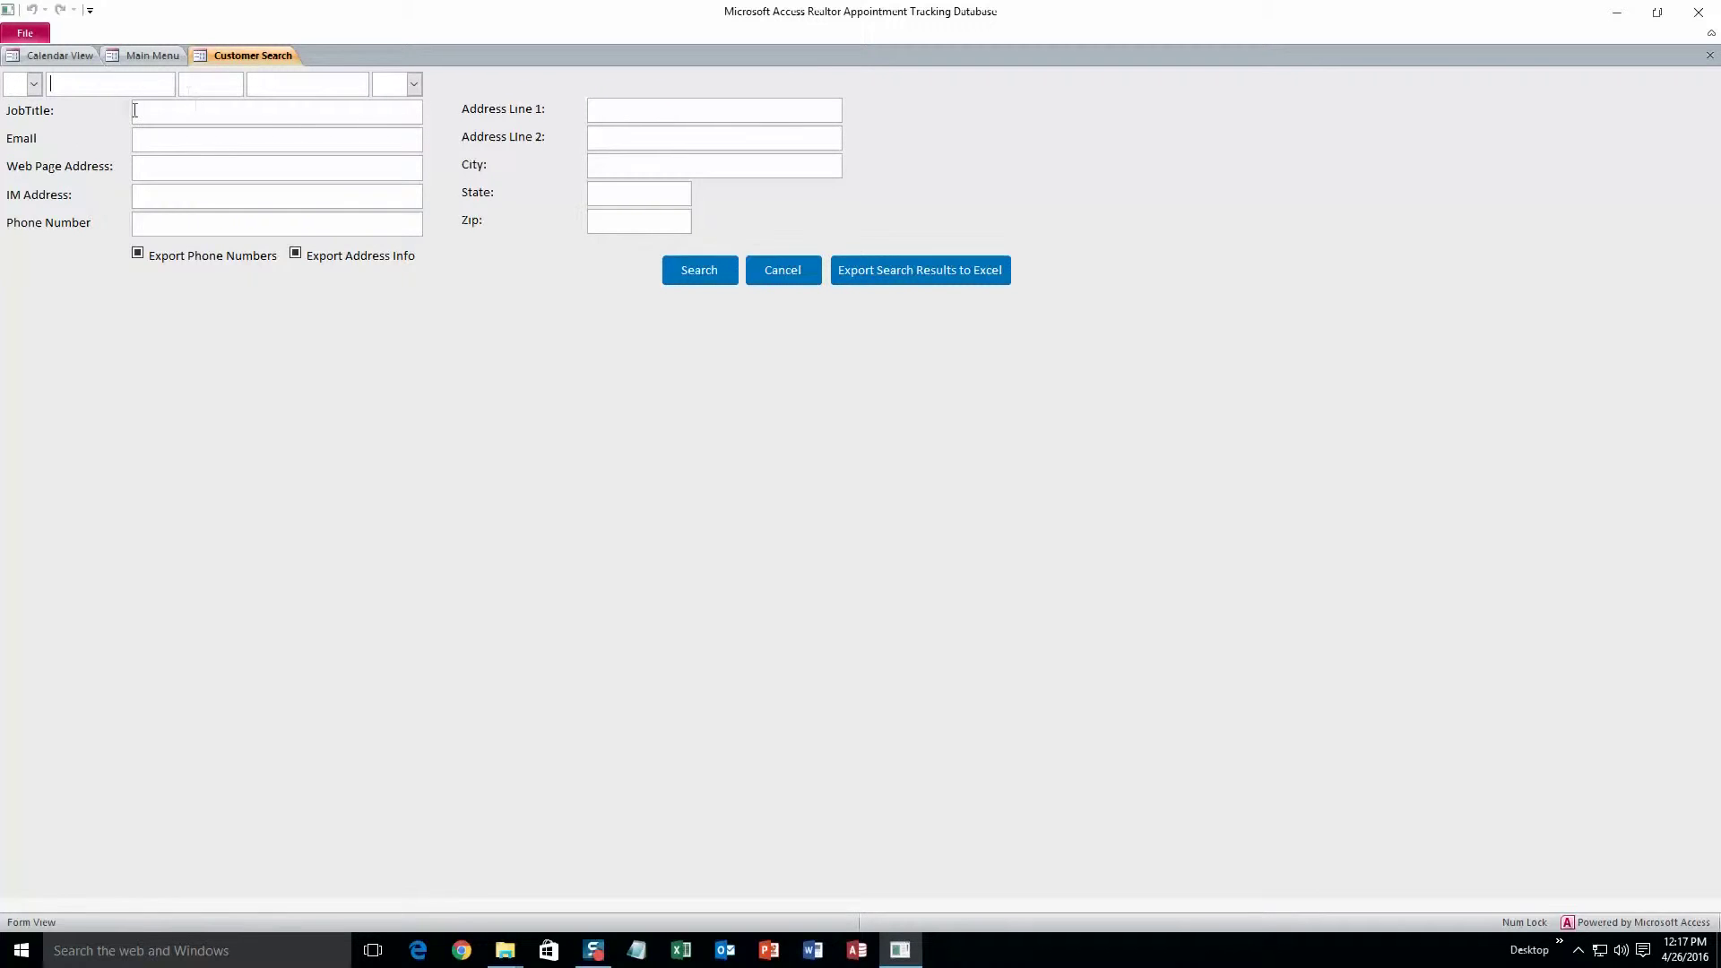
pyautogui.click(167, 92)
pyautogui.click(281, 84)
pyautogui.write('mith')
pyautogui.click(686, 268)
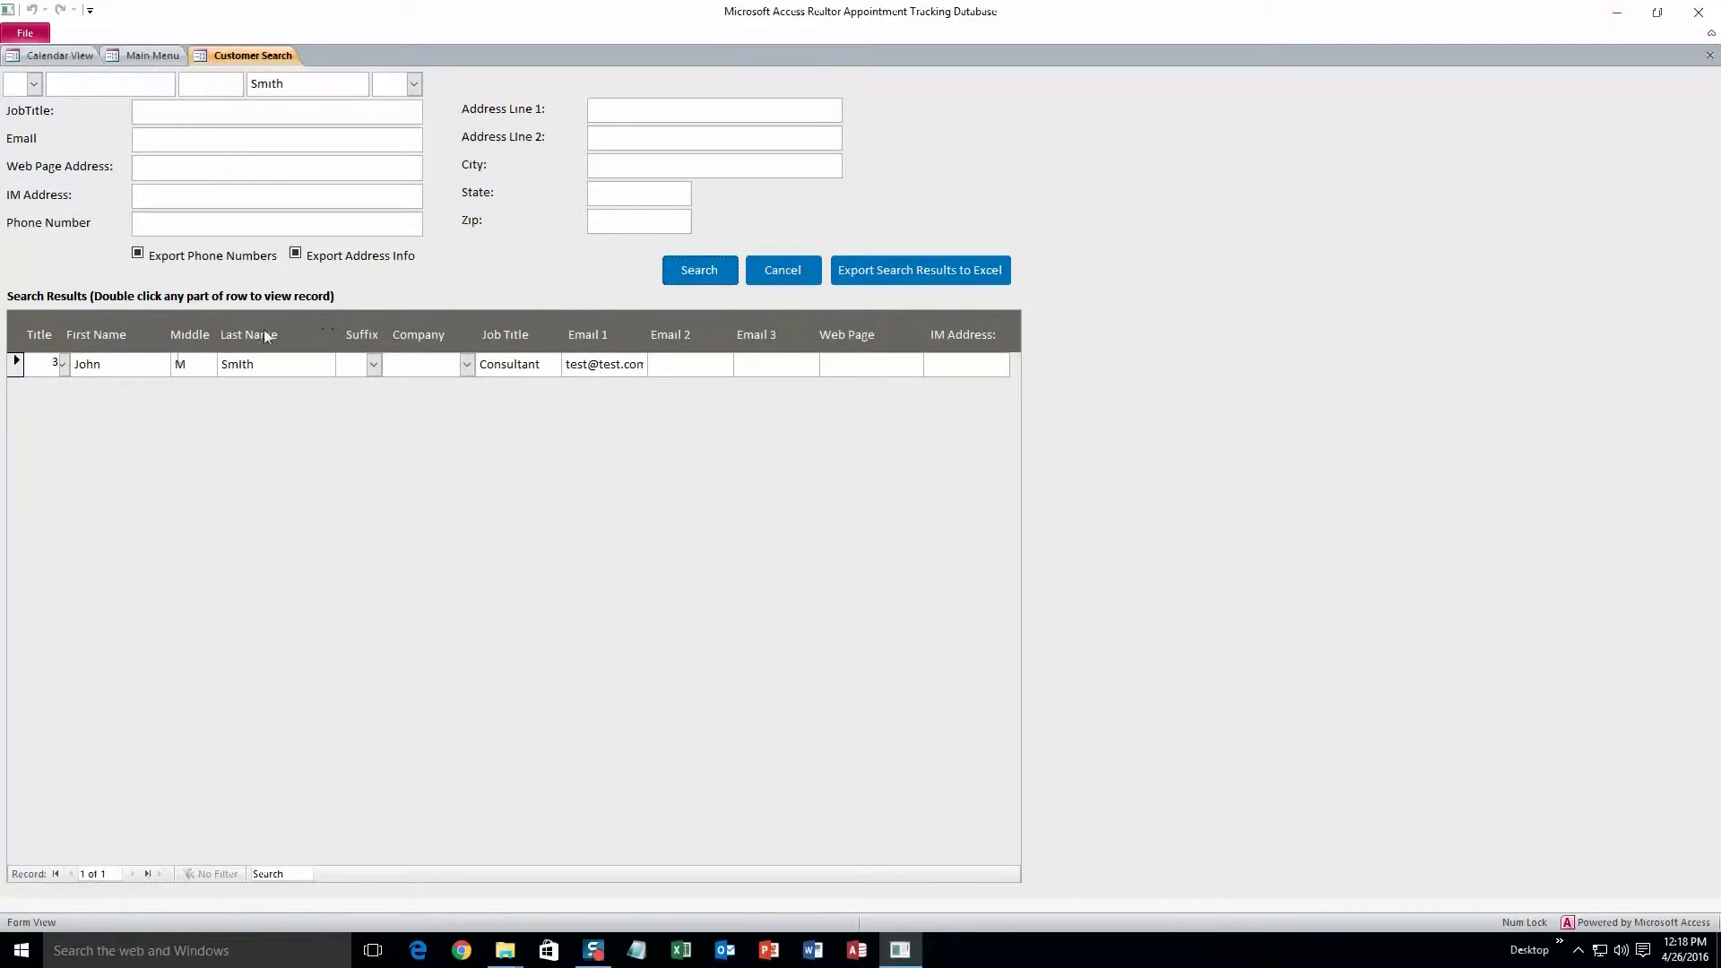
# Open and close John Smith's record, then export the search results to Excel
pyautogui.doubleClick(149, 368)
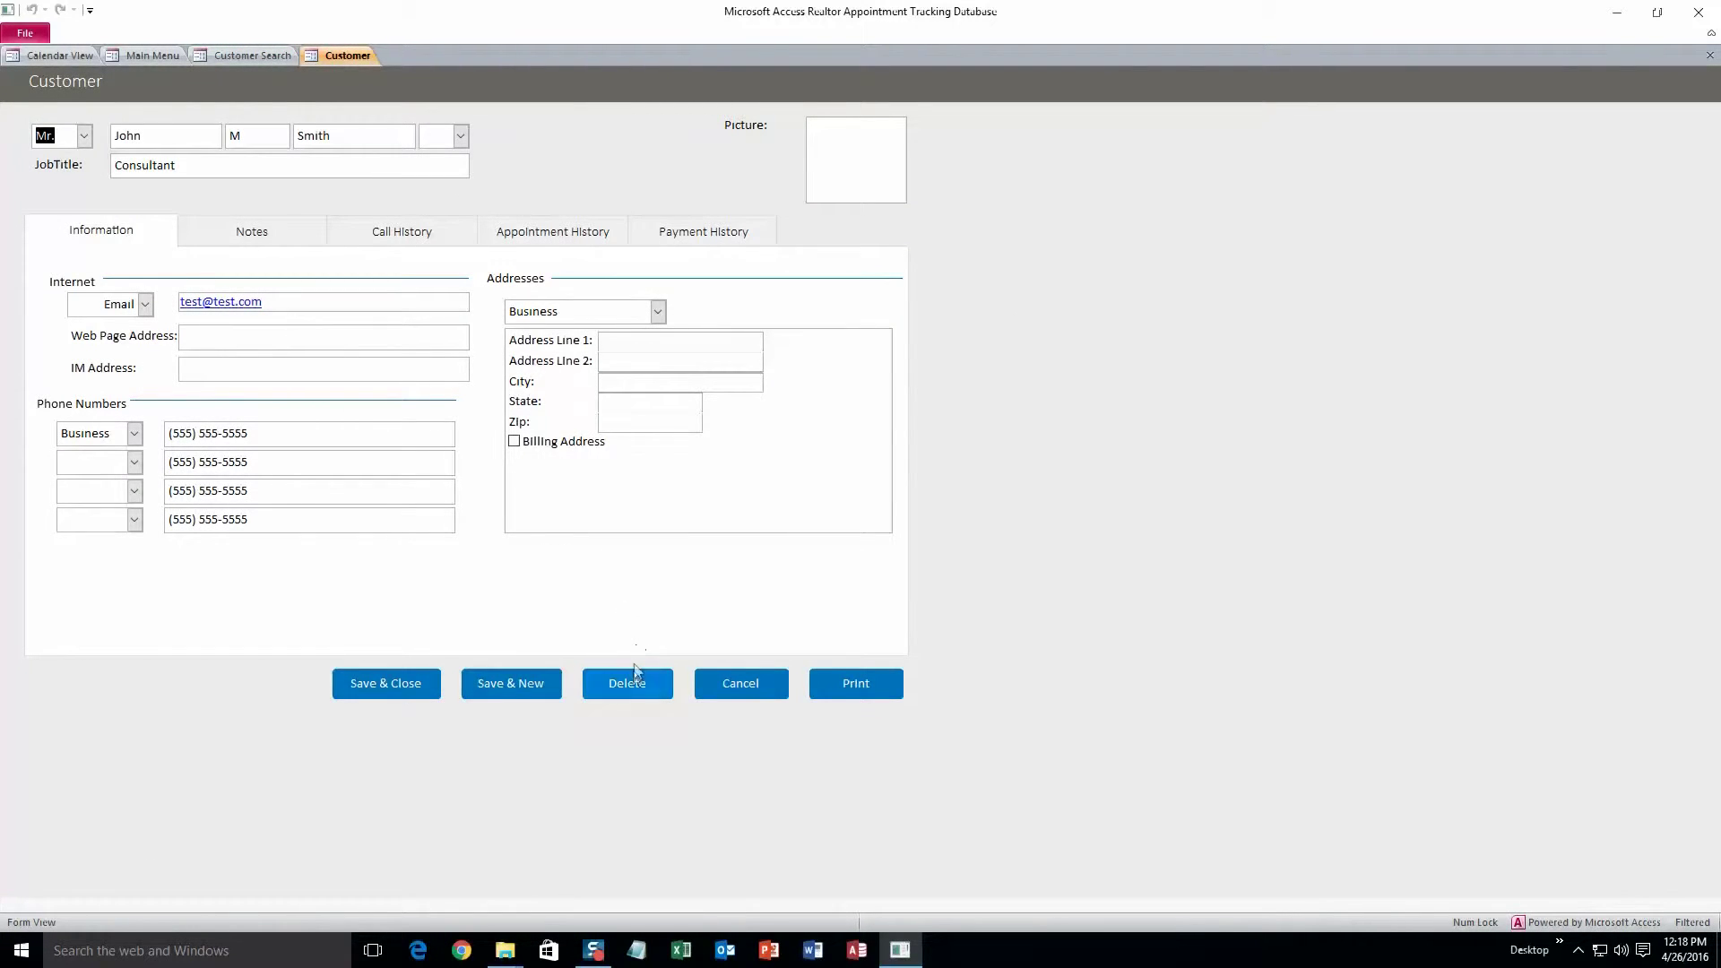
pyautogui.click(775, 684)
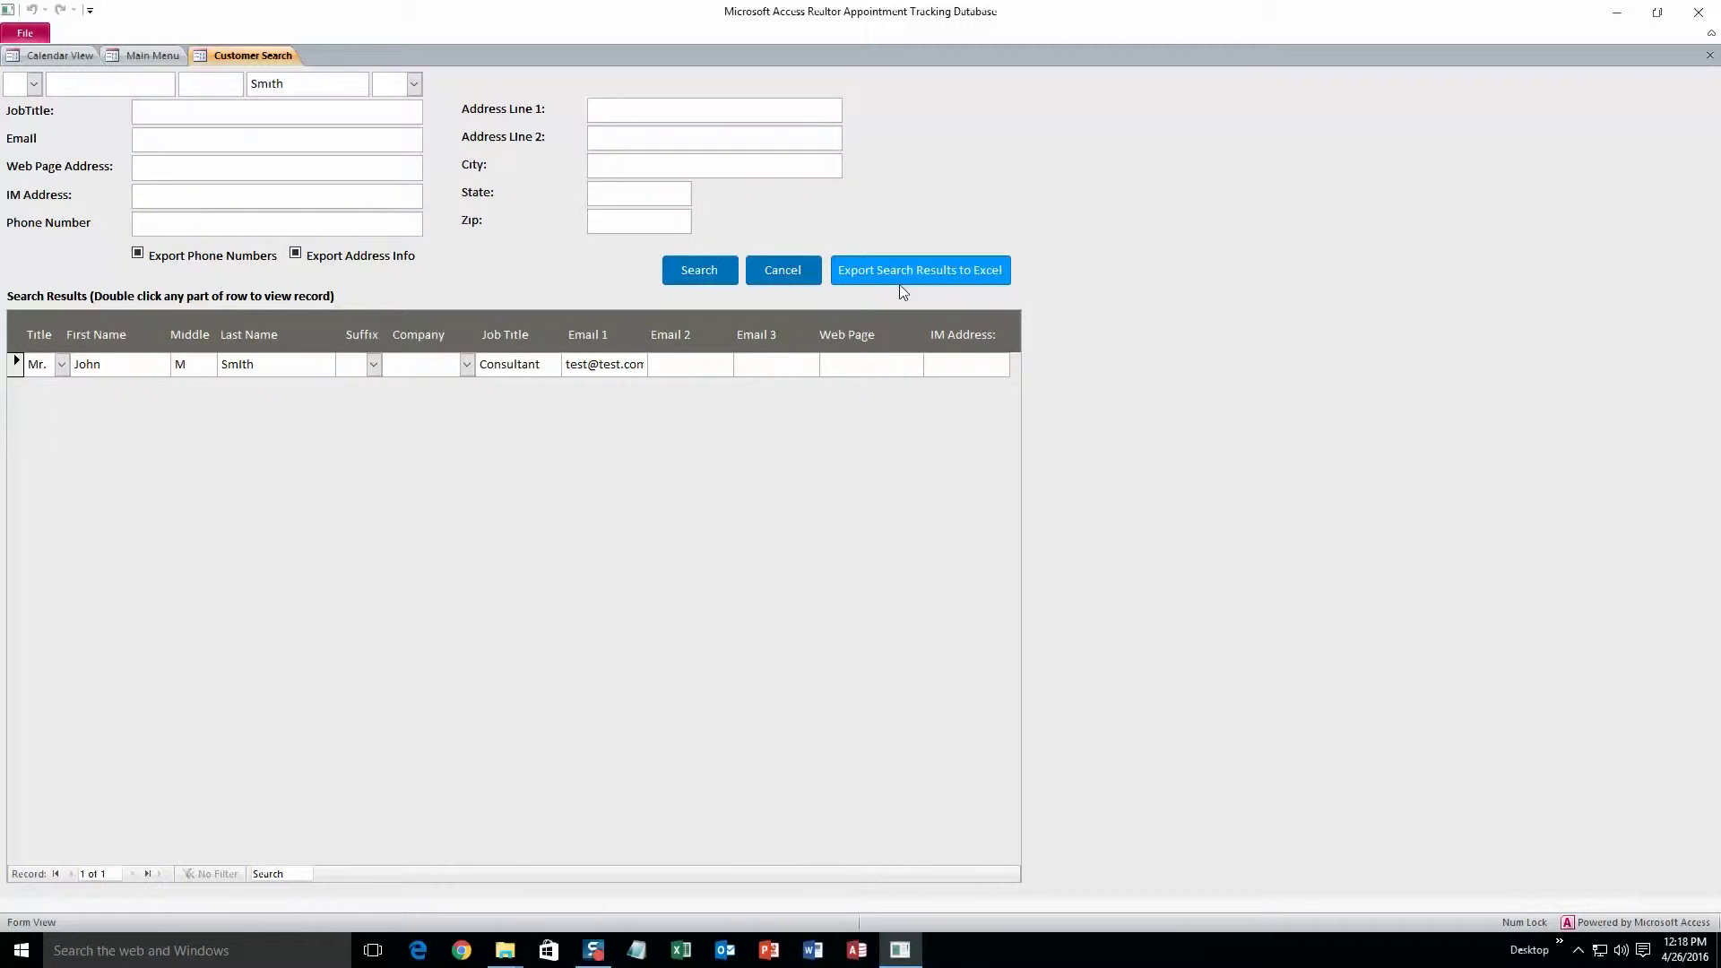
pyautogui.click(900, 283)
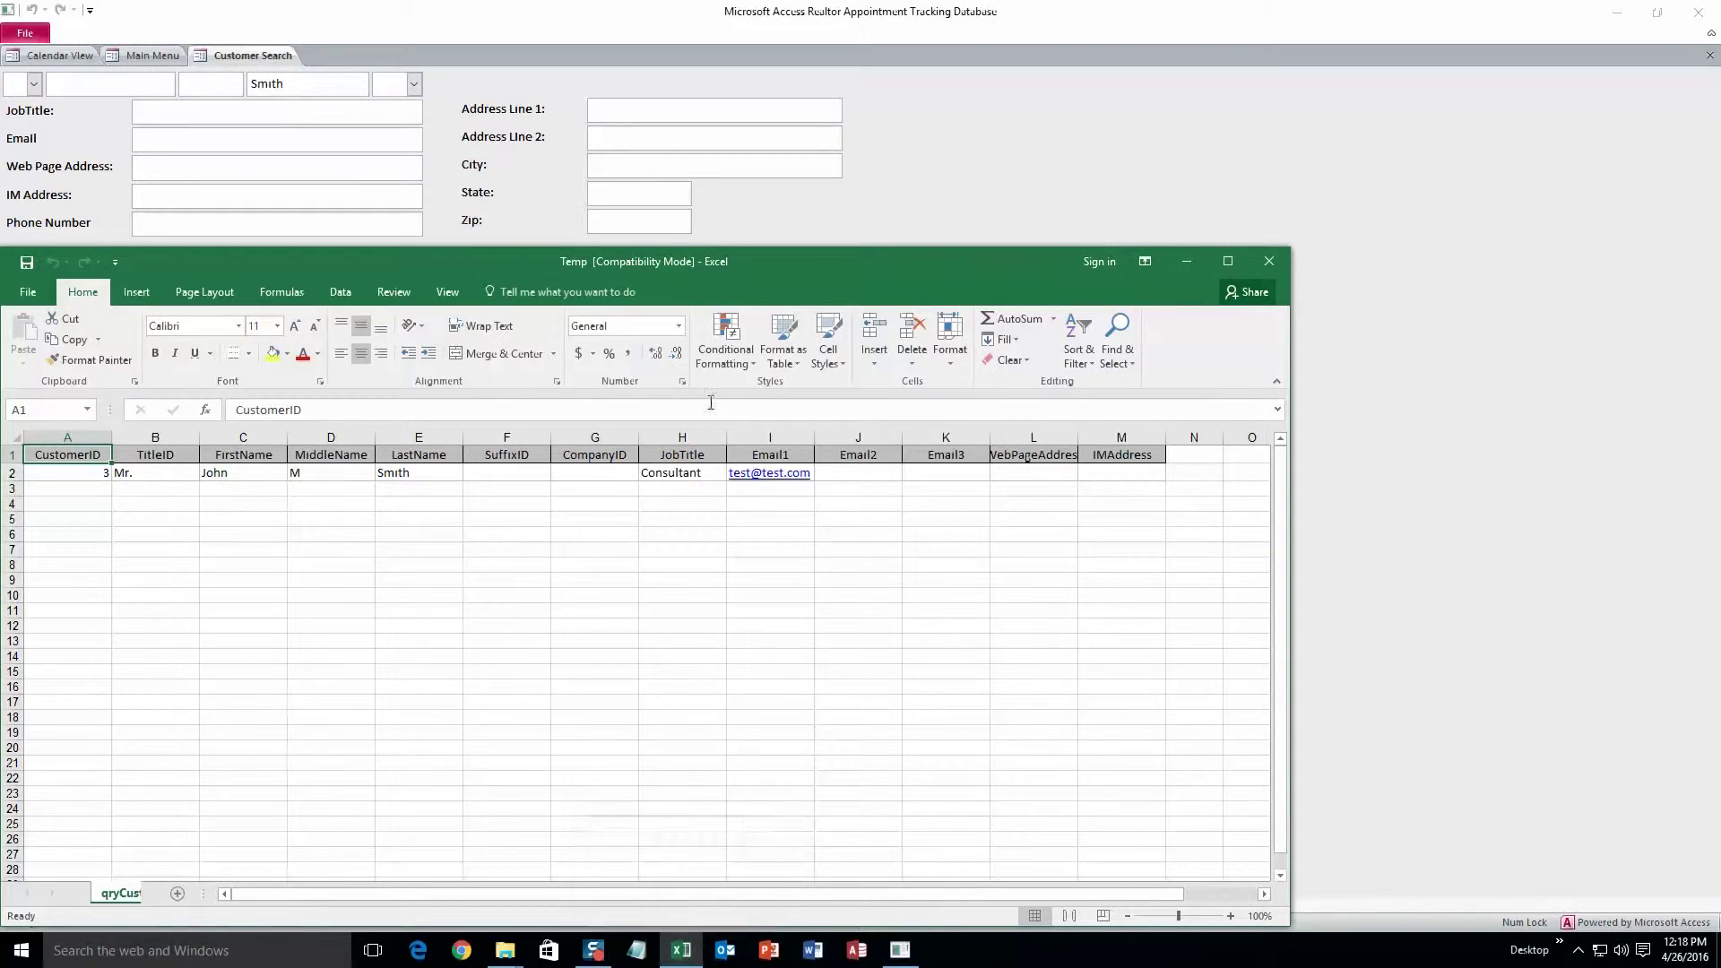
# Bring the exported worksheet into view, check John Smith's row, and close Excel
pyautogui.moveTo(717, 260); pyautogui.dragTo(880, 188)
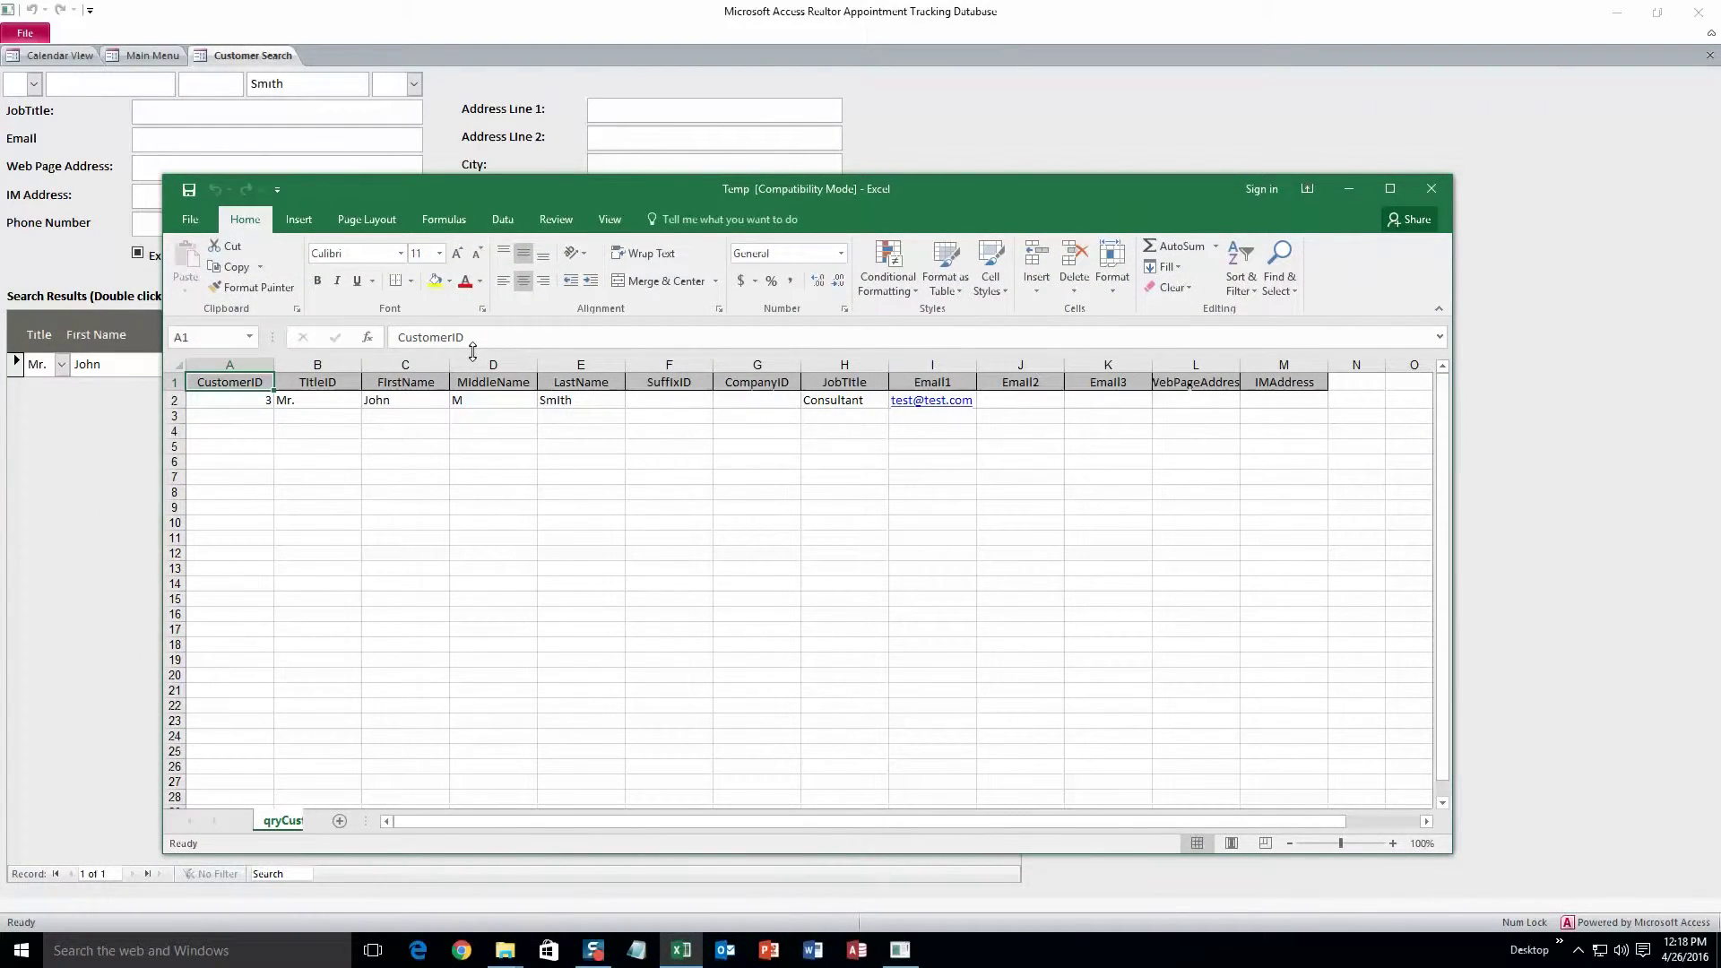
pyautogui.click(1429, 190)
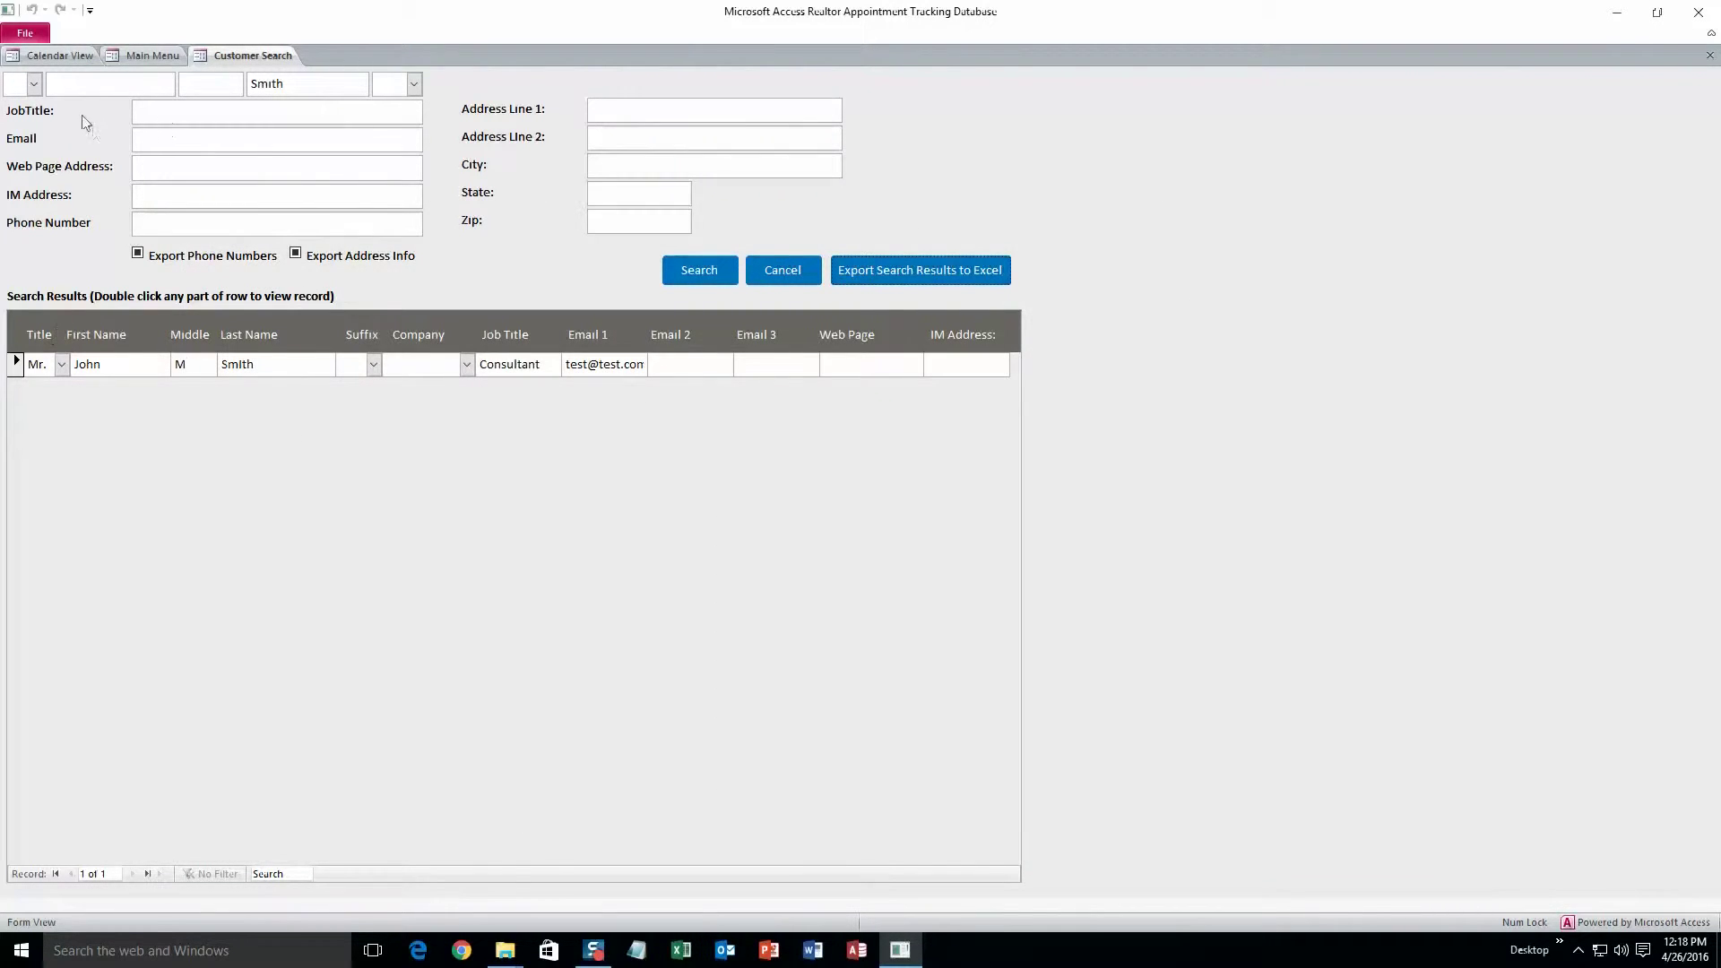
# Open the appointment calendar from the Main Menu and step through the April 2016 days
pyautogui.click(148, 57)
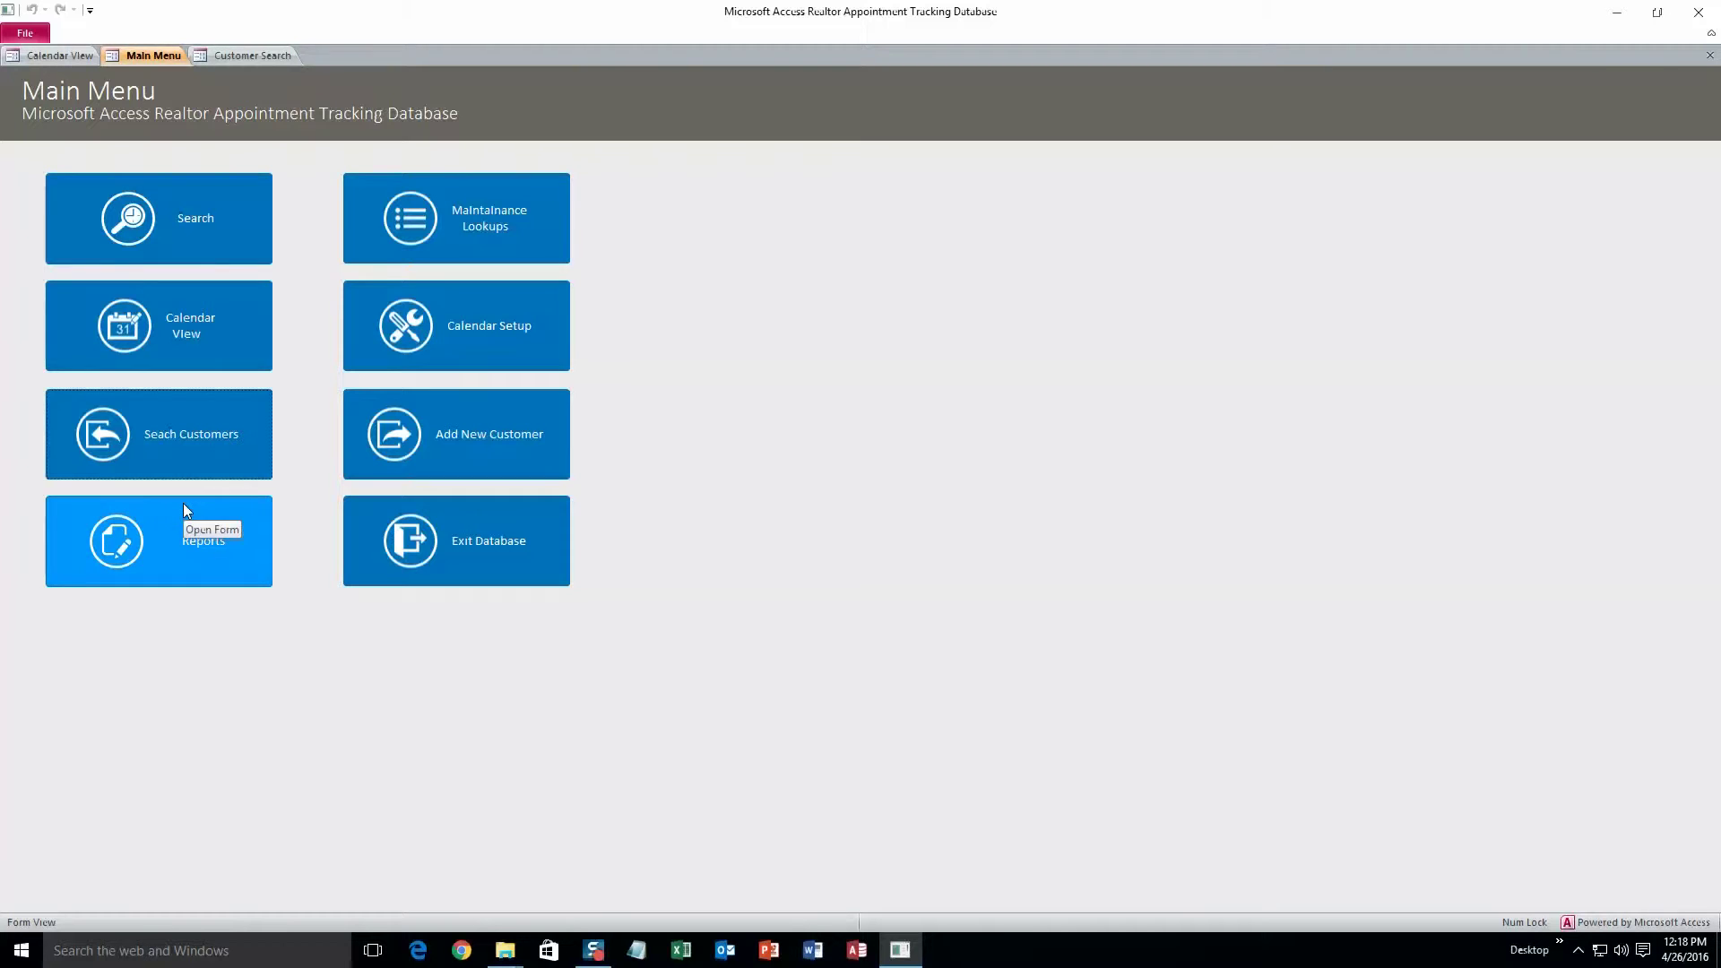
pyautogui.click(221, 343)
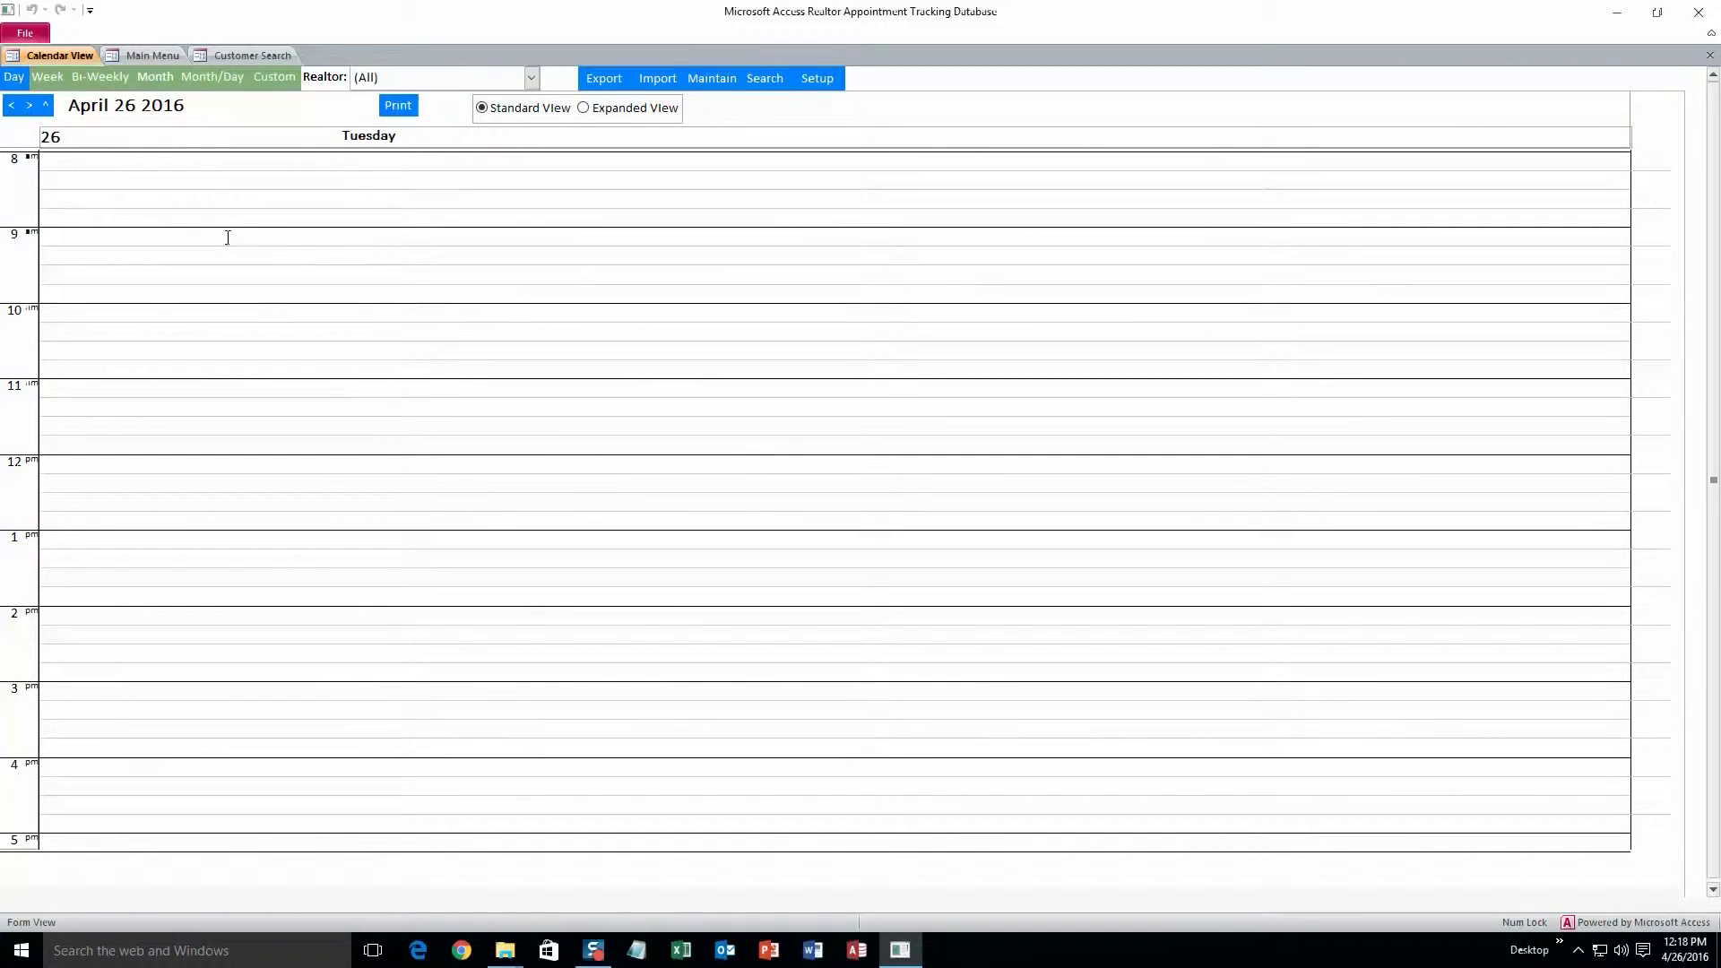
pyautogui.click(34, 107)
pyautogui.click(11, 106)
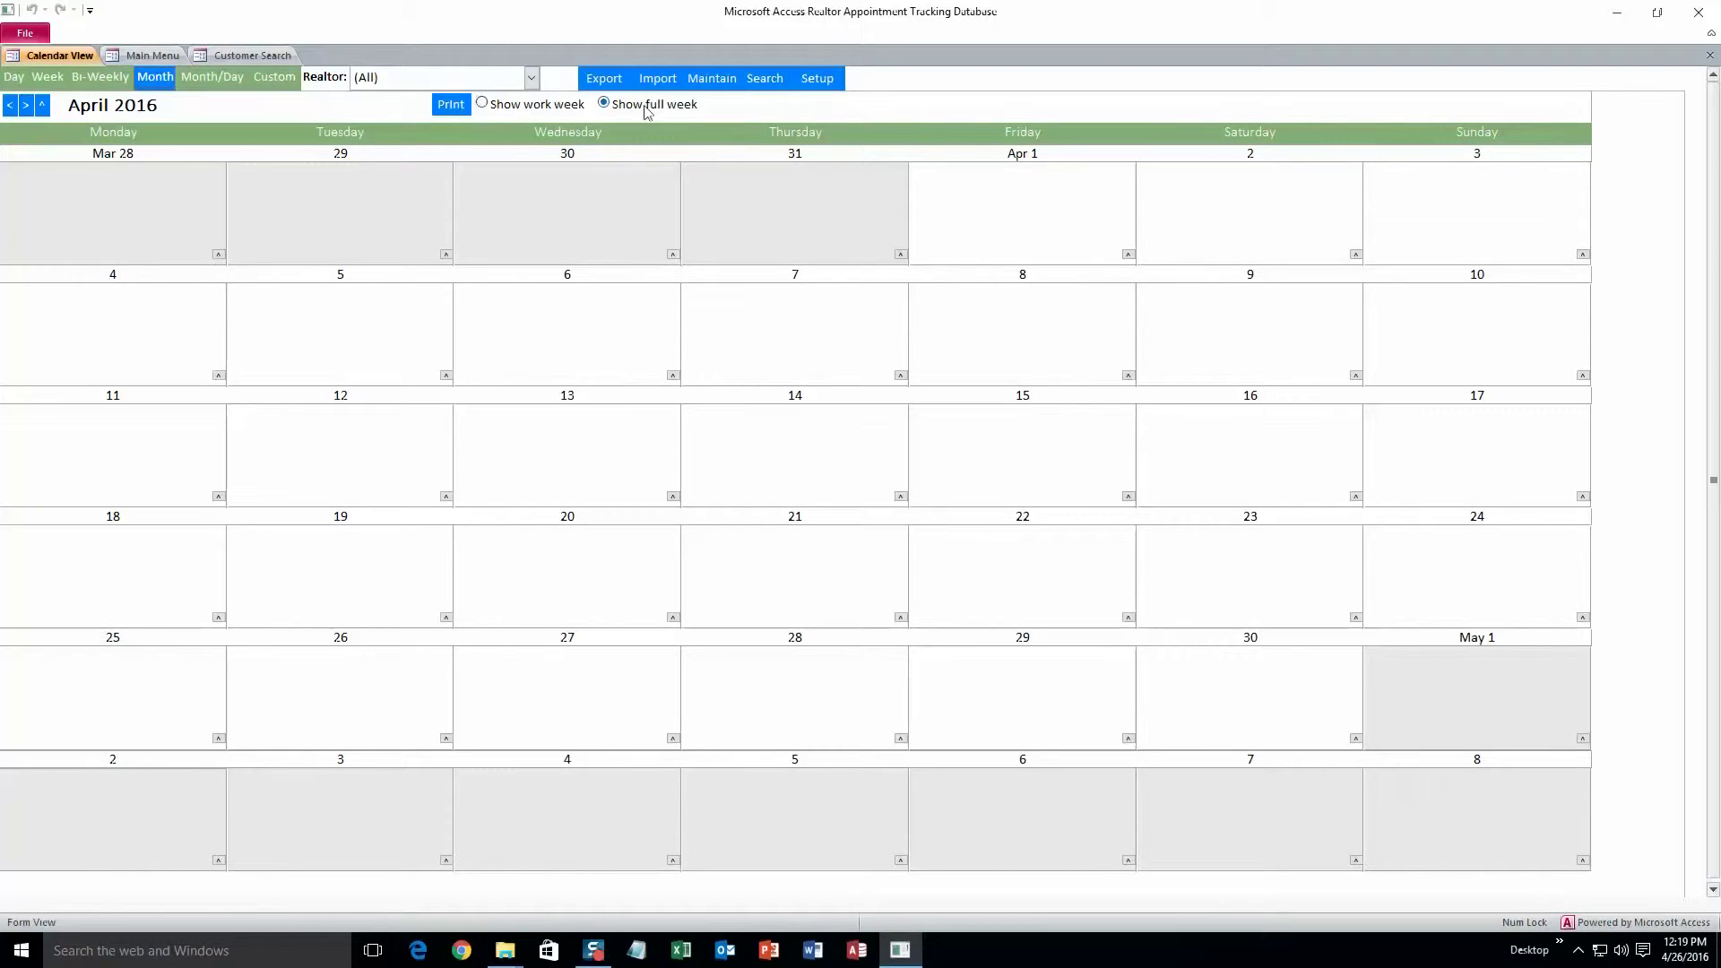
# Filter the calendar to Realtor 1, show April 25's day view, and start an 8 AM appointment
pyautogui.click(531, 78)
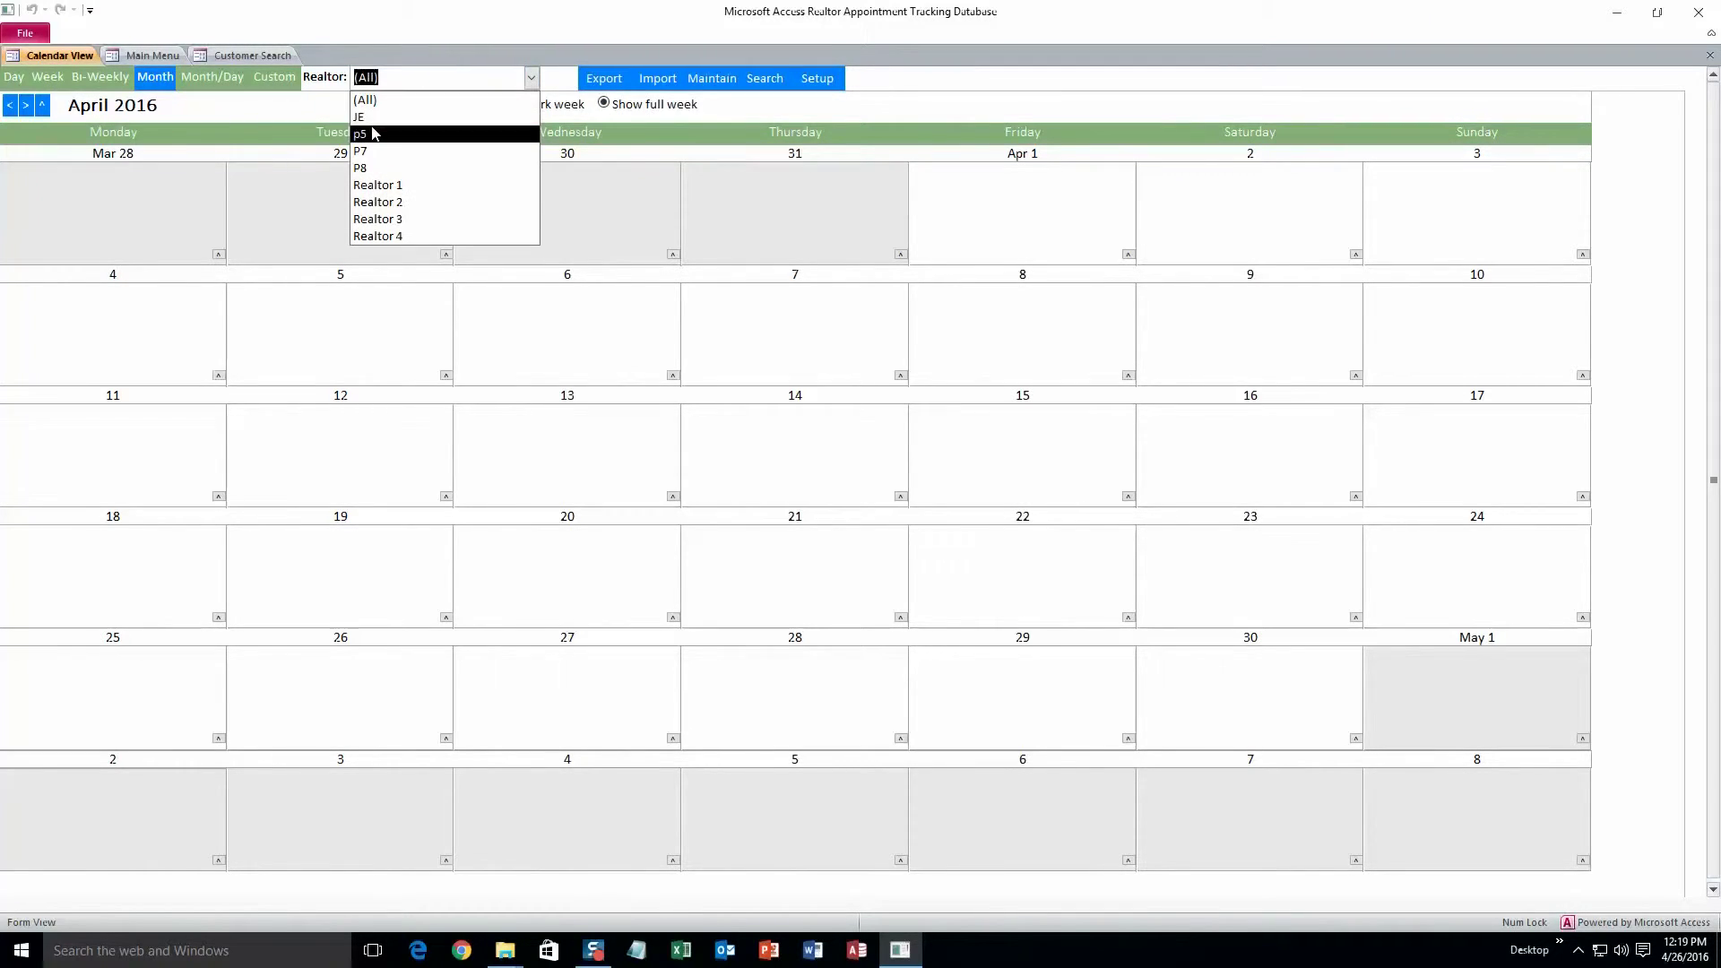
pyautogui.click(403, 186)
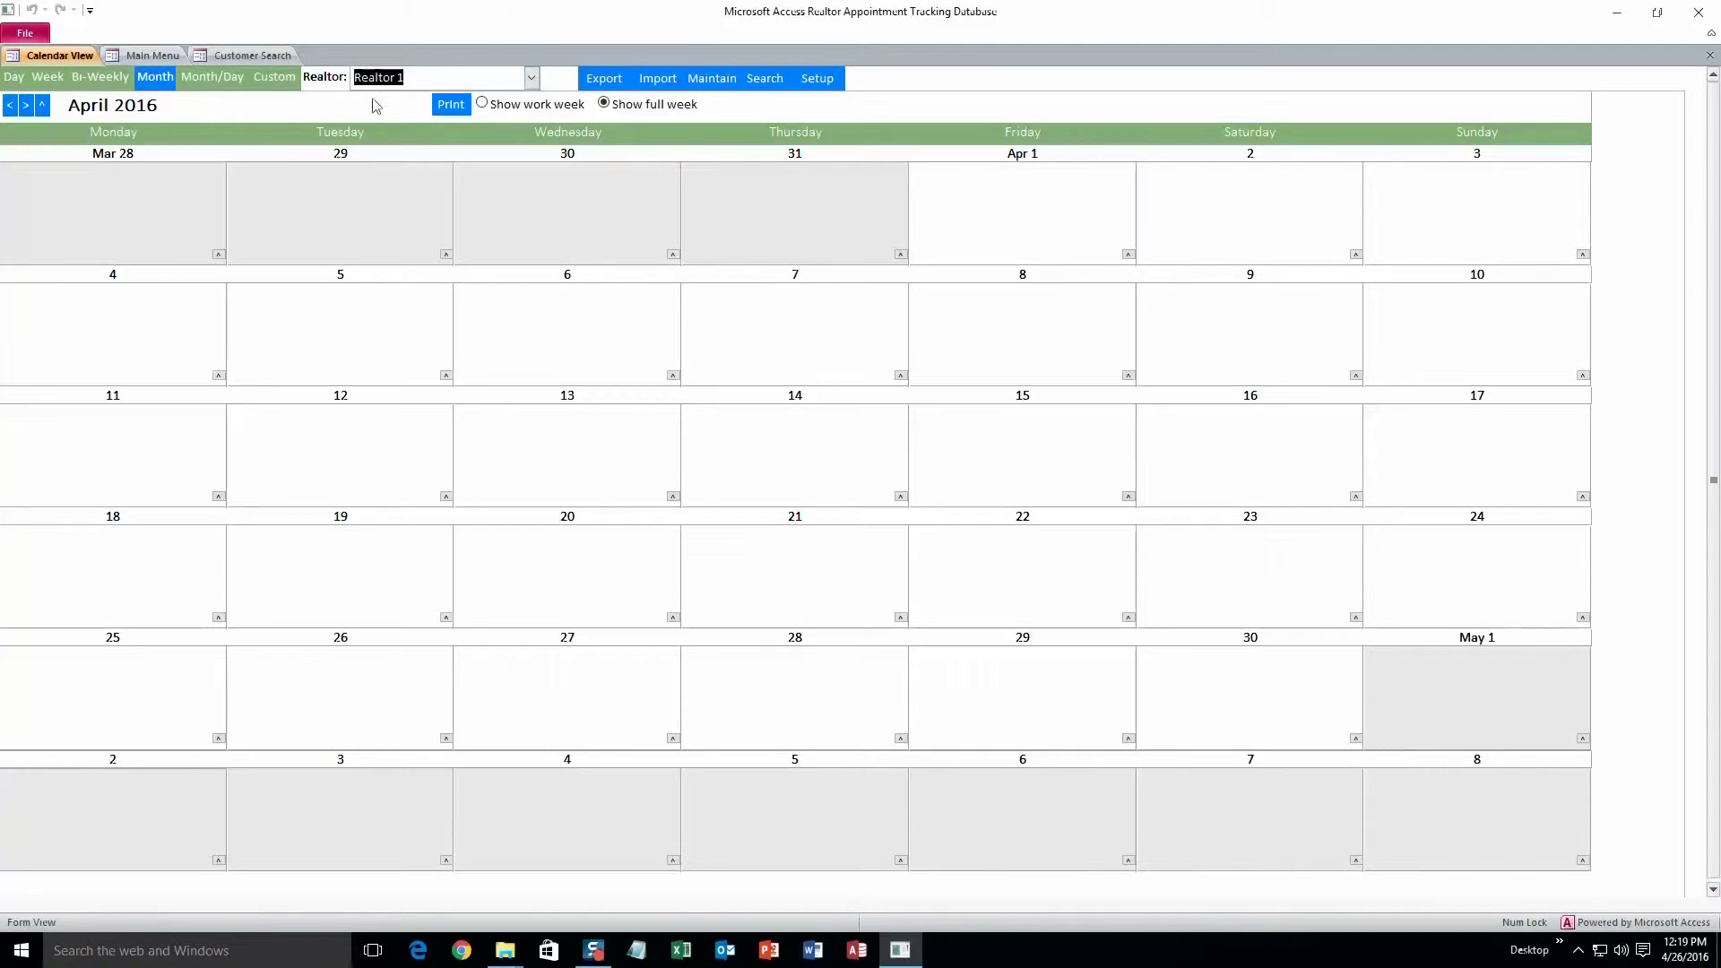
pyautogui.click(23, 79)
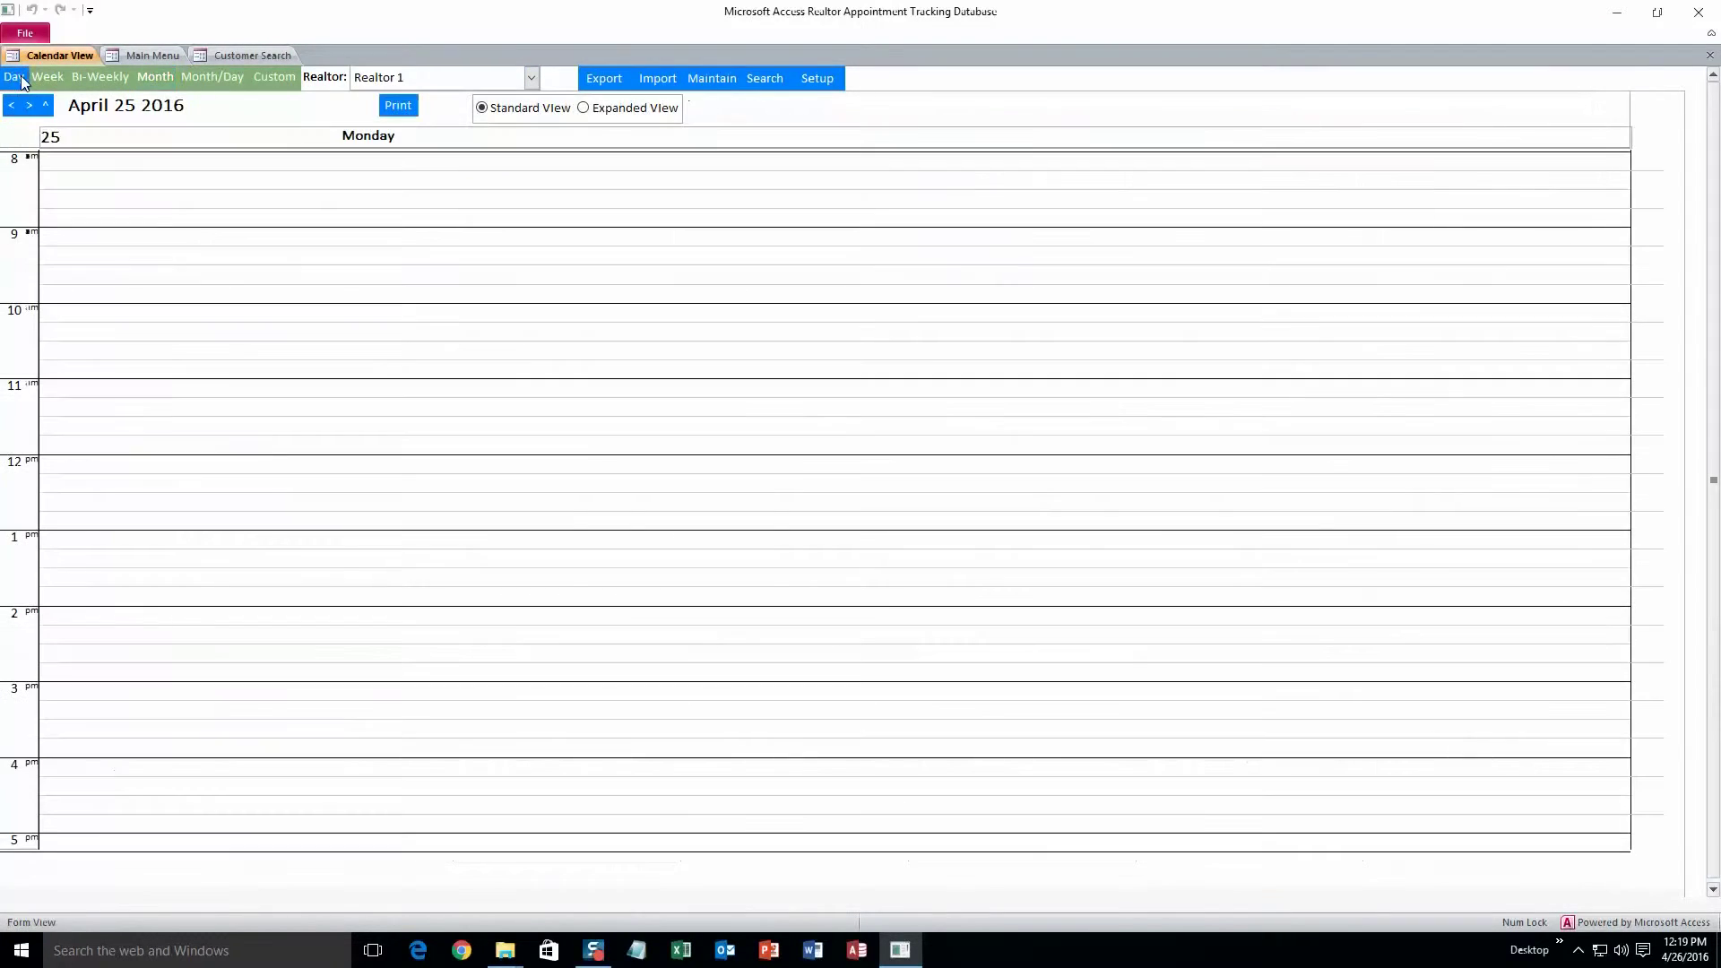
pyautogui.doubleClick(120, 165)
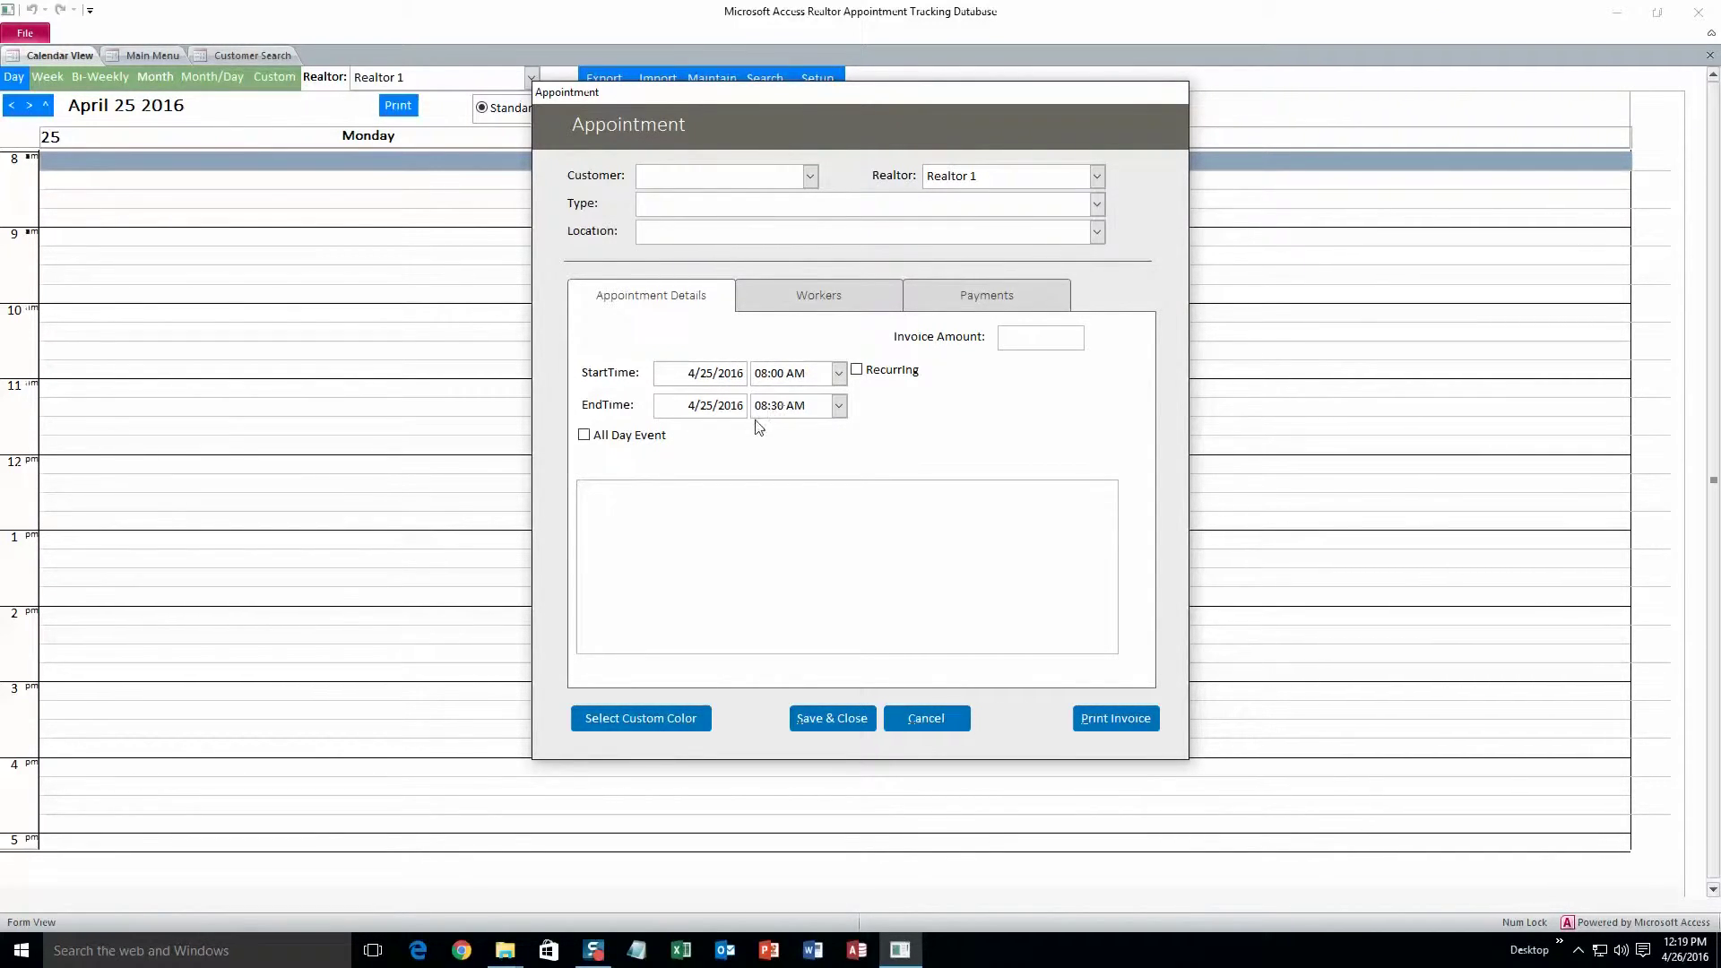
# Set the appointment to customer John Smith, type Group, at Location 1
pyautogui.click(810, 176)
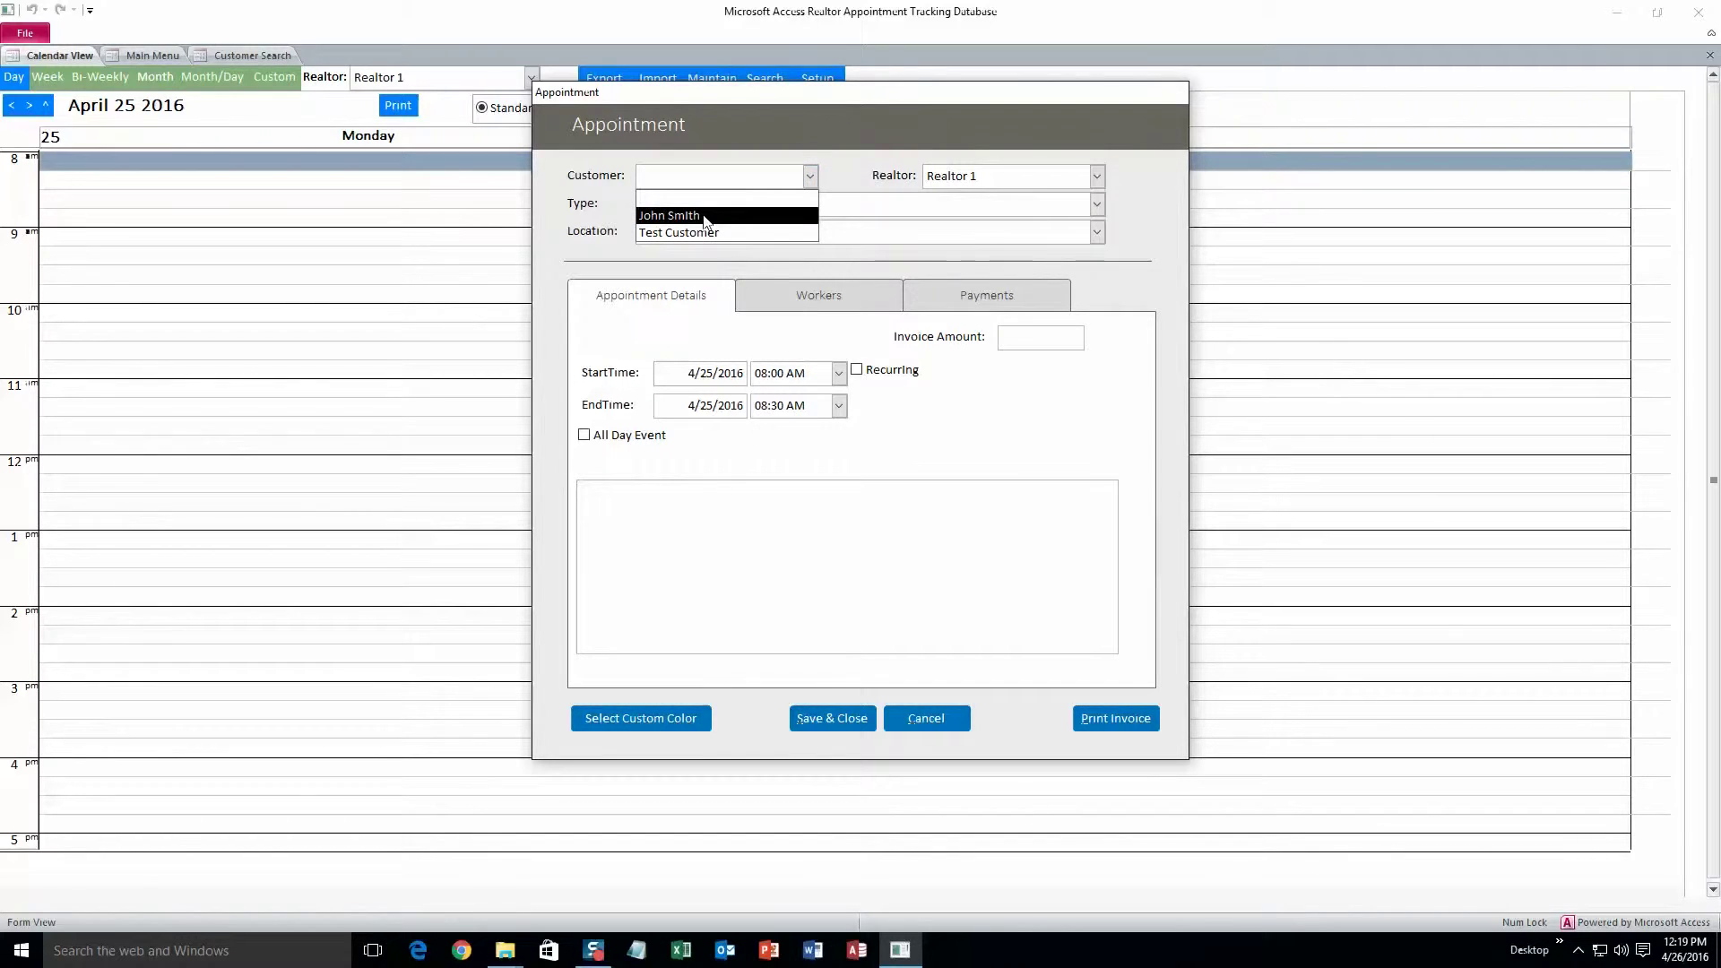
pyautogui.click(707, 216)
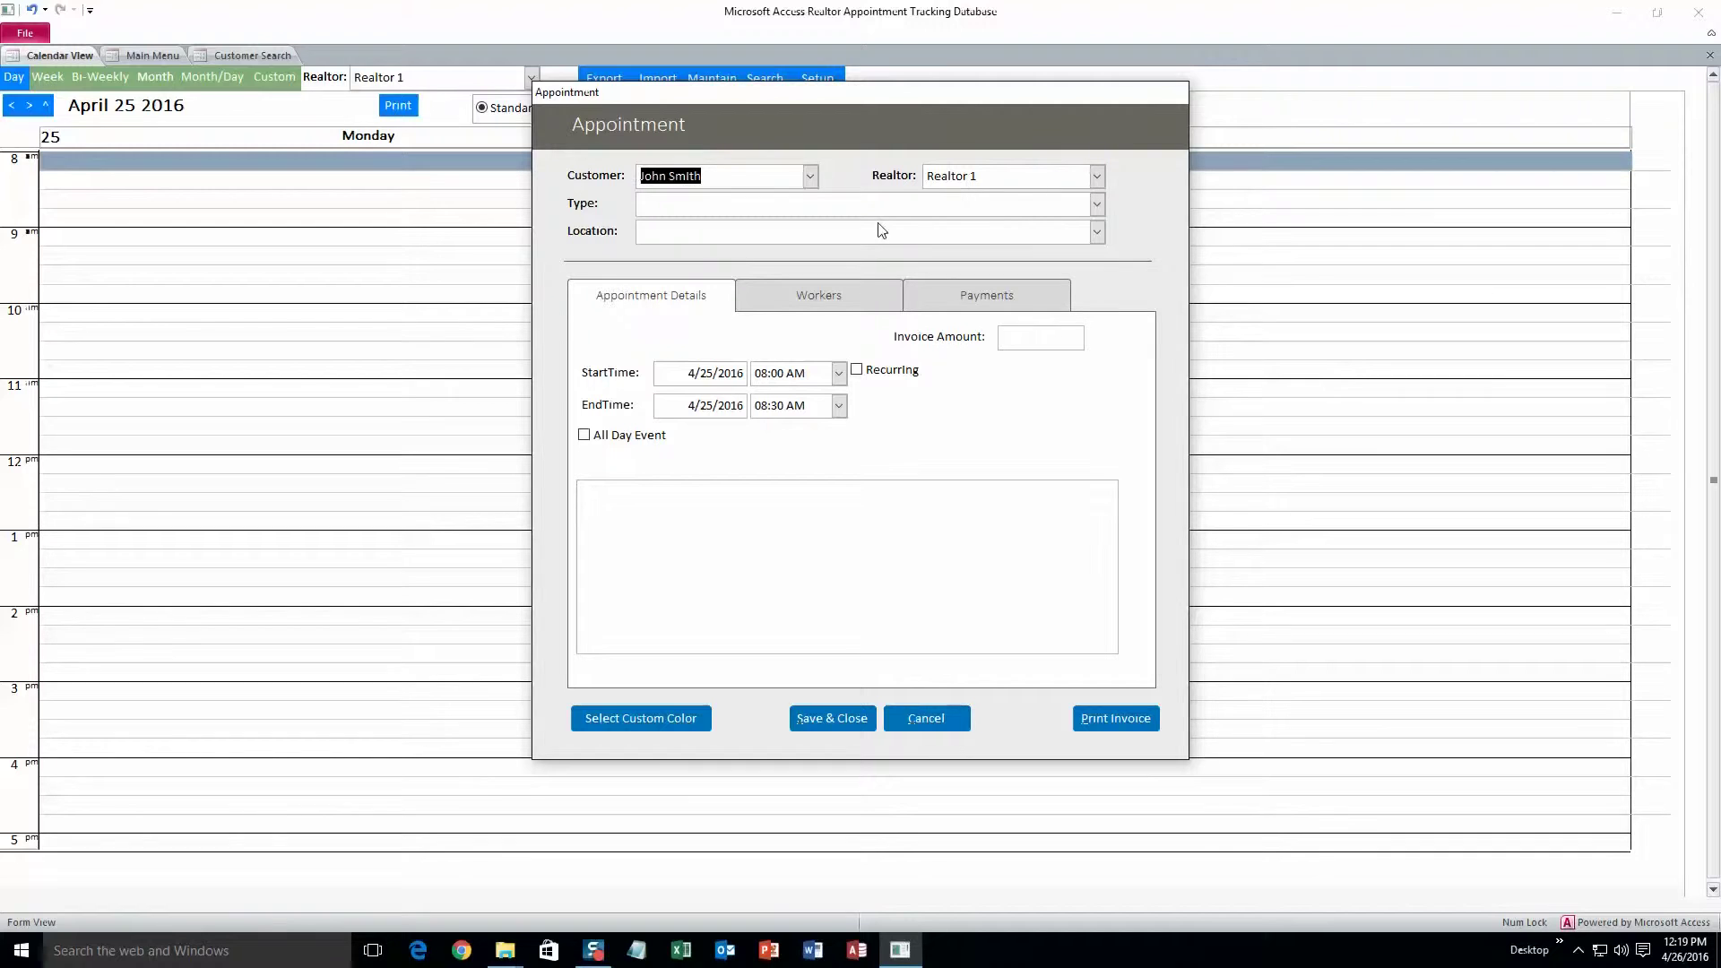
pyautogui.click(1098, 208)
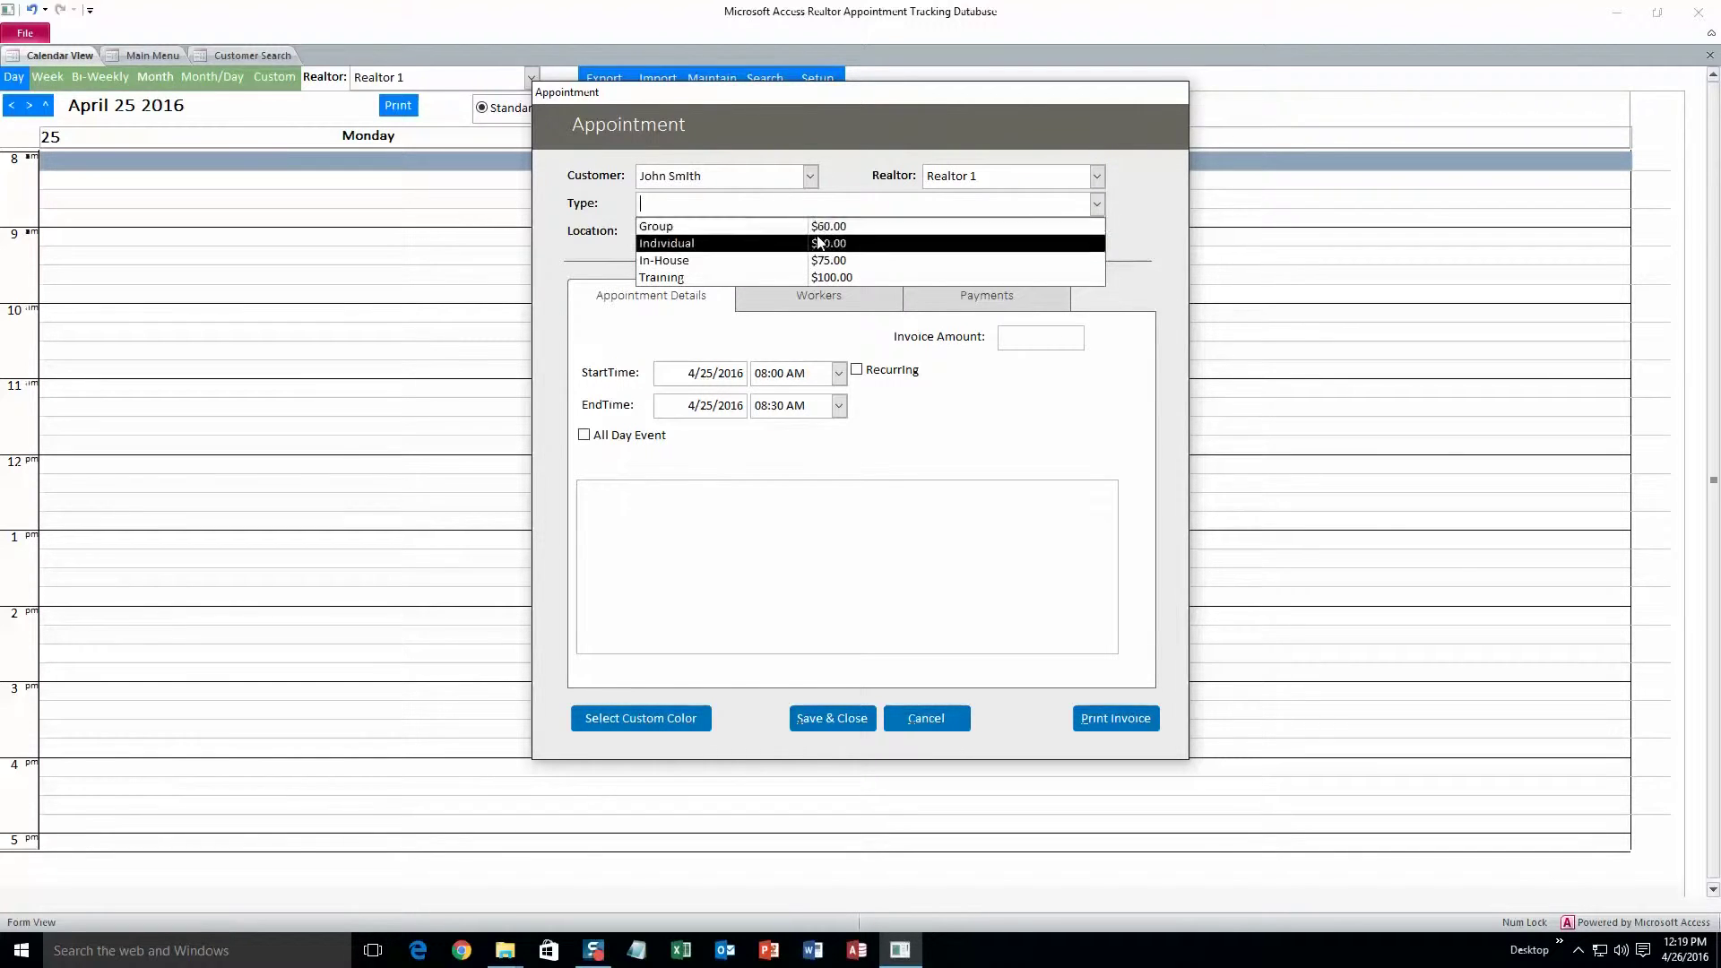
pyautogui.click(726, 235)
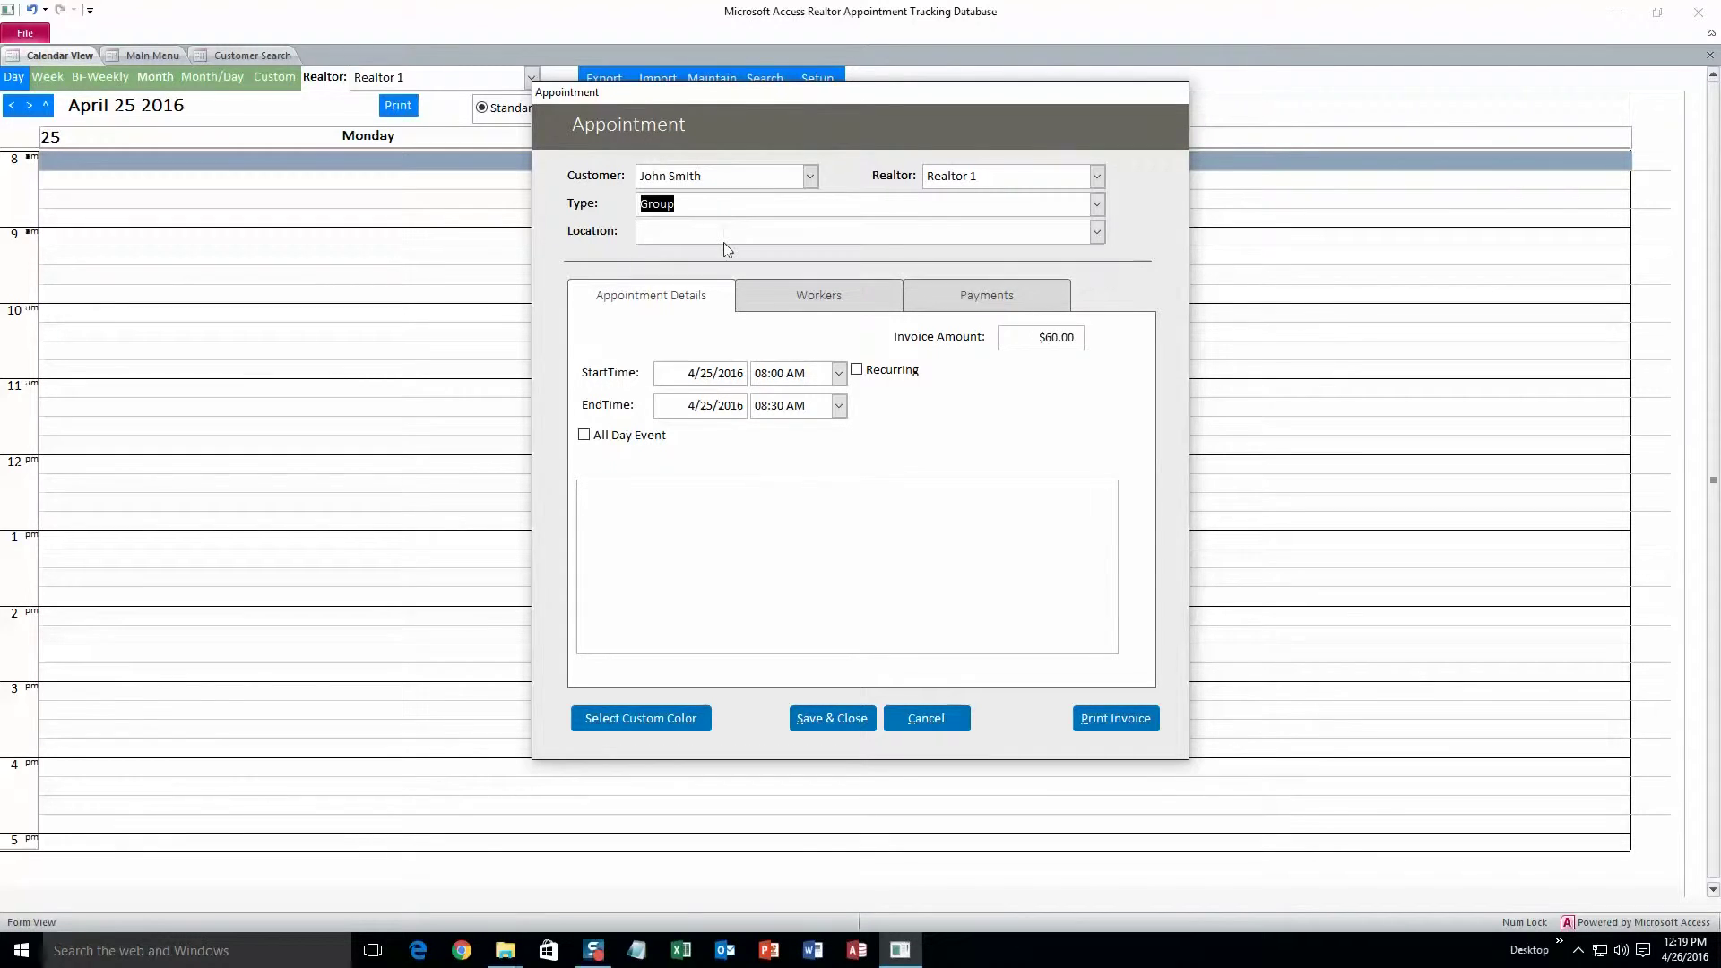
pyautogui.click(1097, 233)
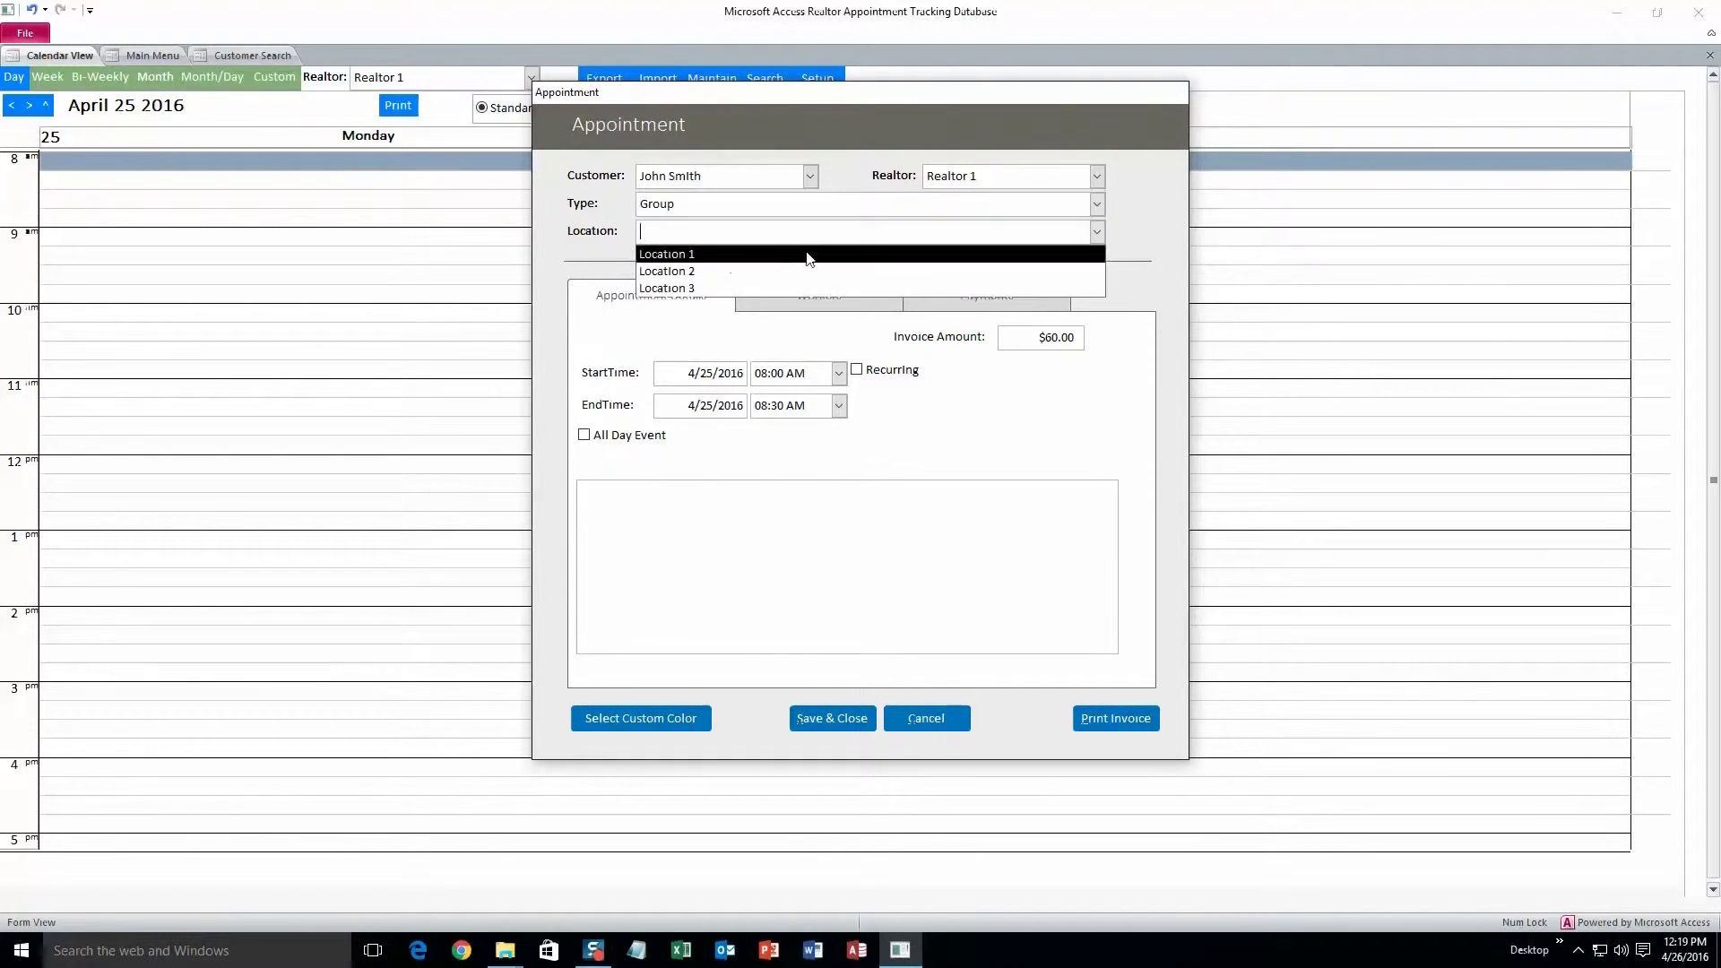
pyautogui.click(782, 252)
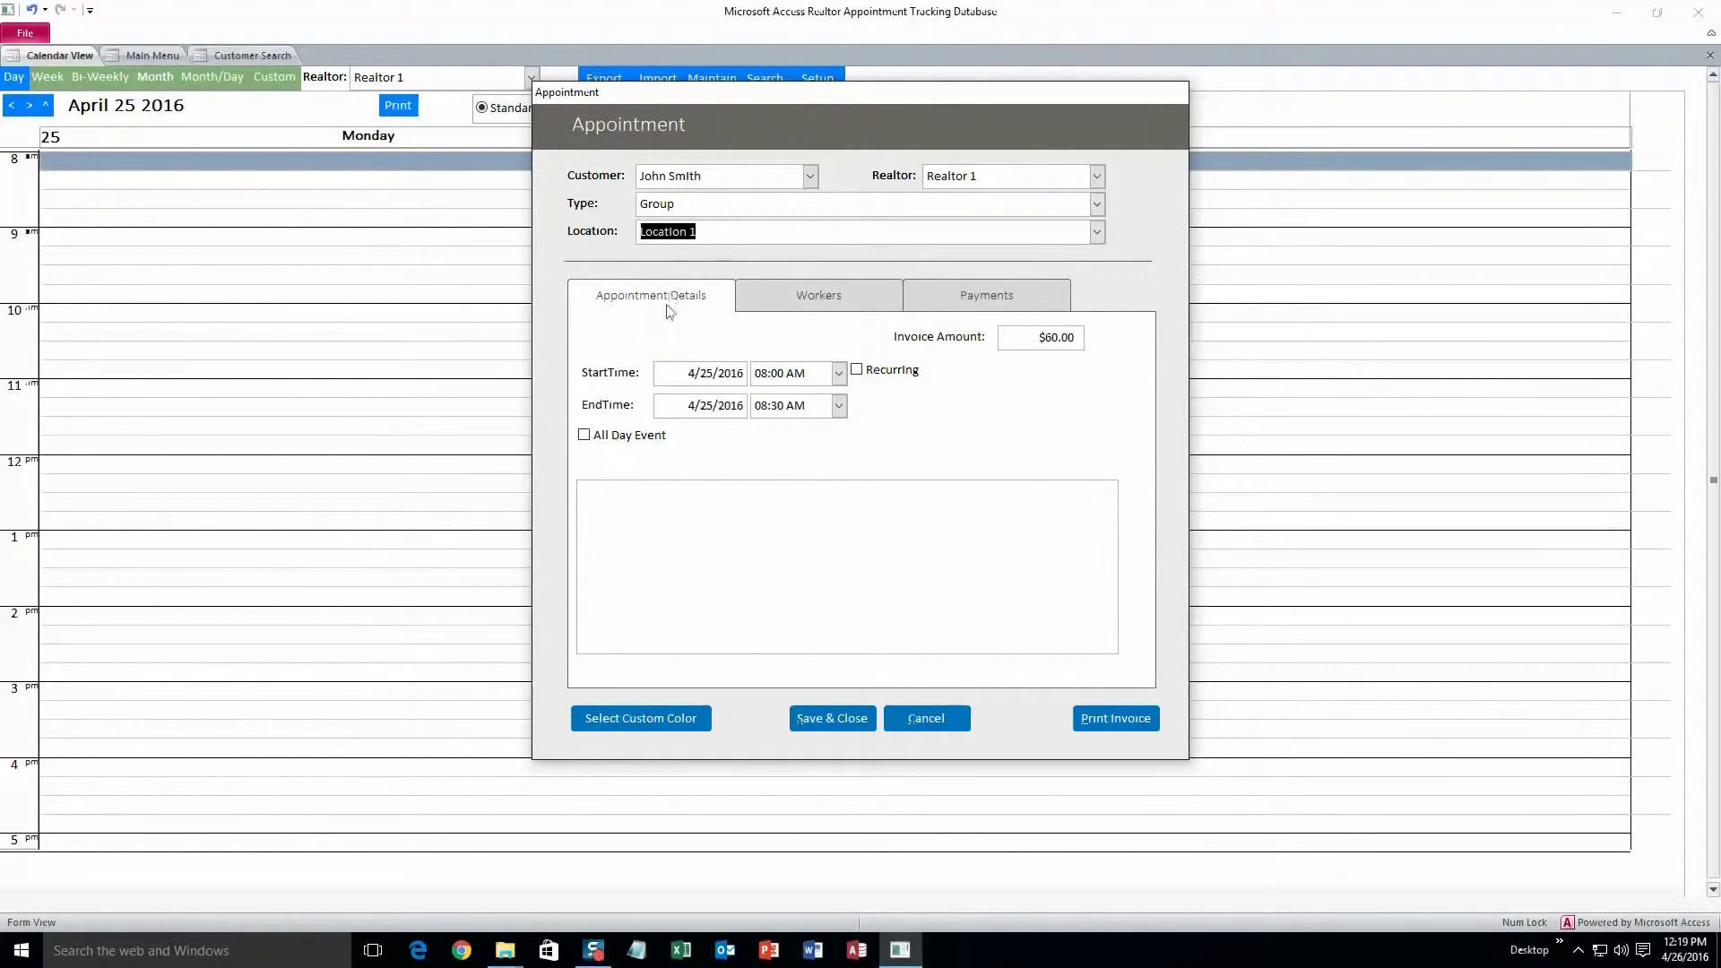
# Review the appointment's notes, Workers and Payments tabs
pyautogui.click(635, 536)
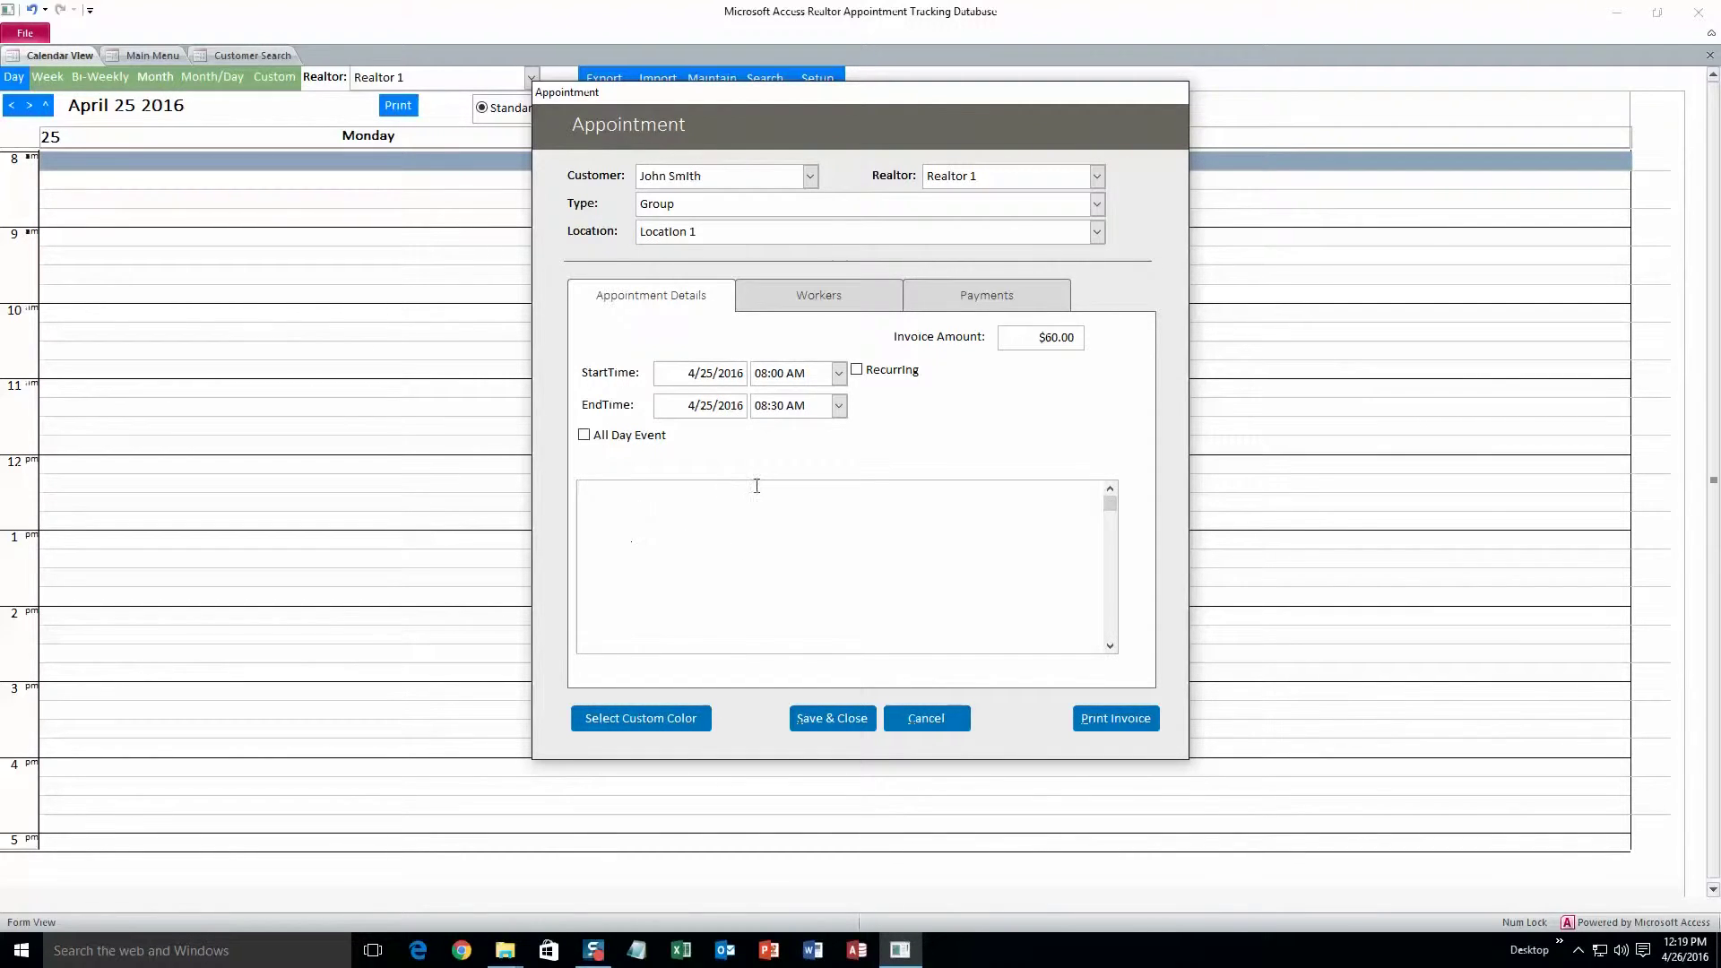
pyautogui.click(818, 317)
pyautogui.click(669, 387)
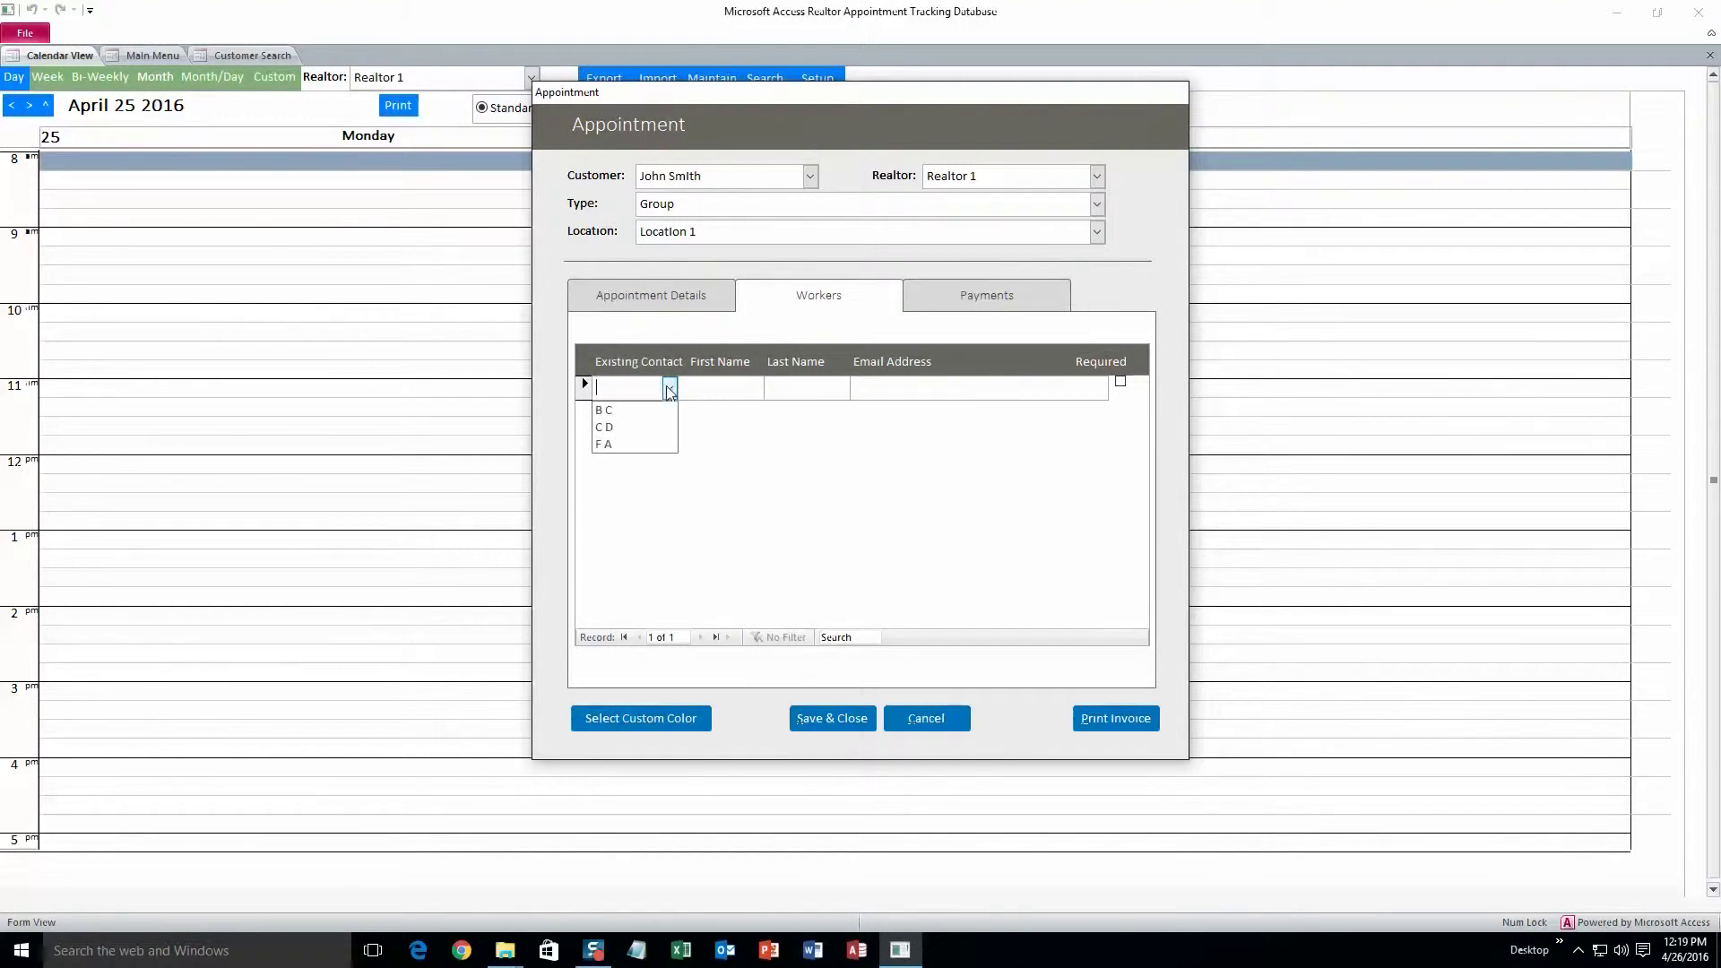
pyautogui.click(969, 303)
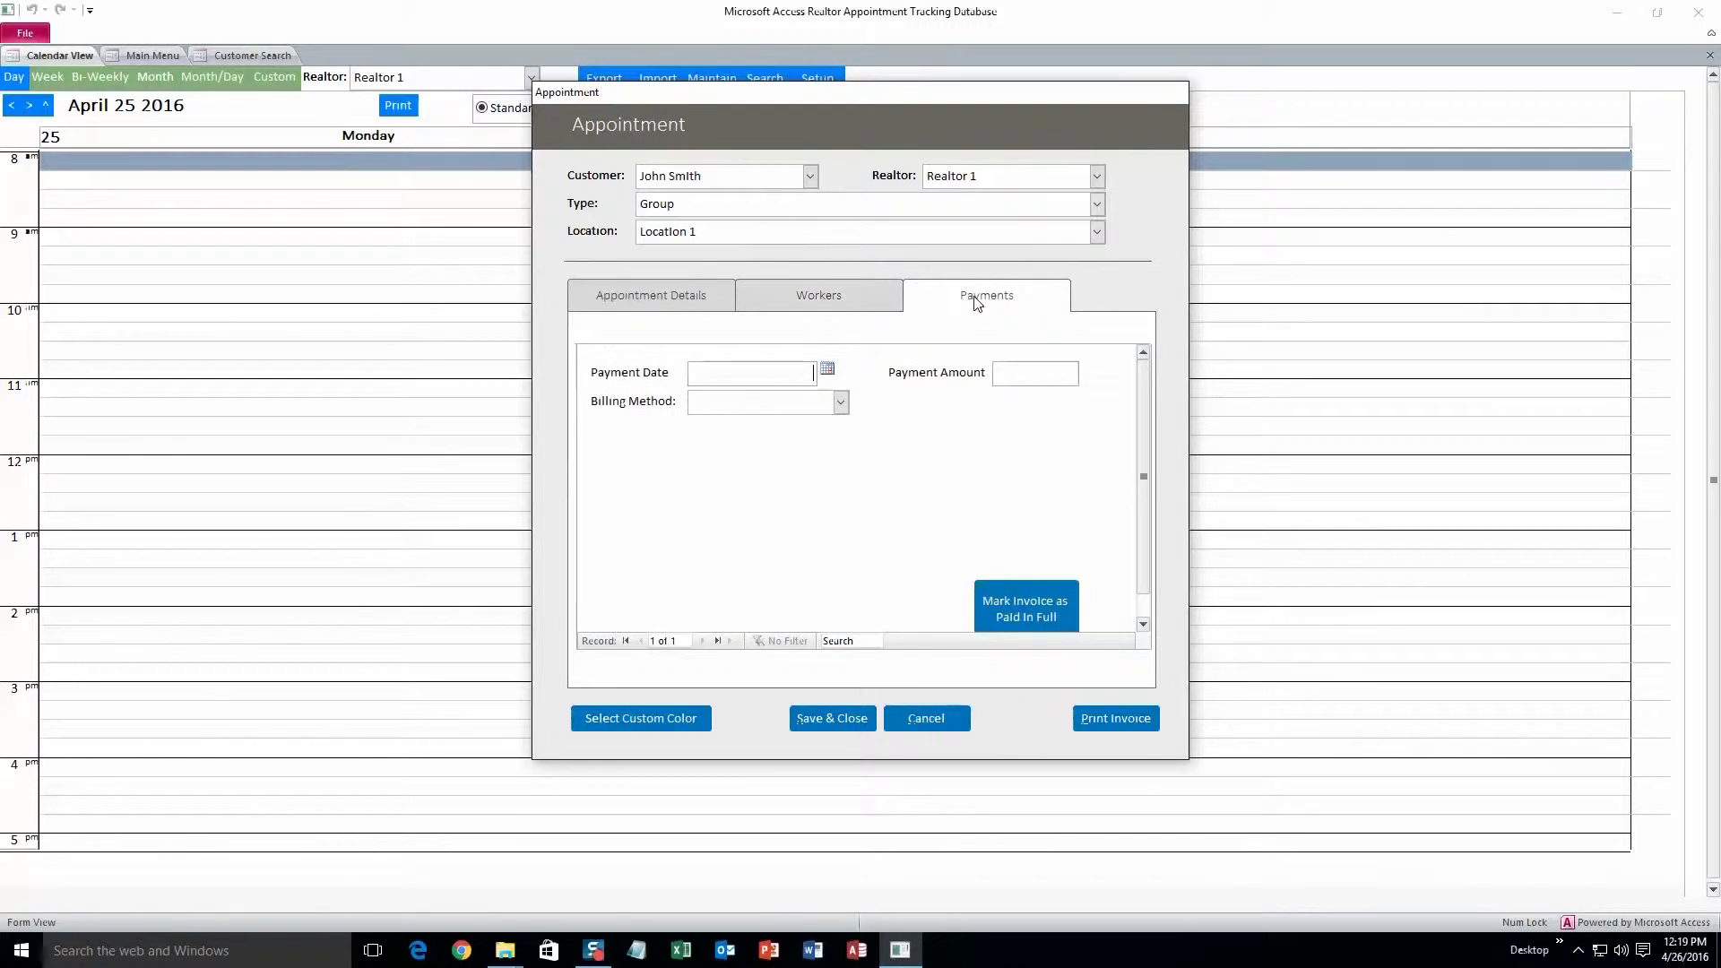
pyautogui.click(699, 296)
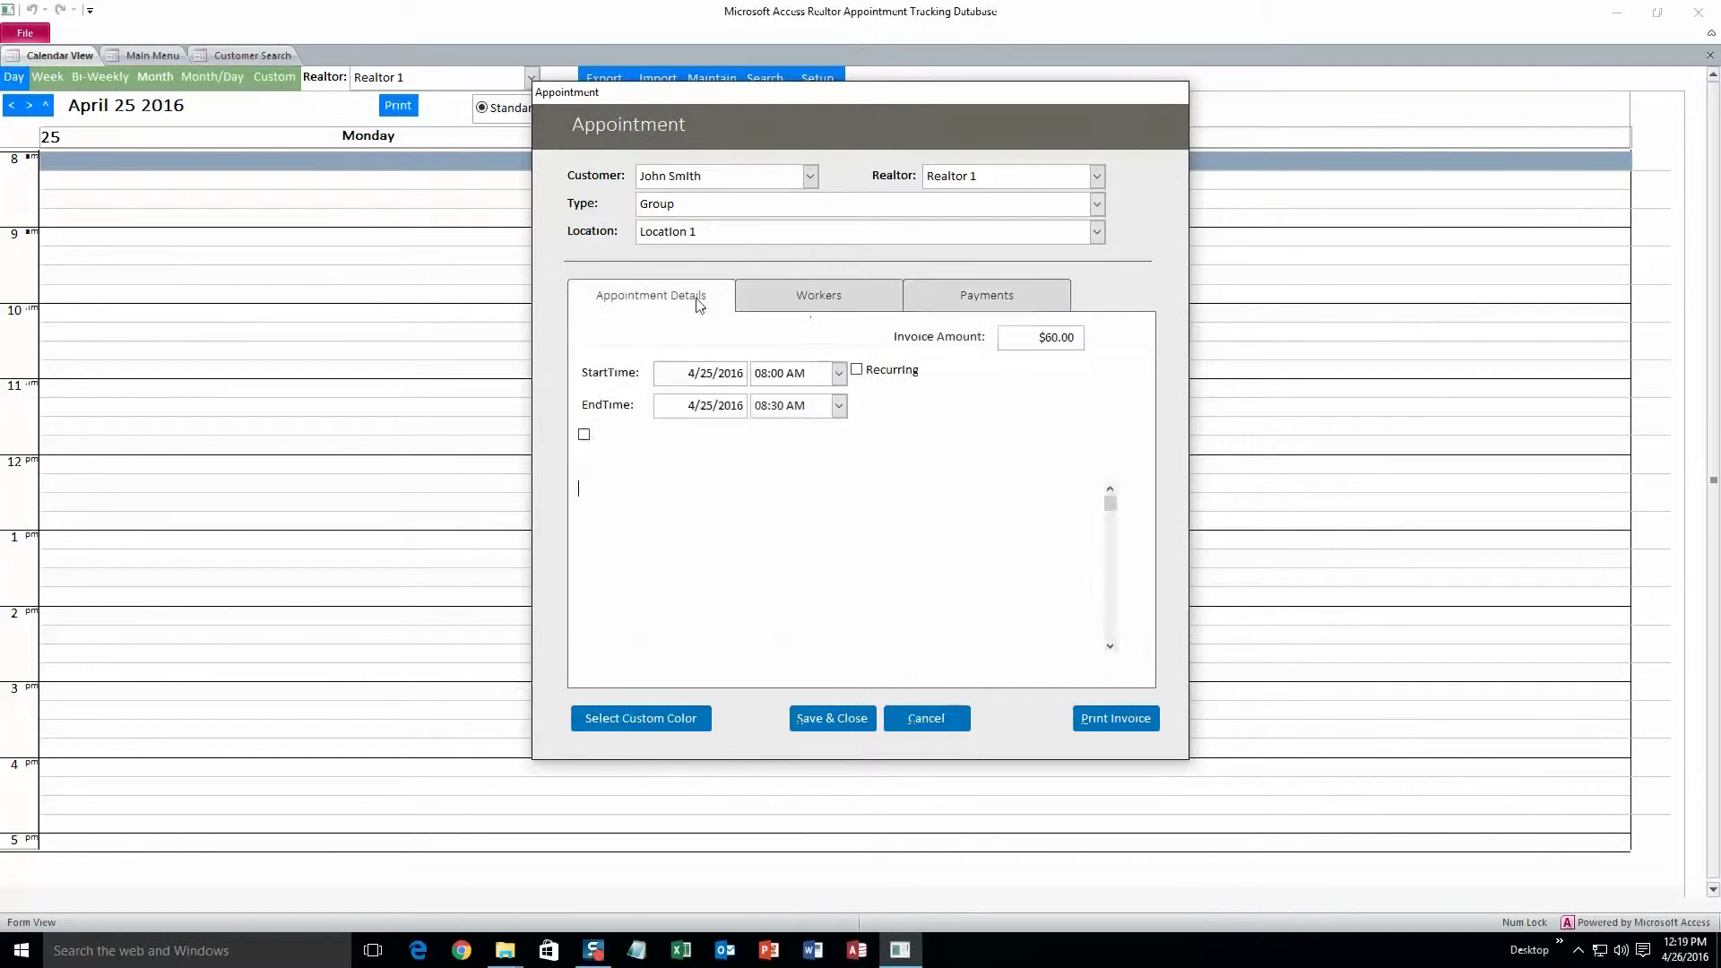
# Colour the appointment yellow and save it
pyautogui.click(697, 718)
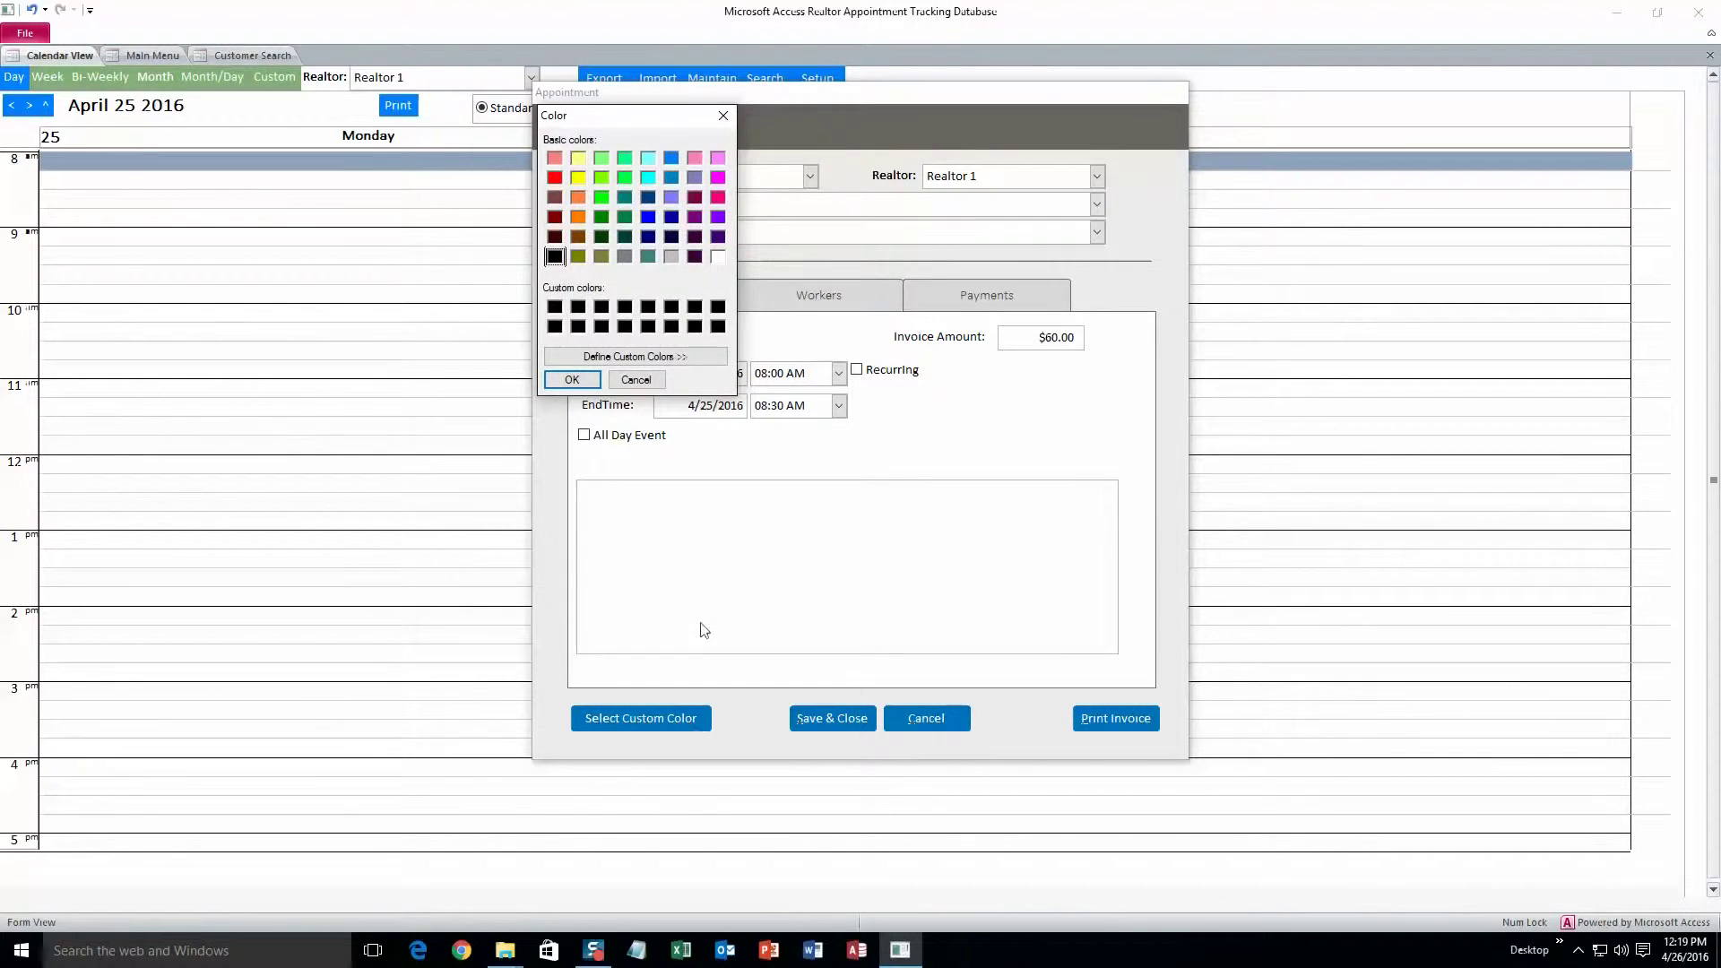
pyautogui.click(578, 179)
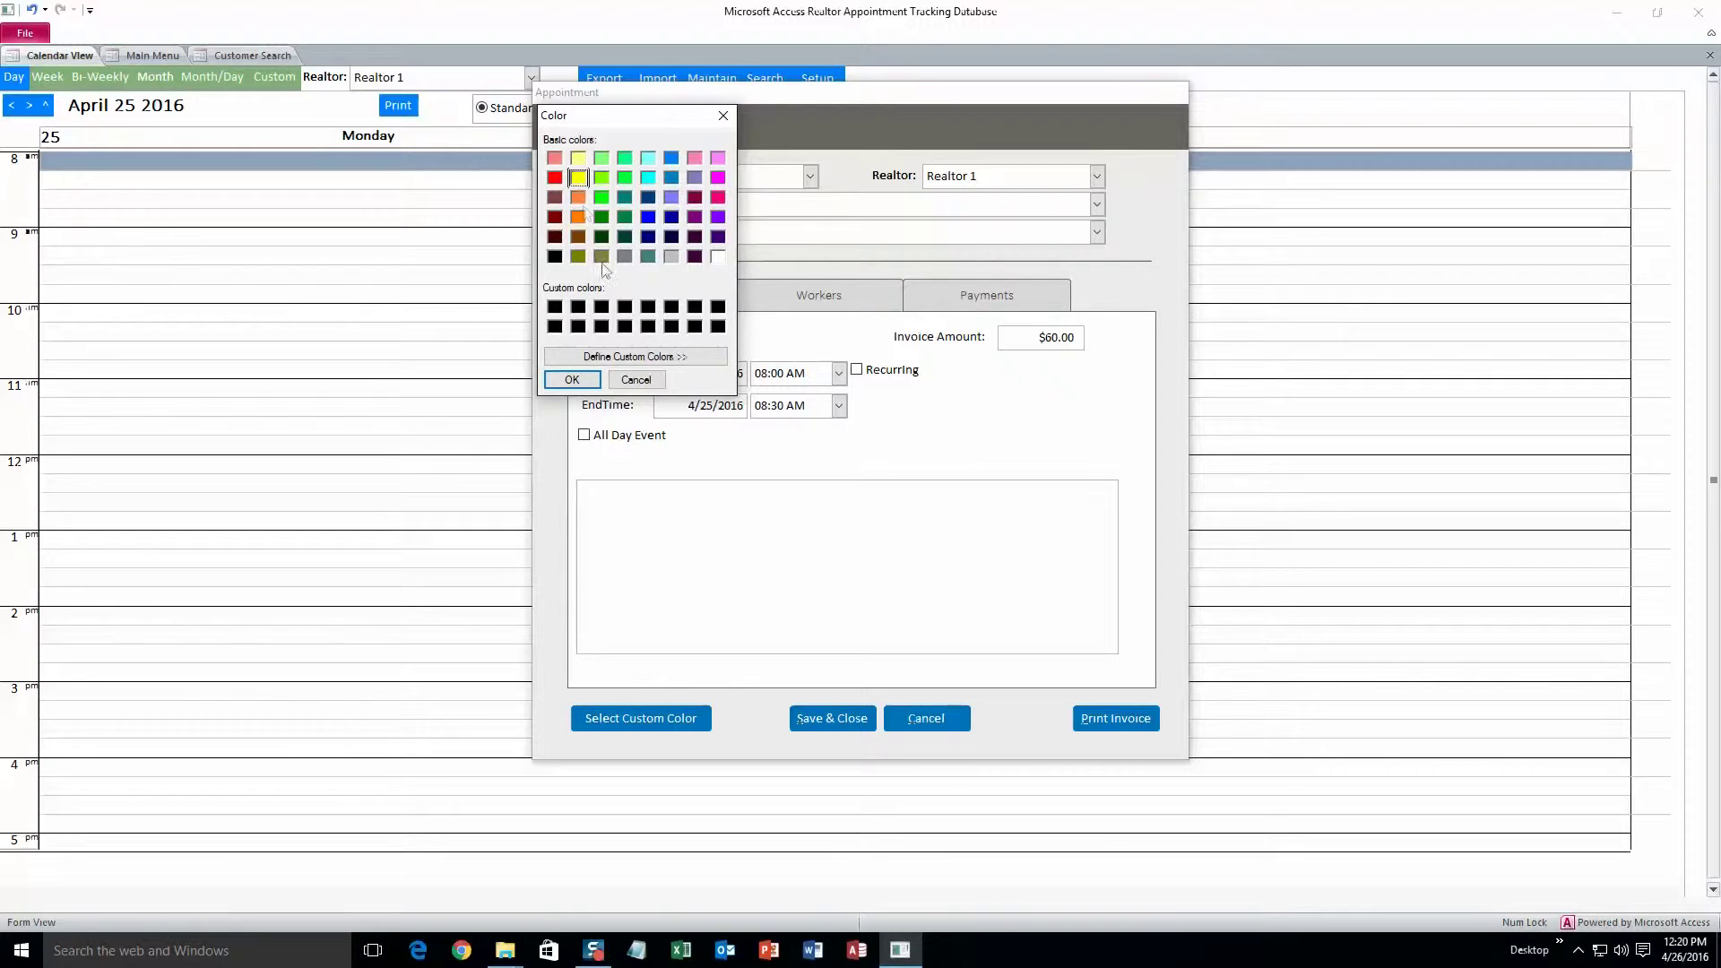
pyautogui.click(581, 384)
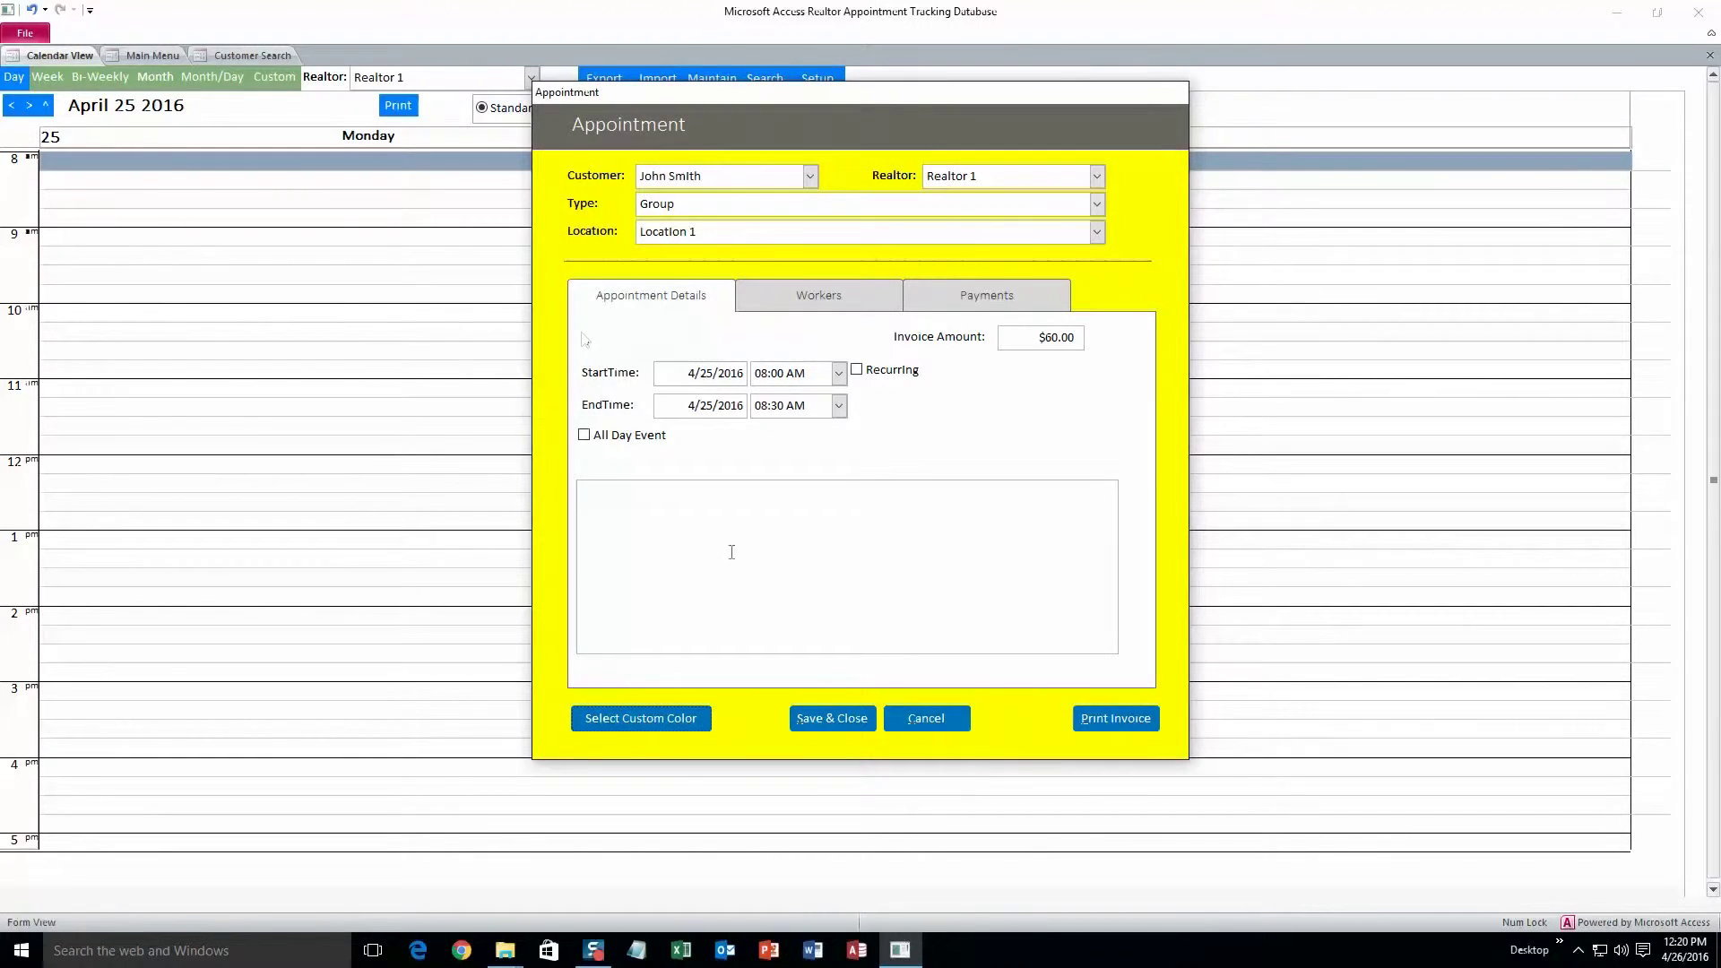
pyautogui.click(841, 726)
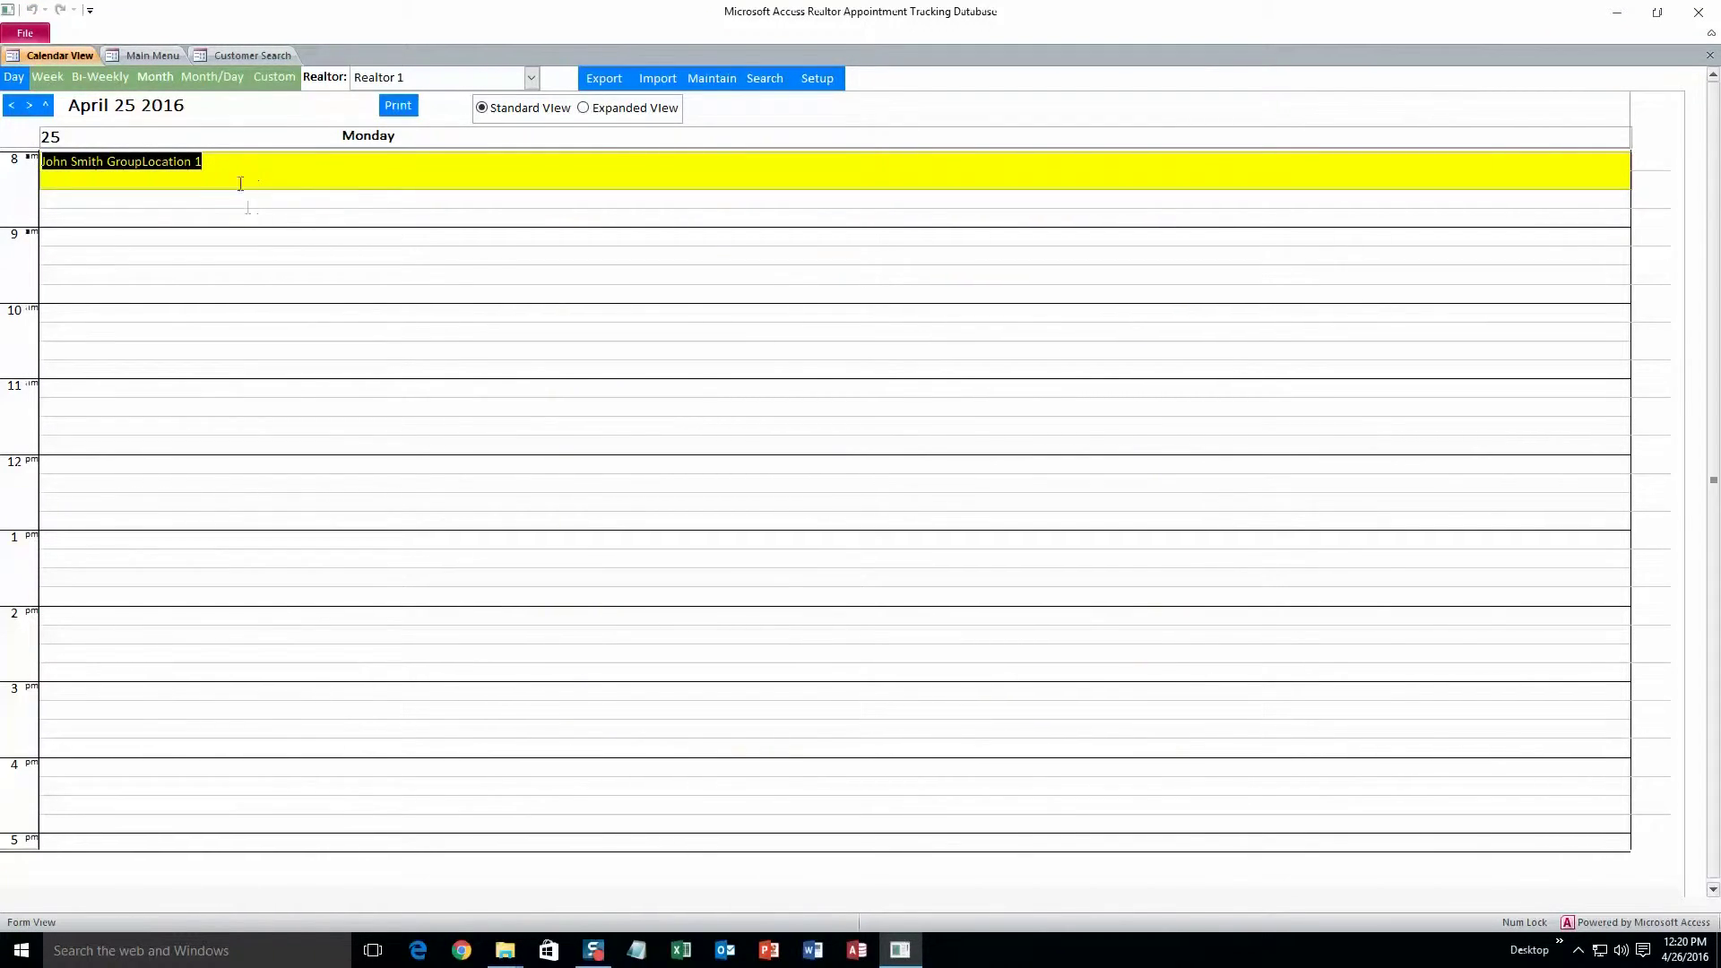
pyautogui.doubleClick(275, 172)
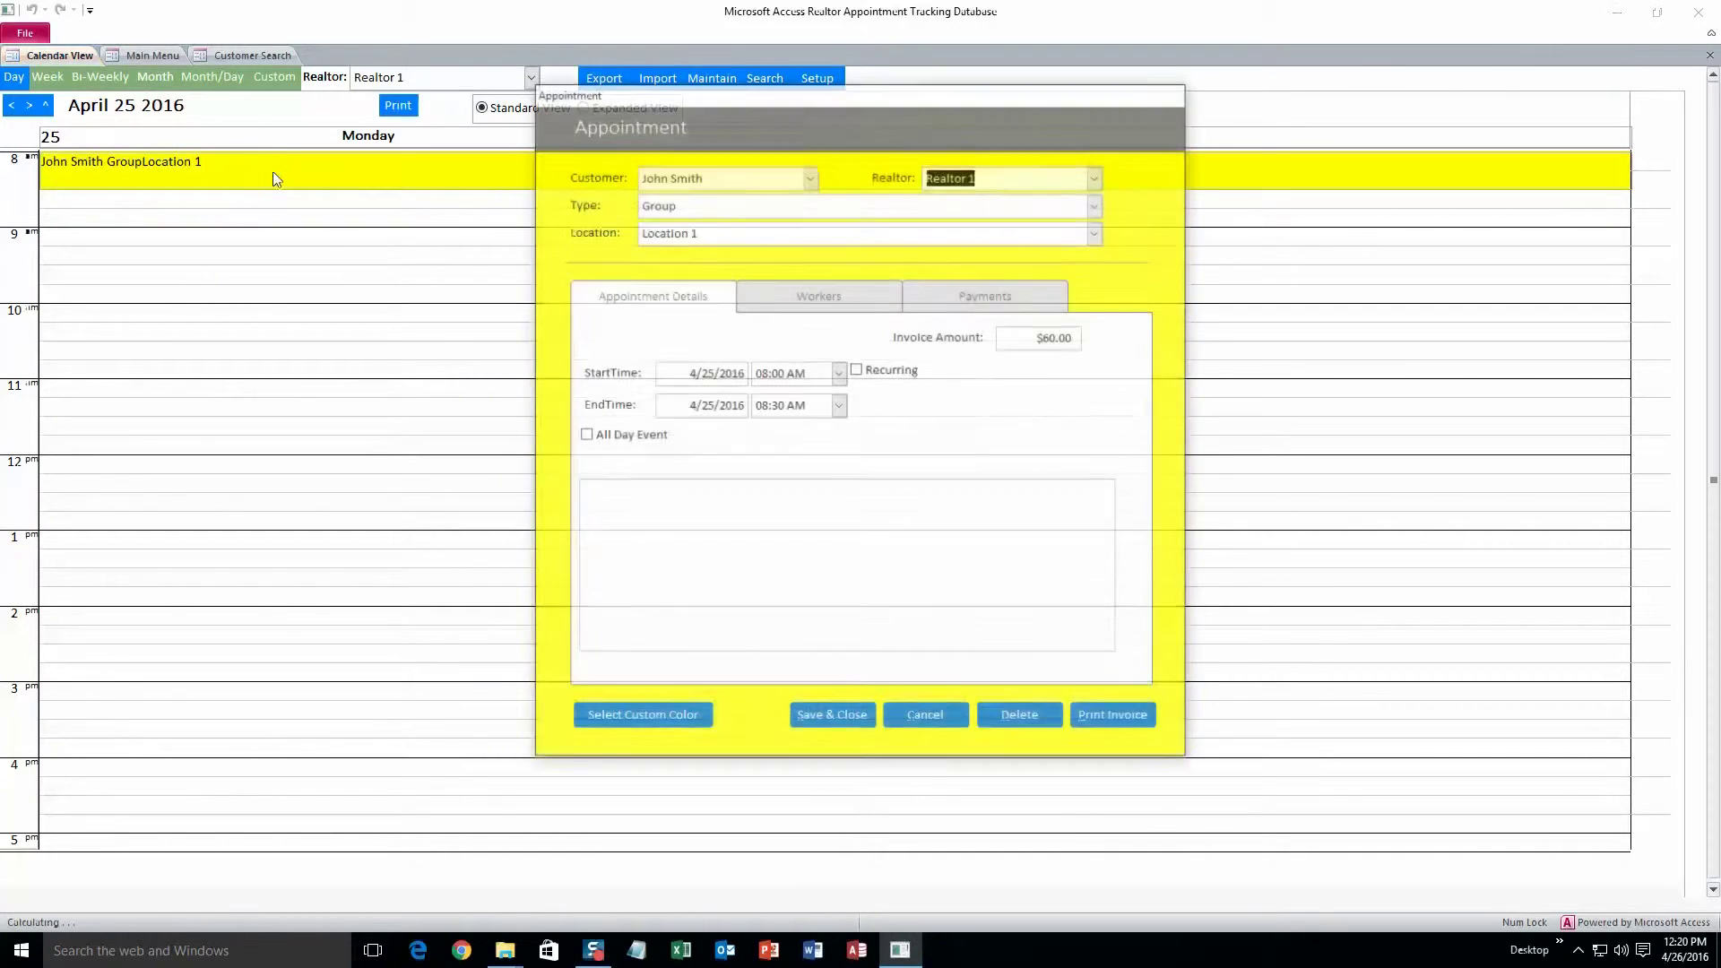
pyautogui.click(940, 718)
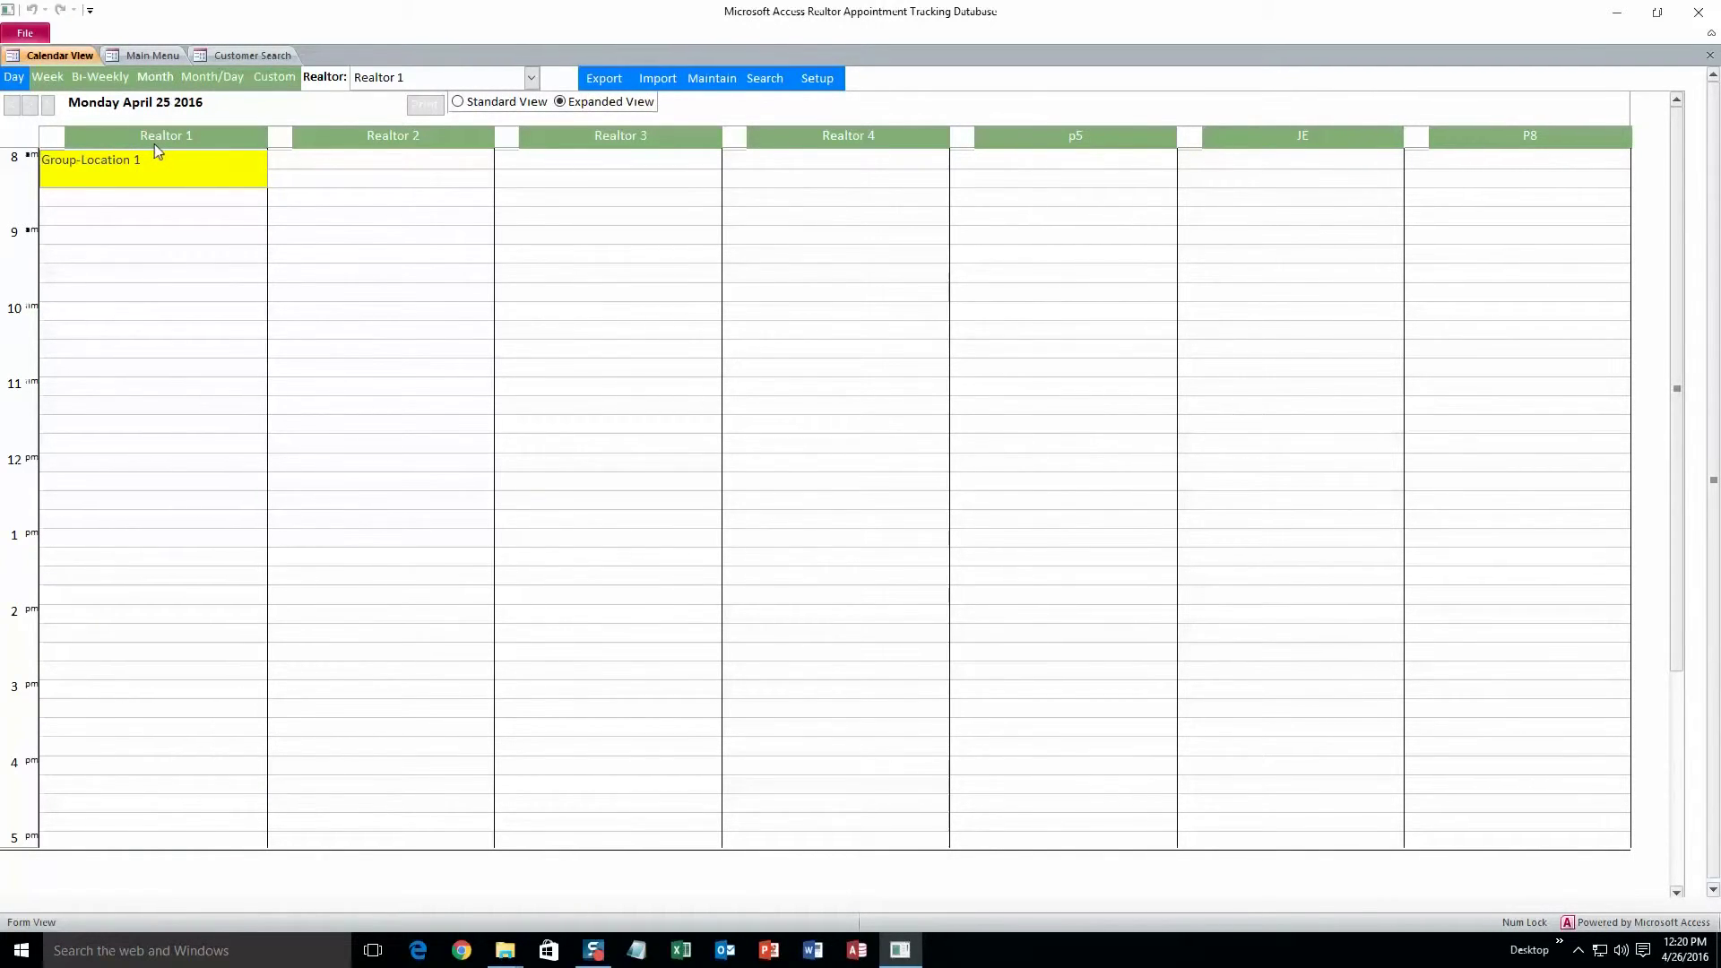
pyautogui.click(459, 102)
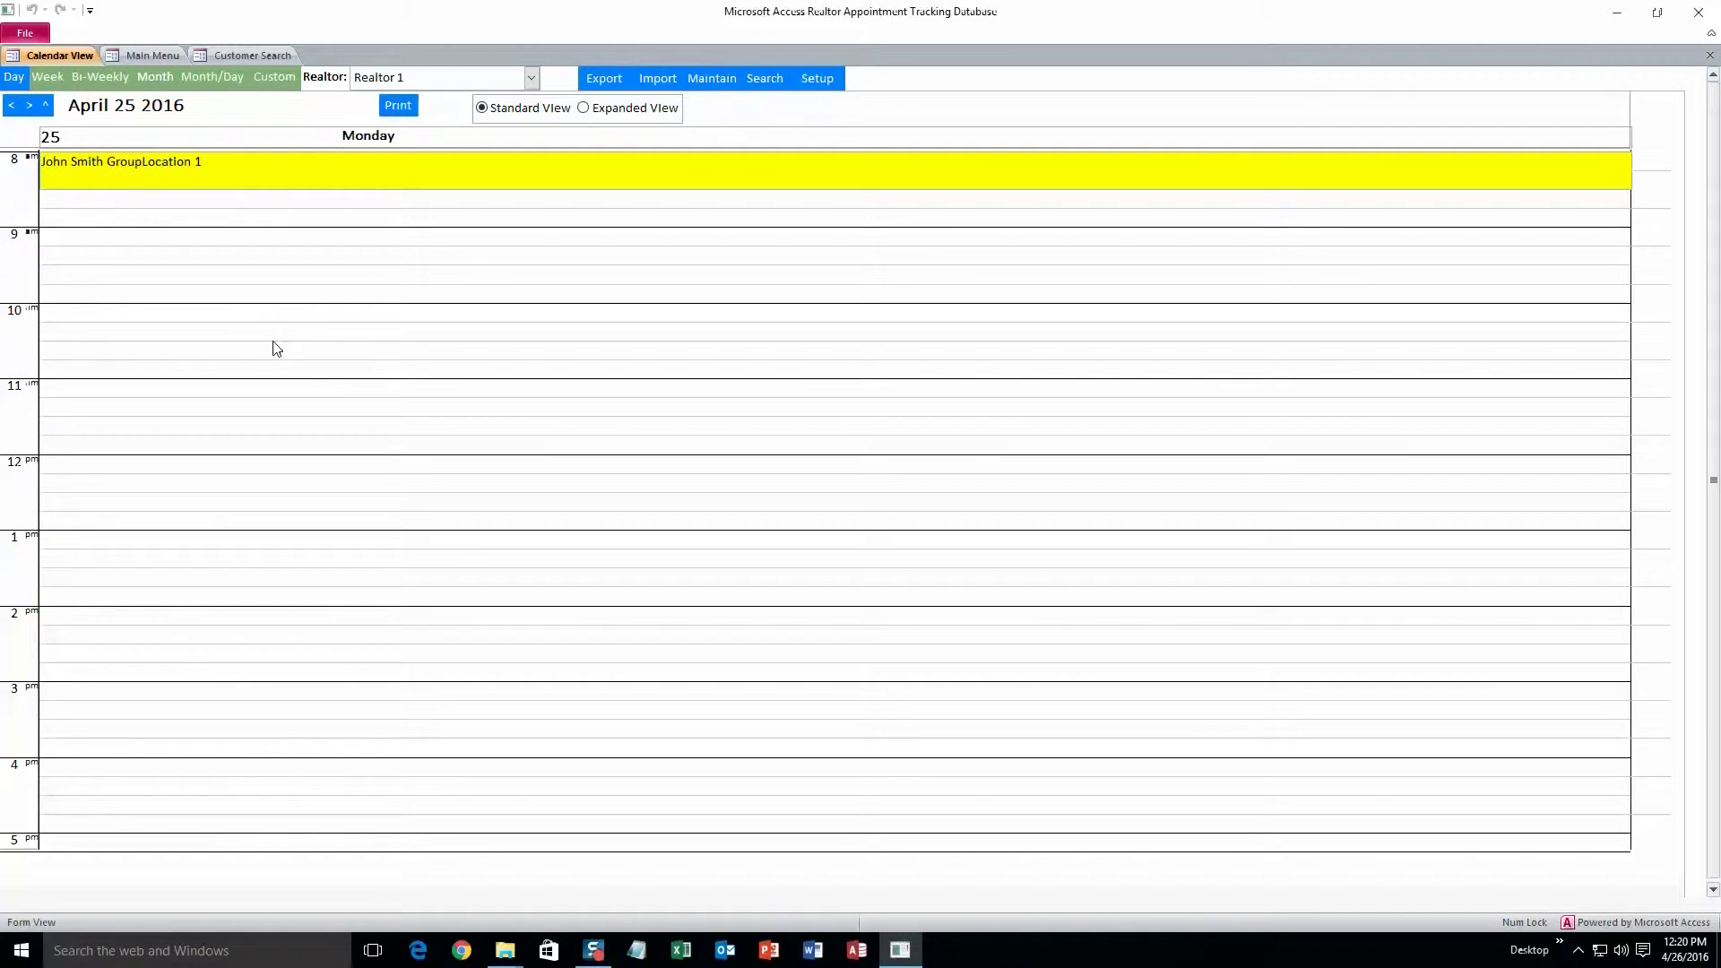
# Go from the main menu to the Realtors list in Maintenance Lookups
pyautogui.click(261, 57)
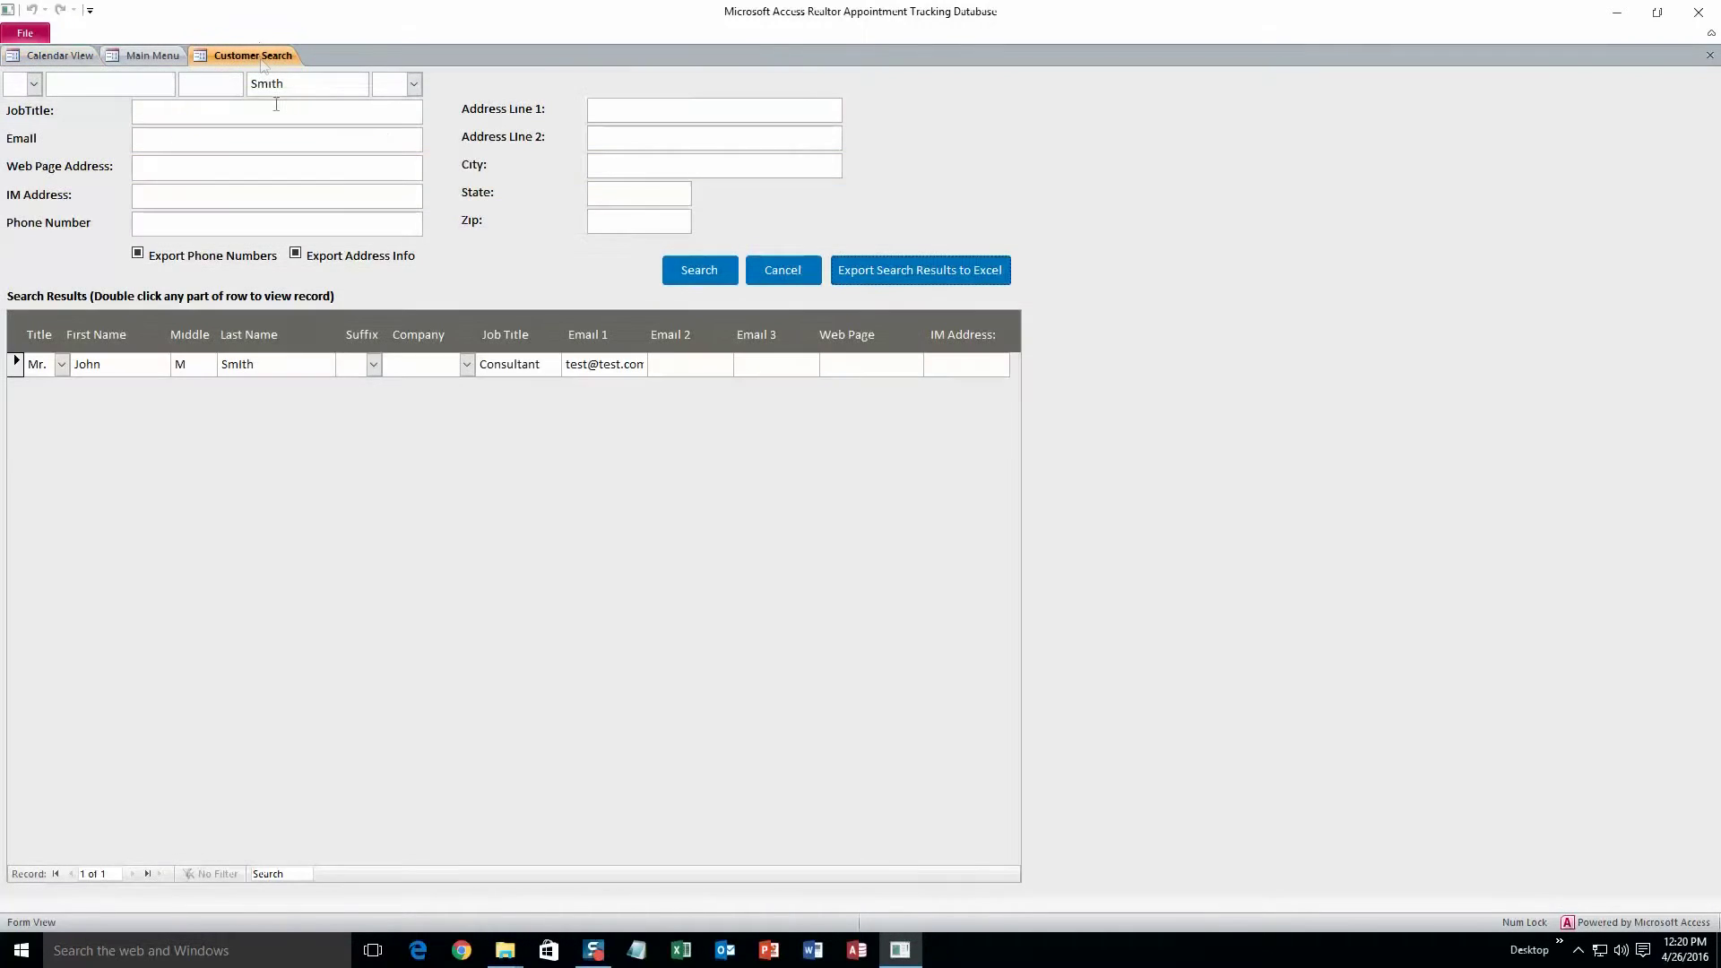
pyautogui.click(139, 55)
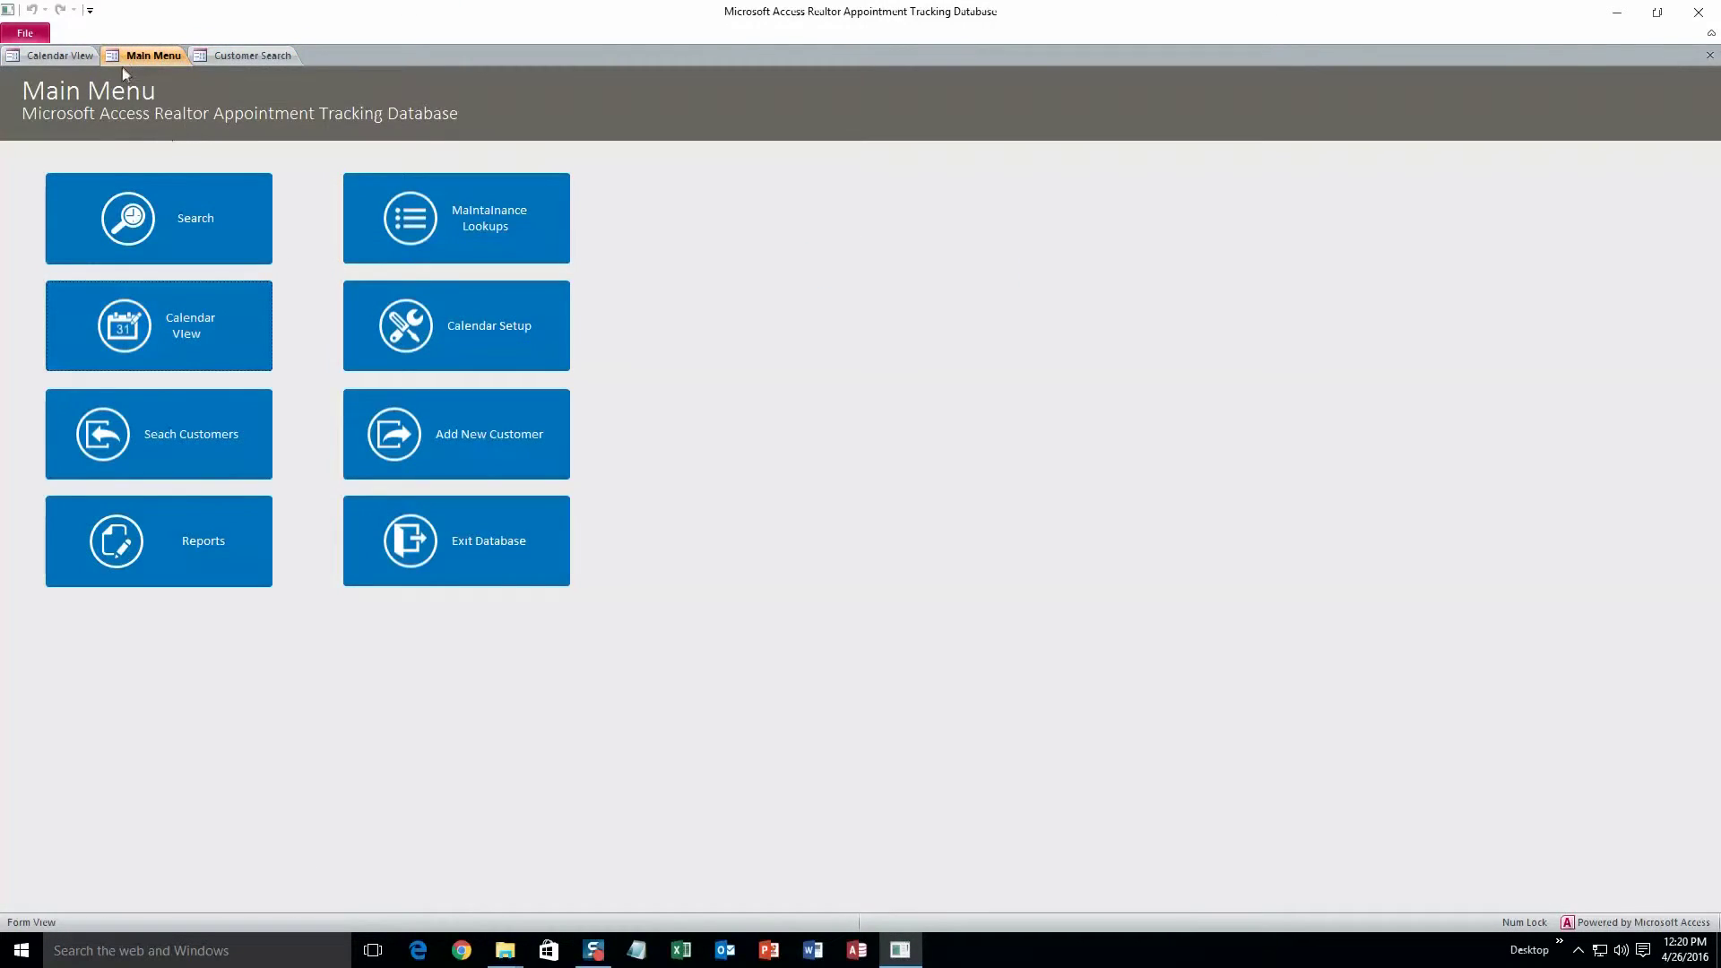
pyautogui.click(468, 228)
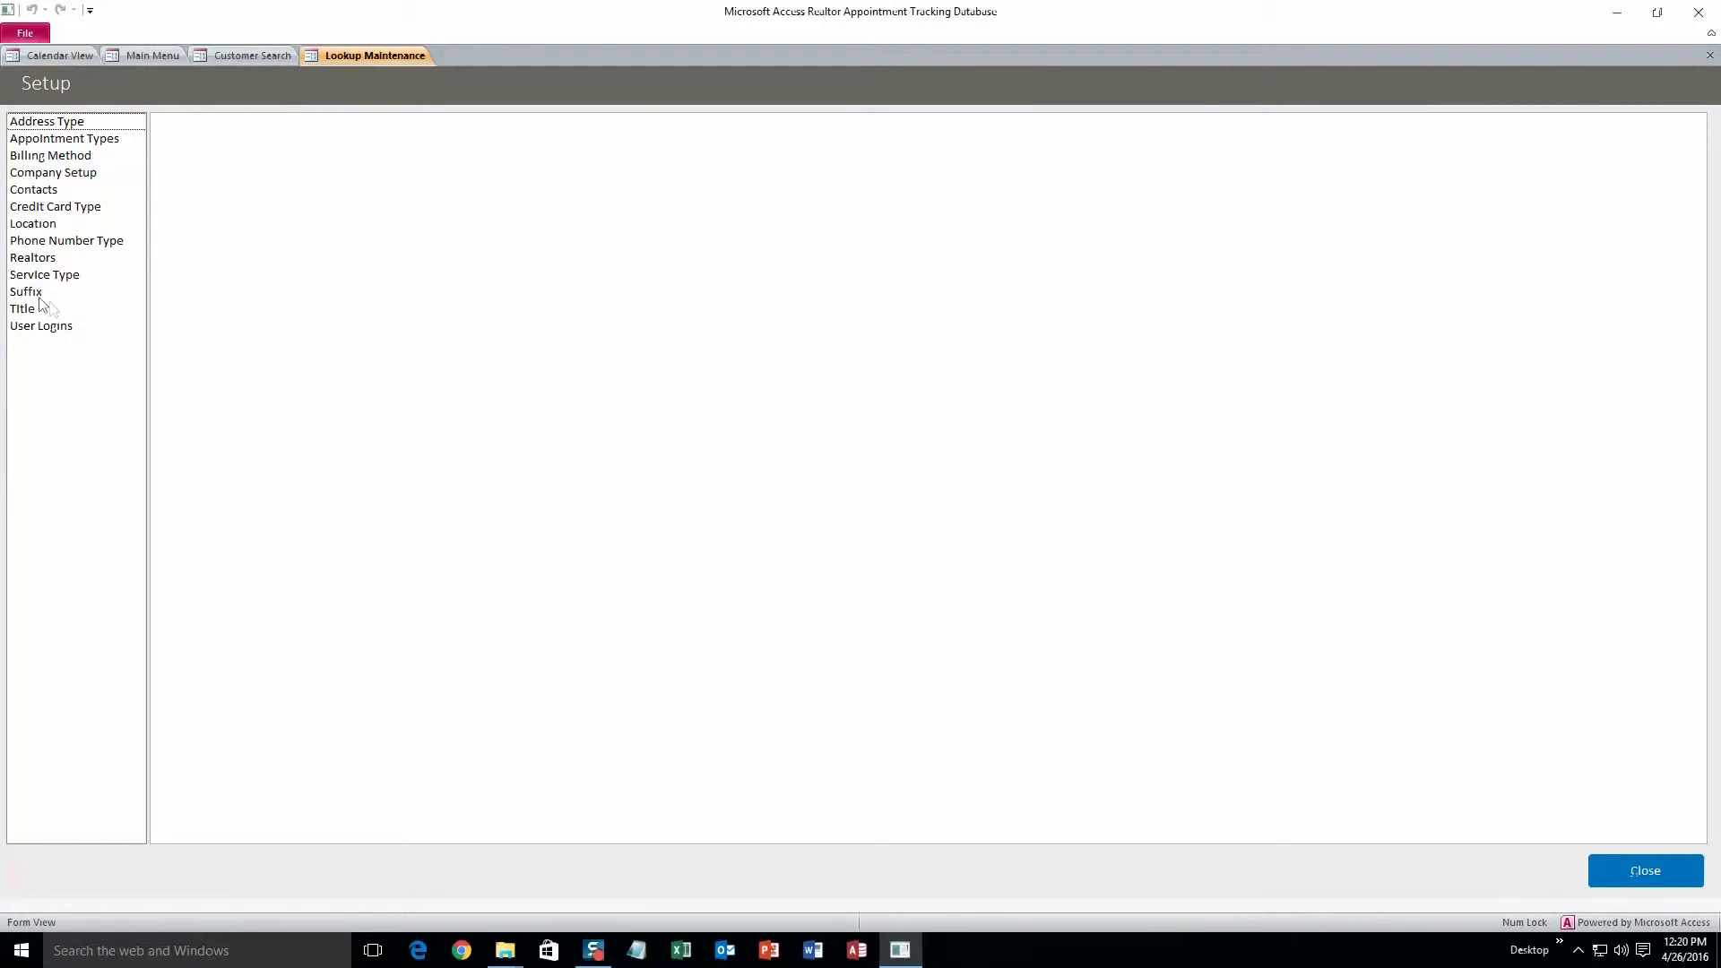
pyautogui.click(38, 260)
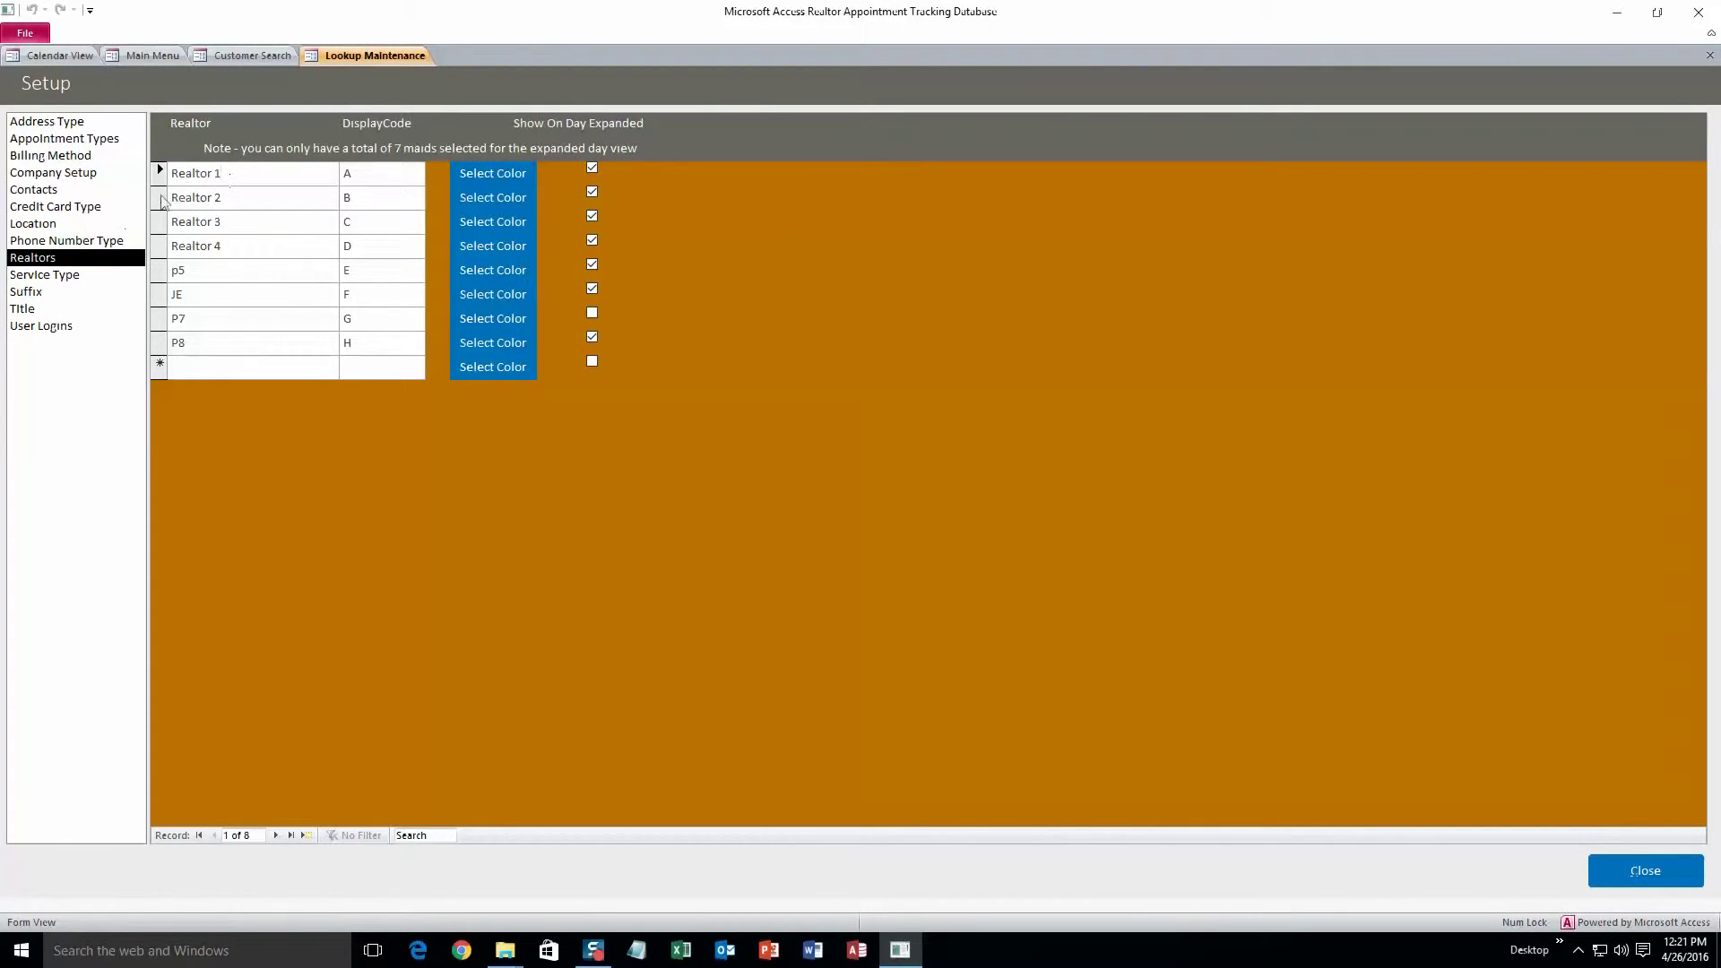
# Rename Realtor 1 to Jeff and add a new realtor named Jane
pyautogui.click(184, 174)
pyautogui.press('BackSpace')
pyautogui.press('BackSpace')
pyautogui.press('BackSpace')
pyautogui.press('BackSpace')
pyautogui.press('BackSpace')
pyautogui.press('BackSpace')
pyautogui.press('BackSpace')
pyautogui.write('Jeff')
pyautogui.click(191, 366)
pyautogui.write('Jane')
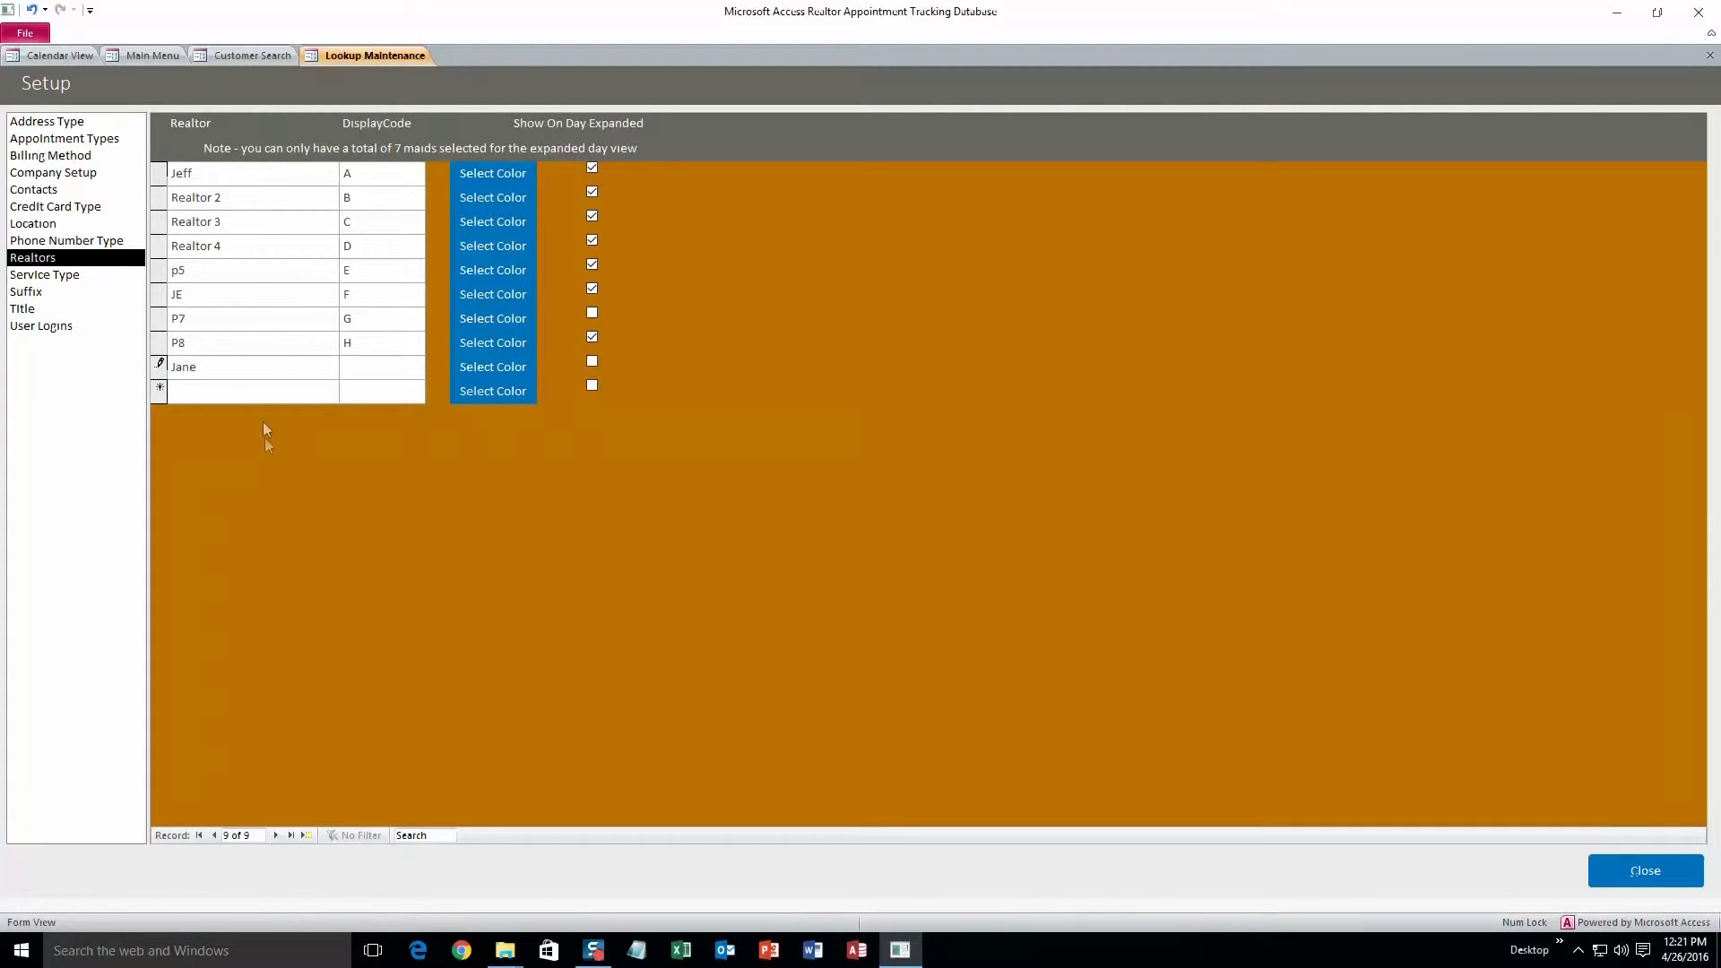
pyautogui.click(259, 391)
# Browse the Appointment Types, Contacts and Phone Number Types lookups, then close Lookup Maintenance
pyautogui.click(74, 139)
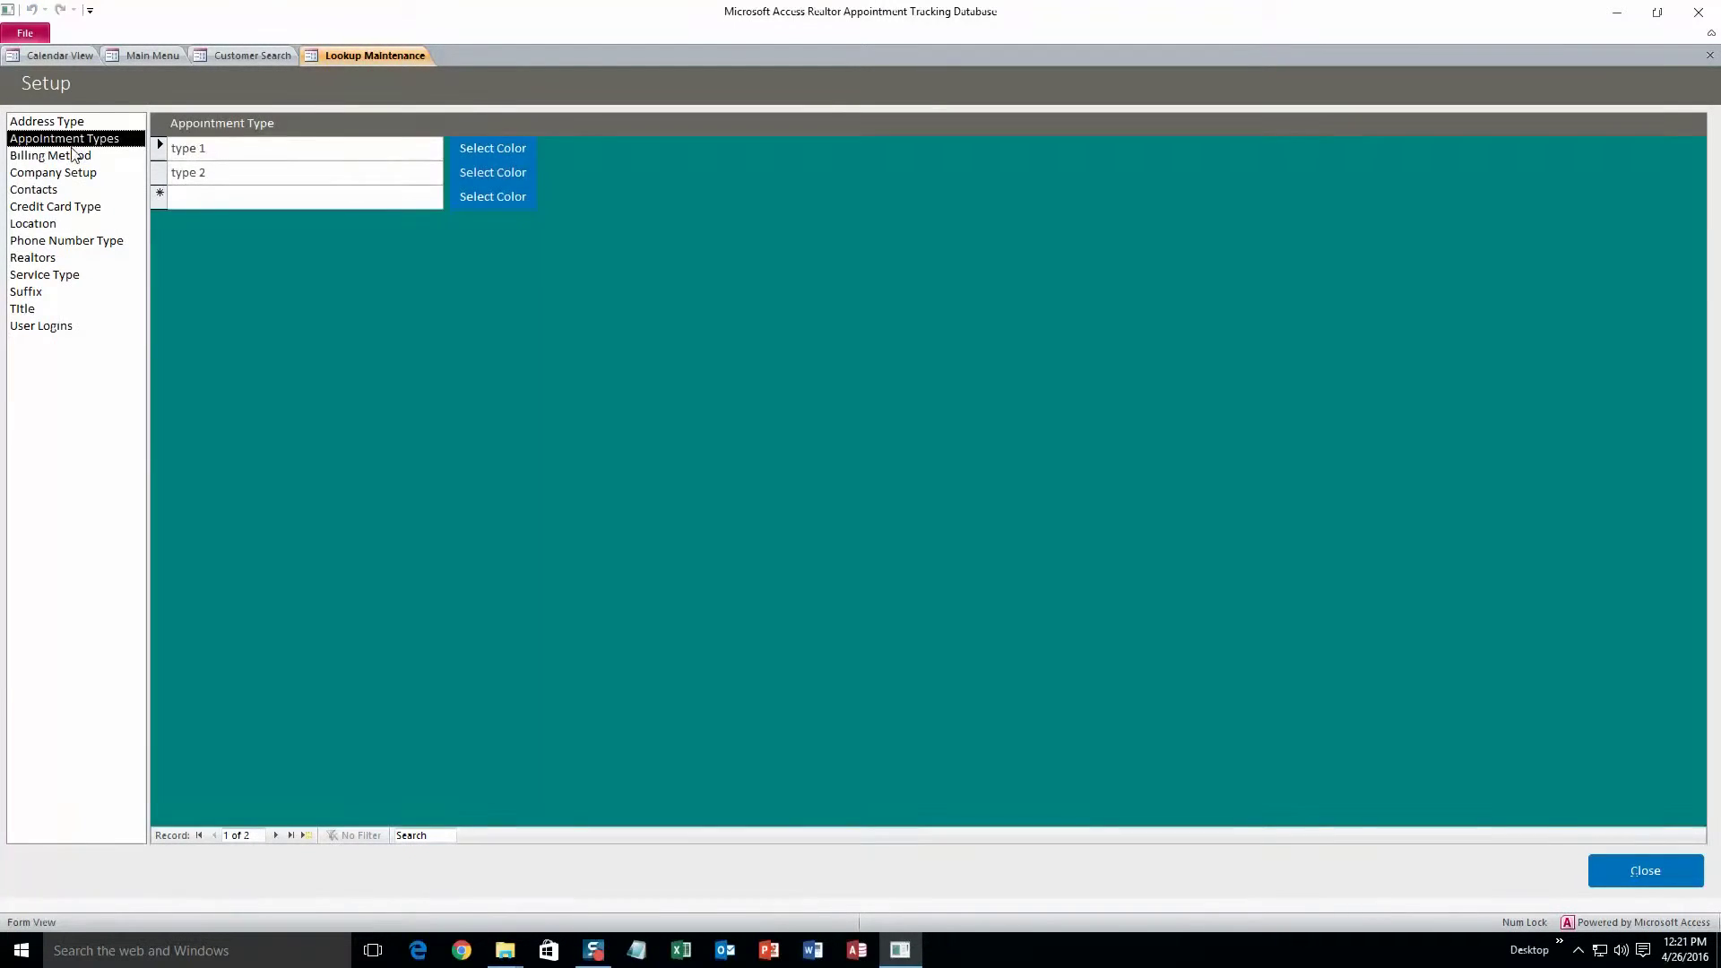
pyautogui.click(75, 156)
pyautogui.click(57, 190)
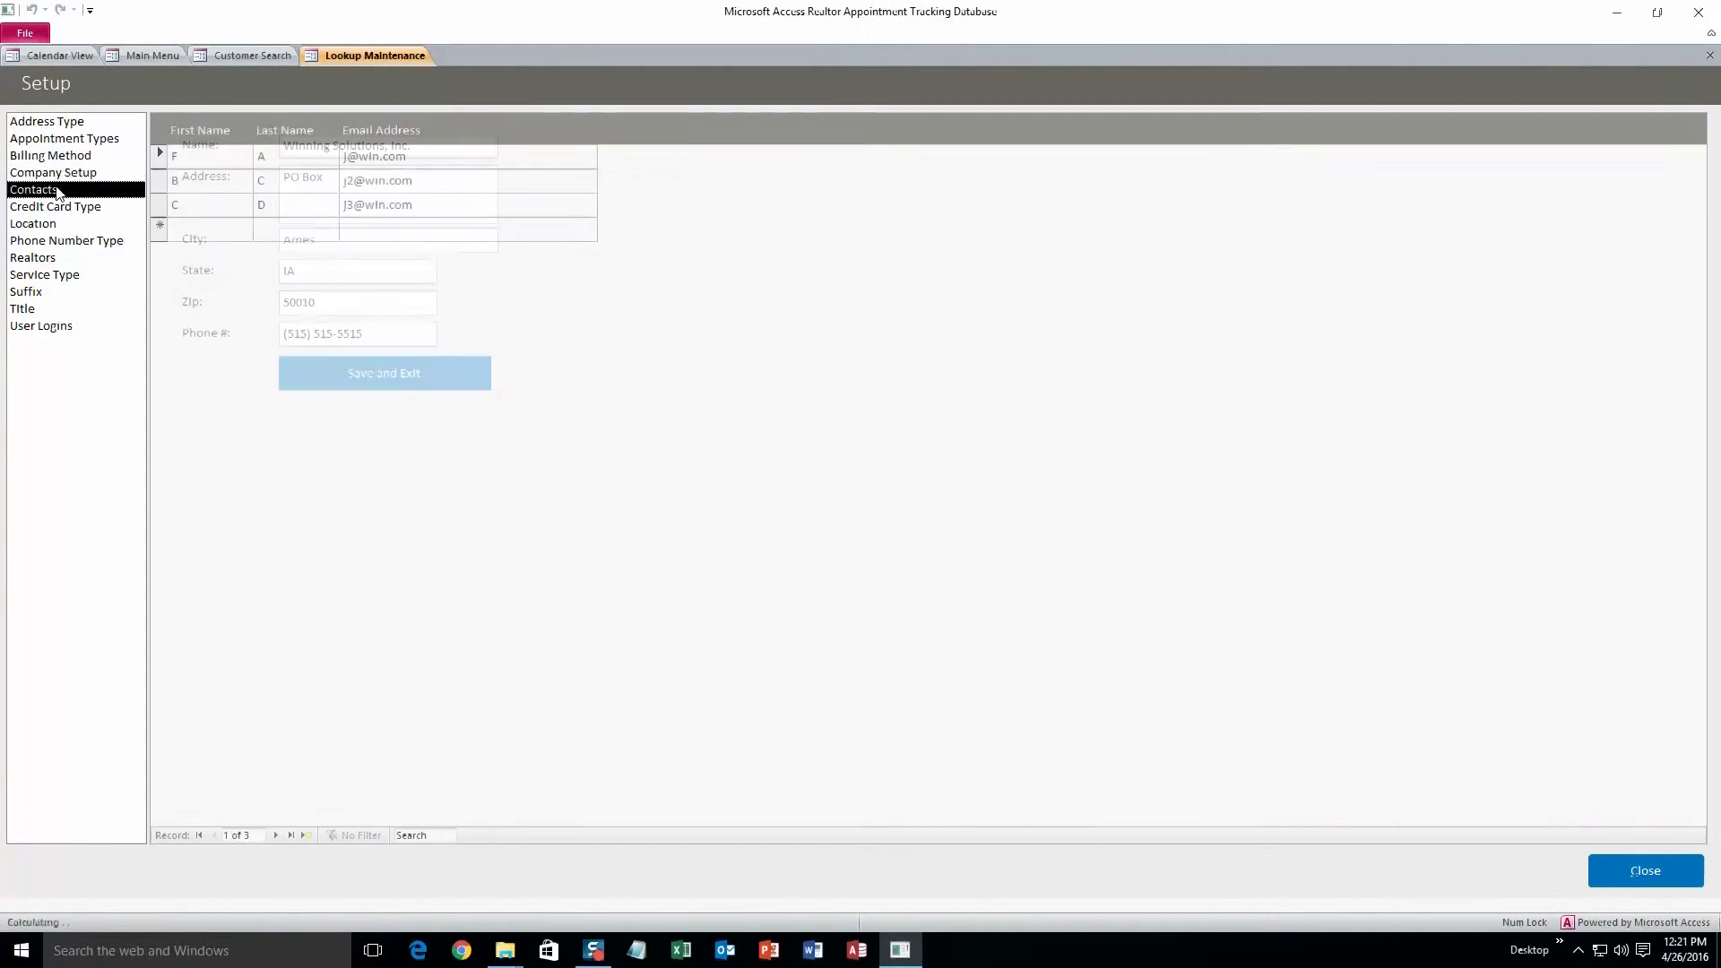
pyautogui.click(50, 224)
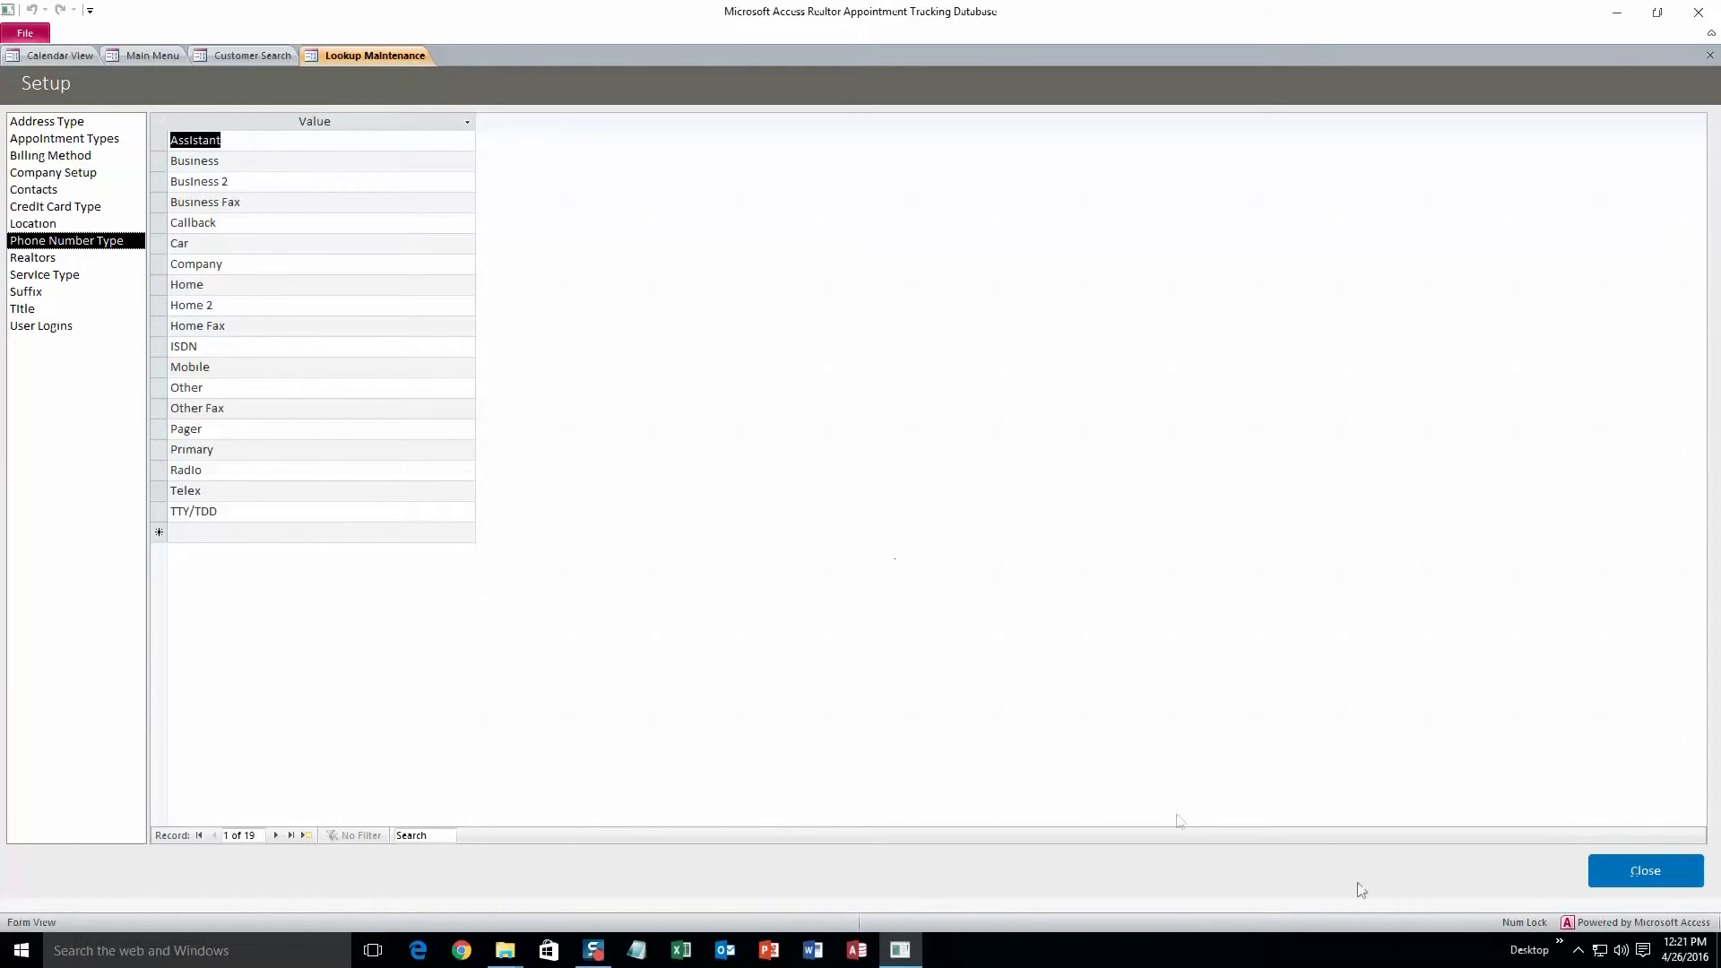
pyautogui.click(1620, 868)
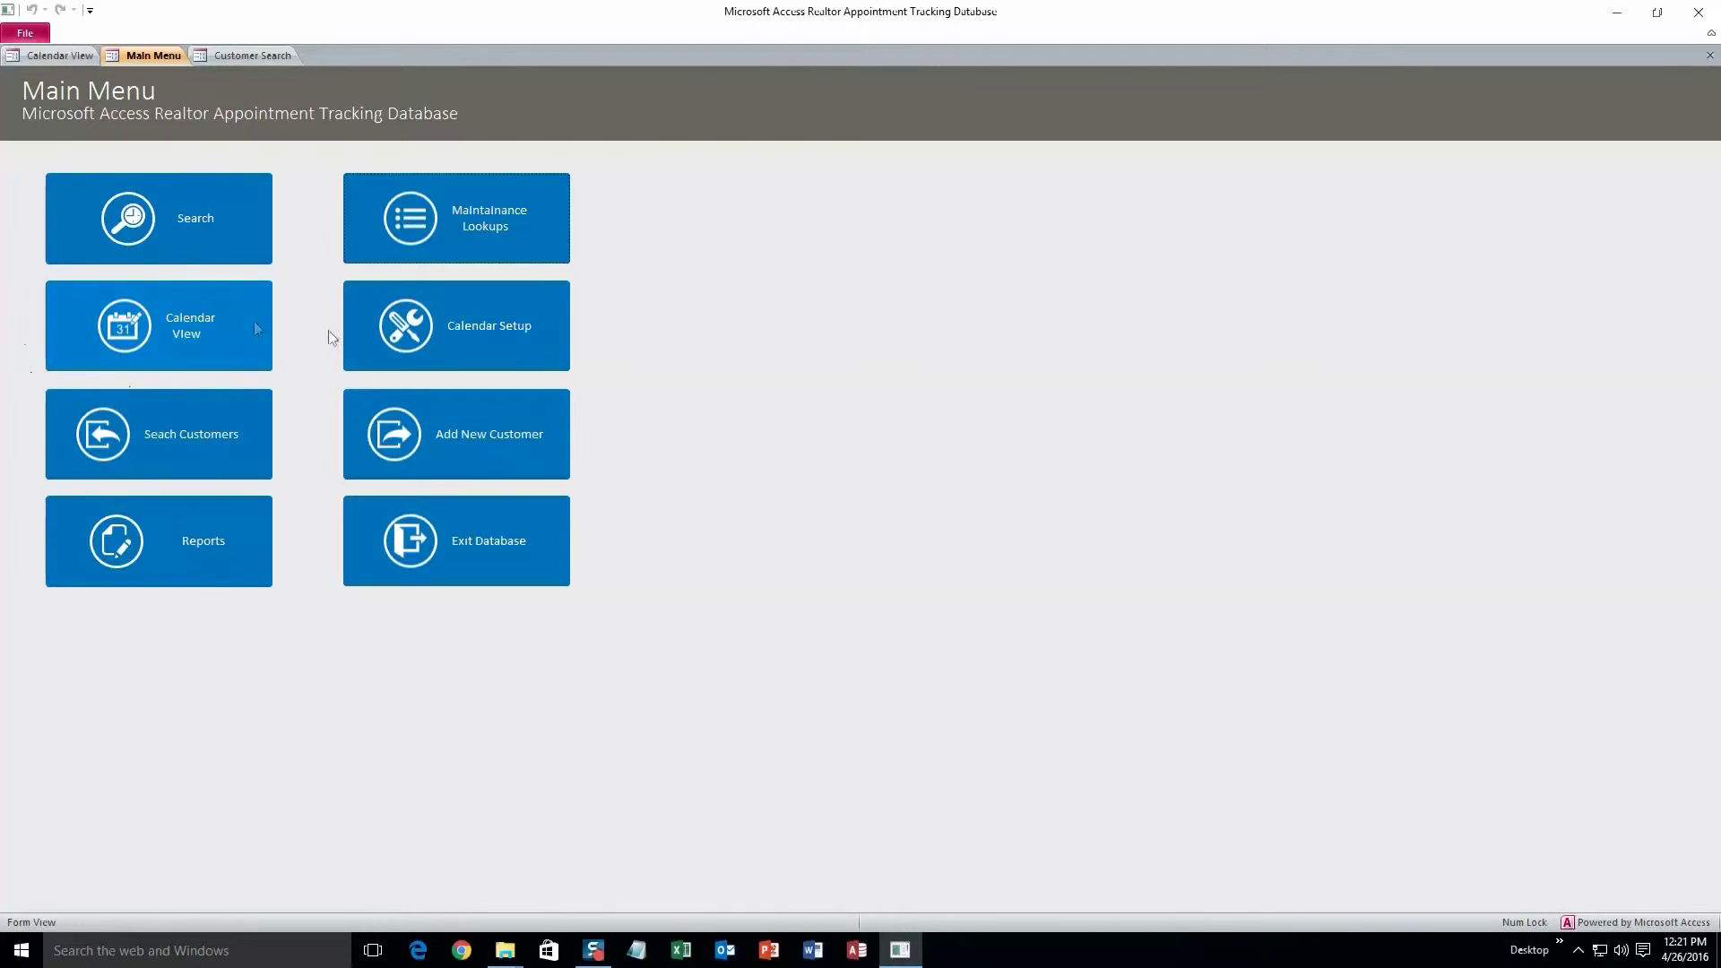
pyautogui.click(355, 357)
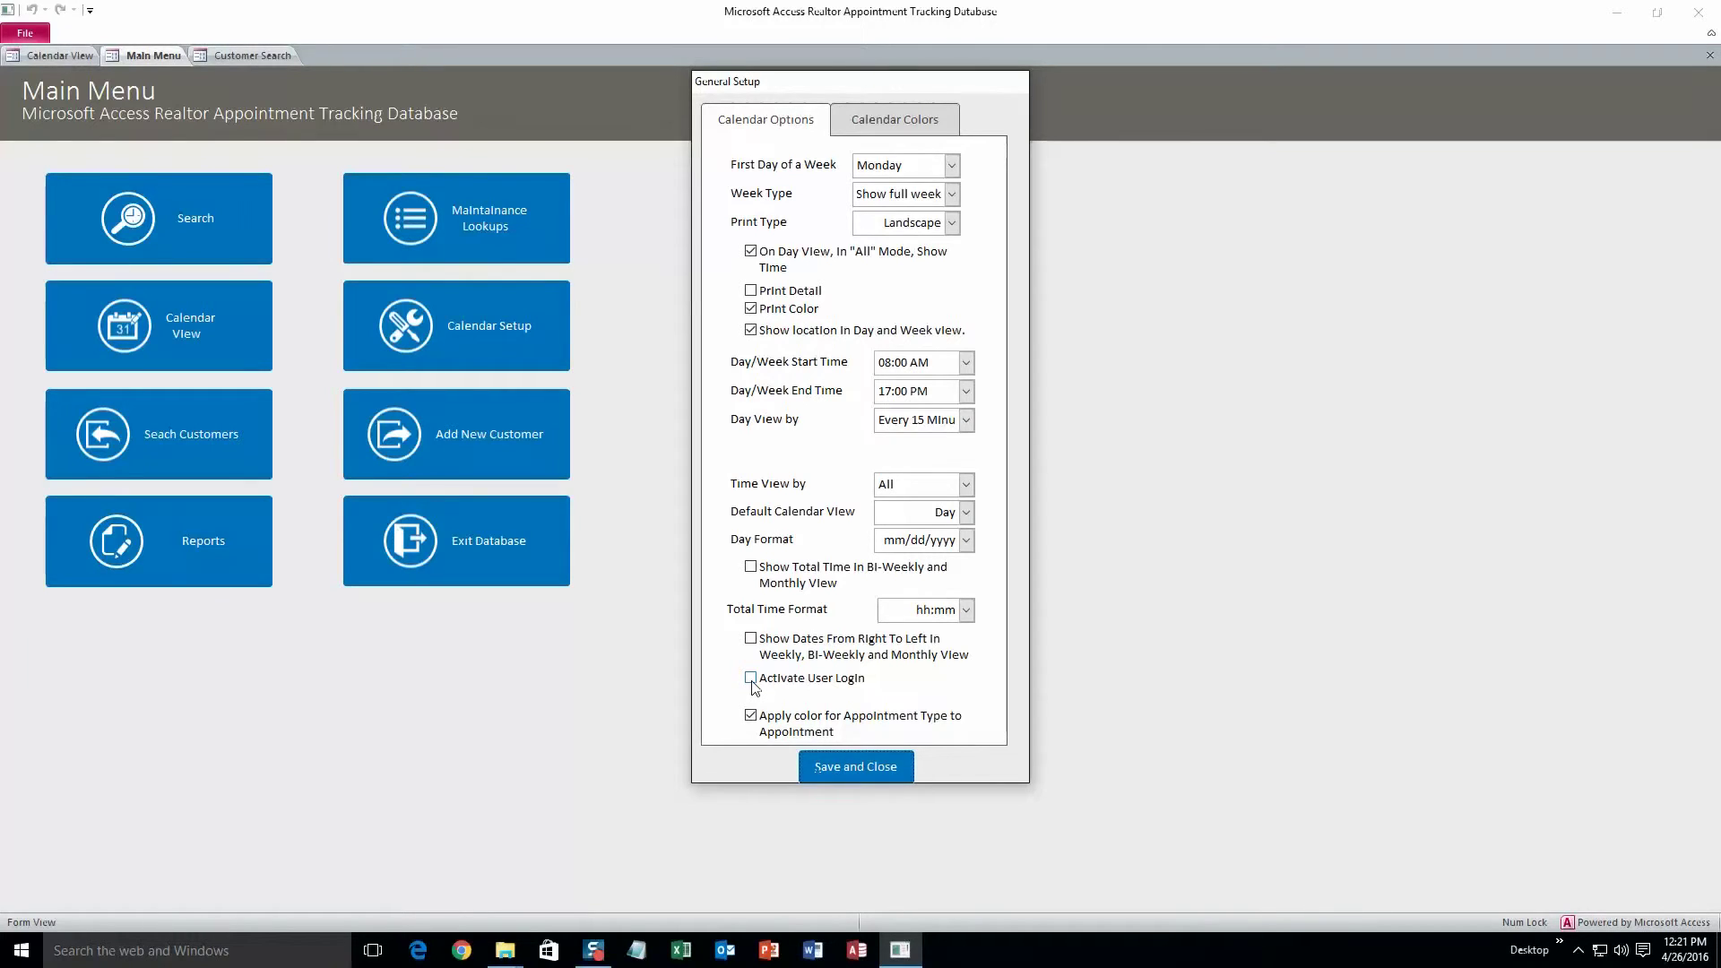
# Tick Activate User Login in the calendar General Setup and save it
pyautogui.click(751, 679)
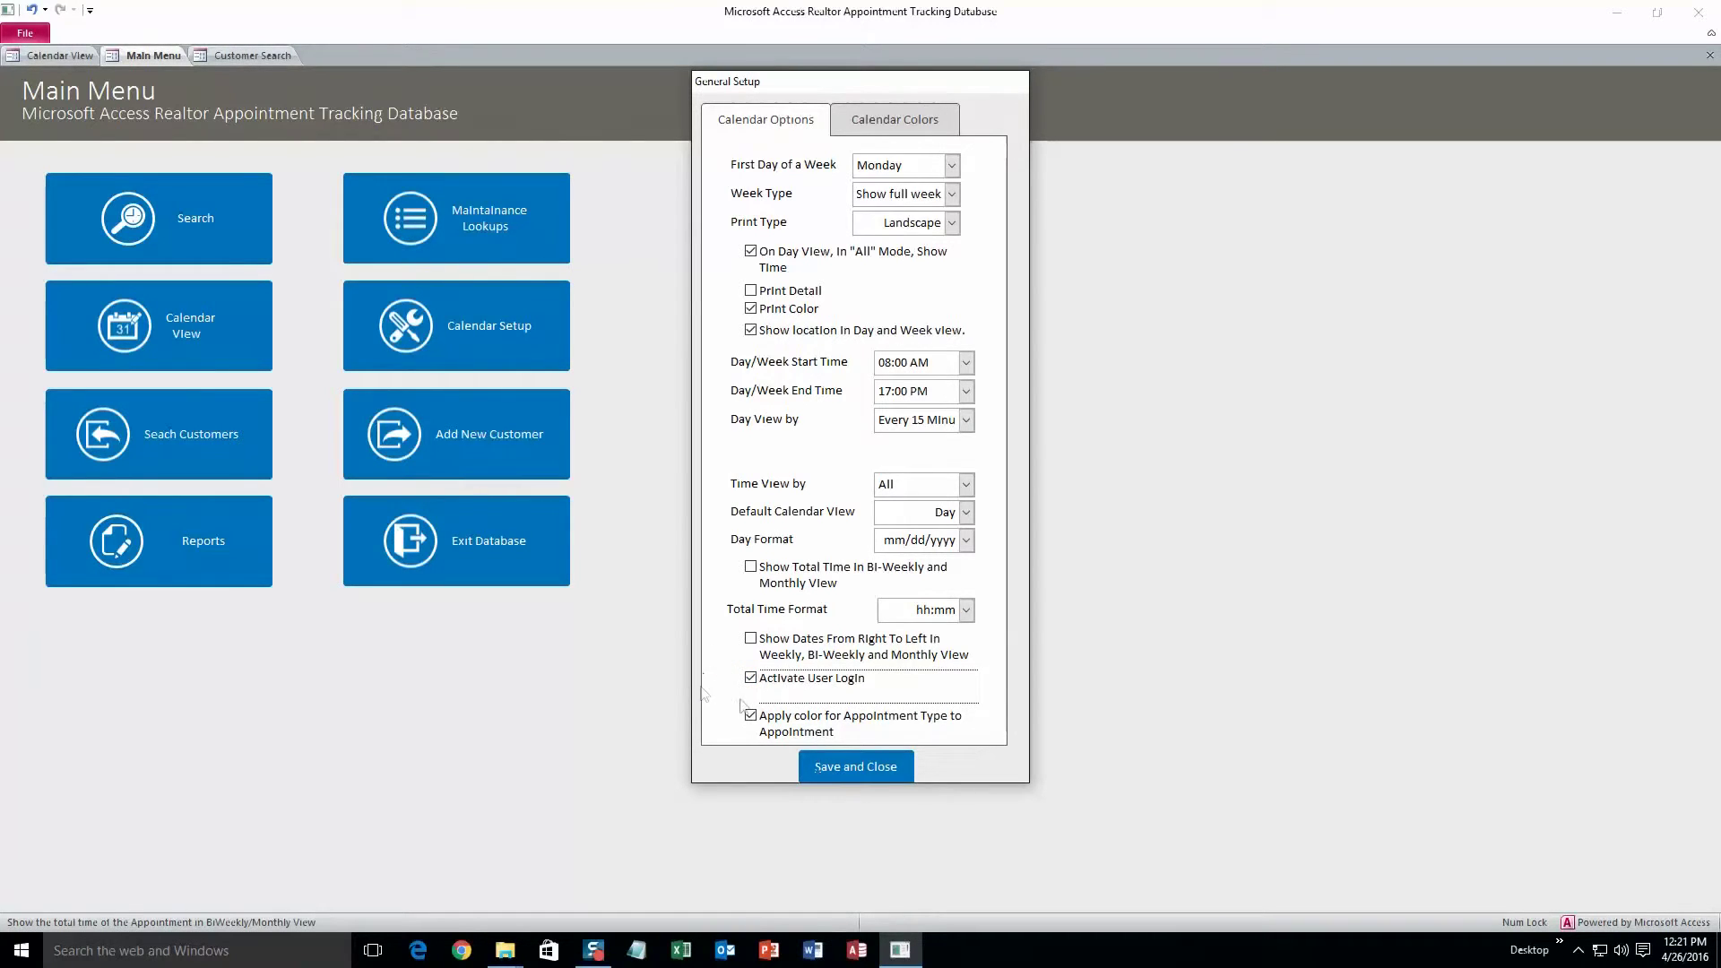
pyautogui.click(841, 765)
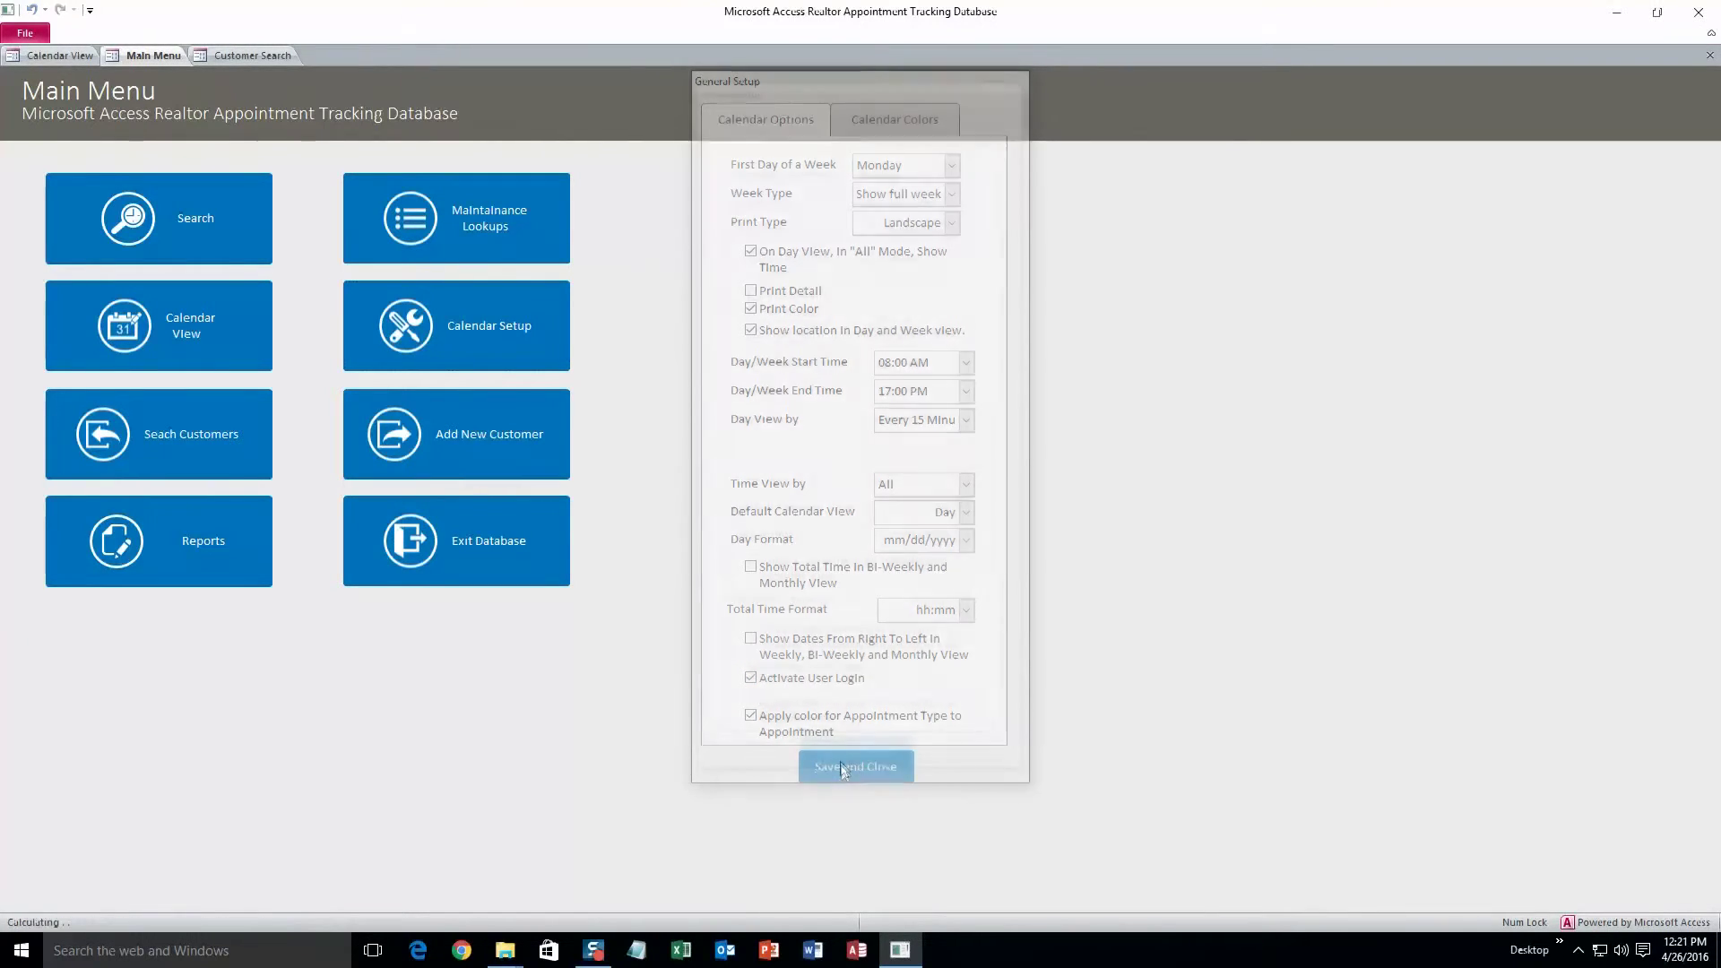
pyautogui.click(473, 225)
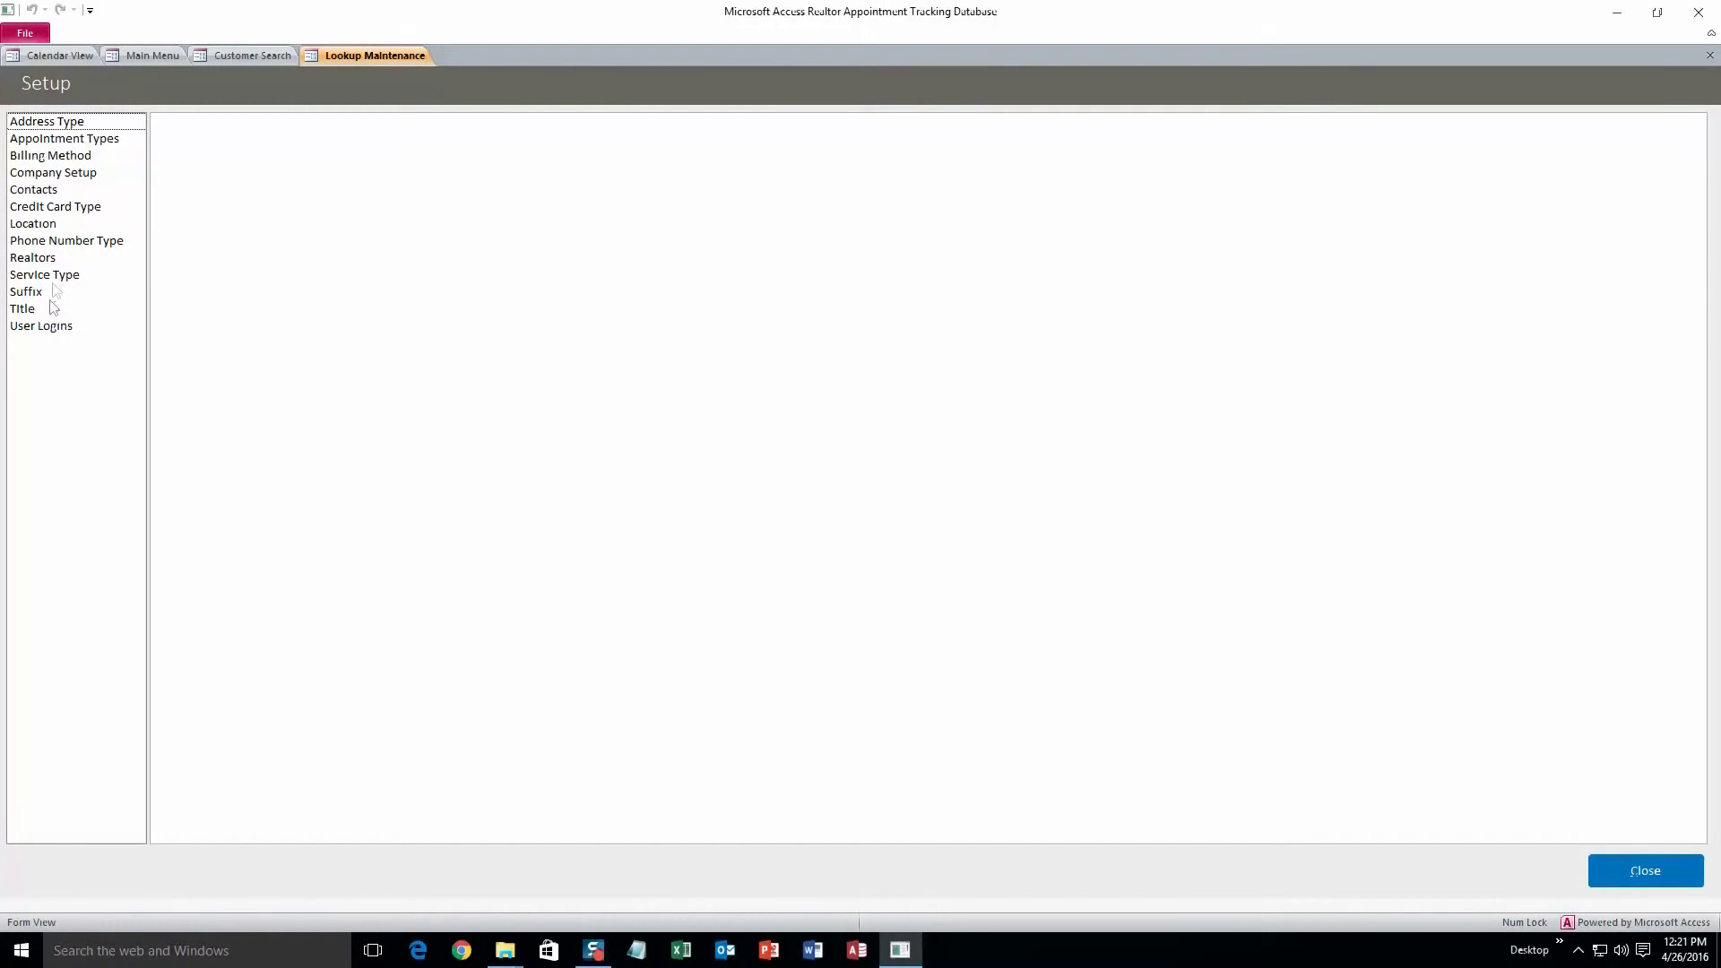
# Review the User Logins list, then close Lookup Maintenance to the Main Menu
pyautogui.click(51, 330)
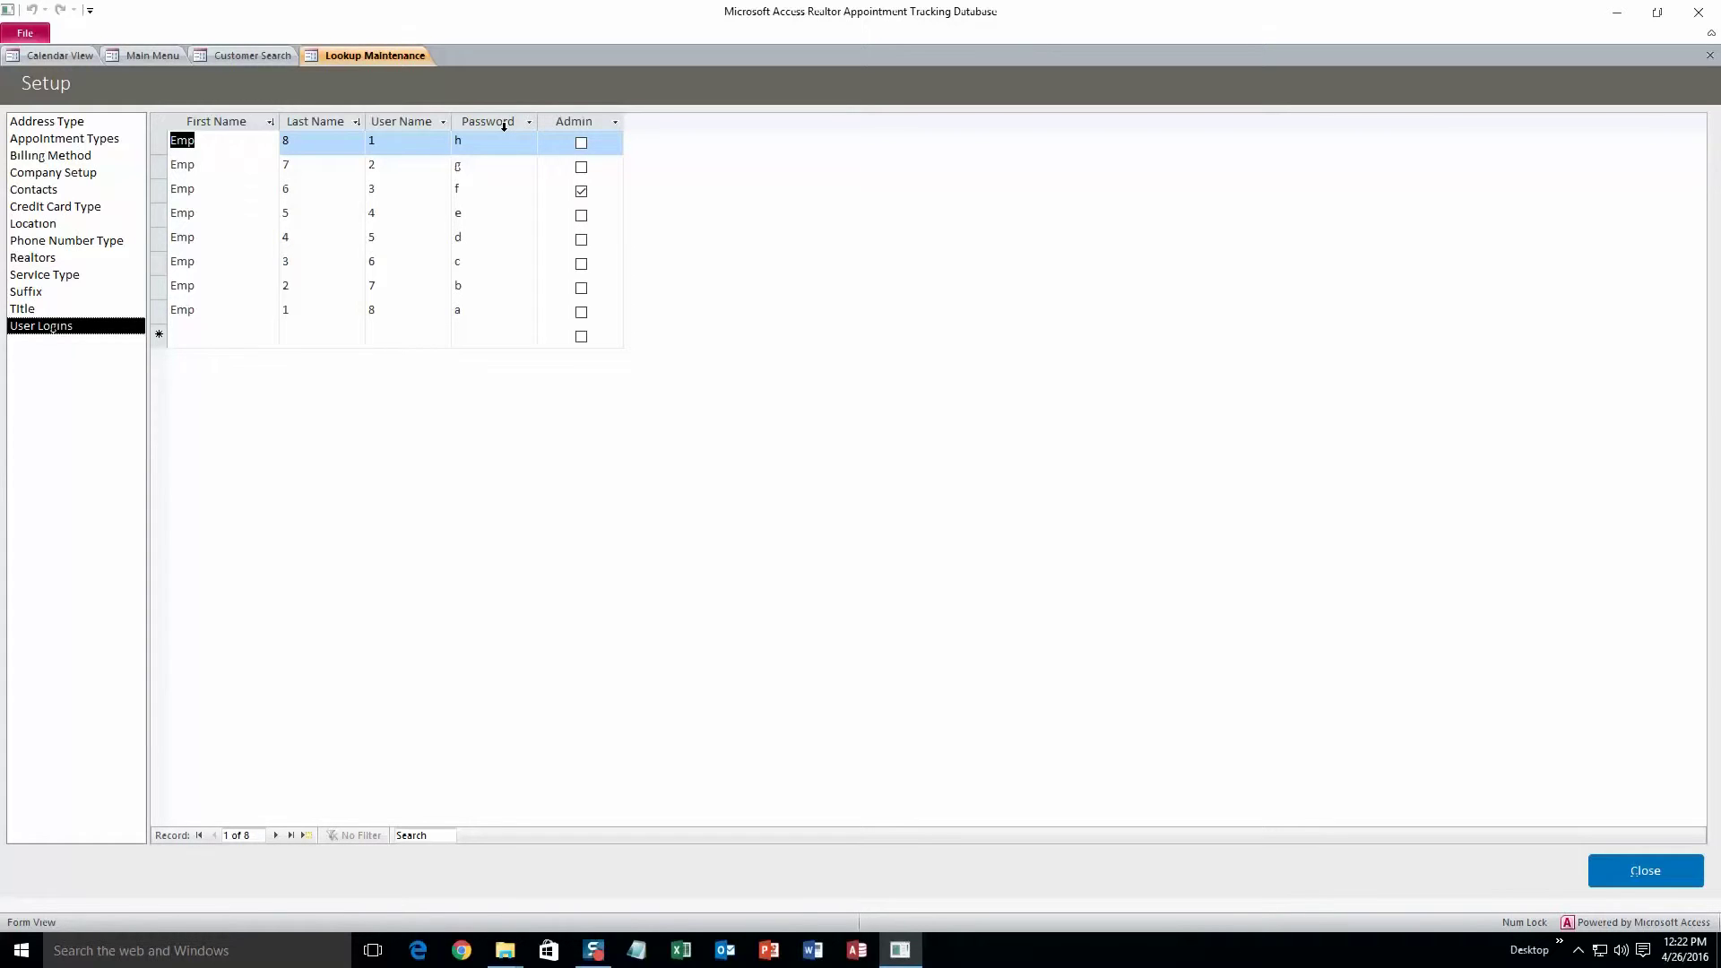
pyautogui.click(1675, 877)
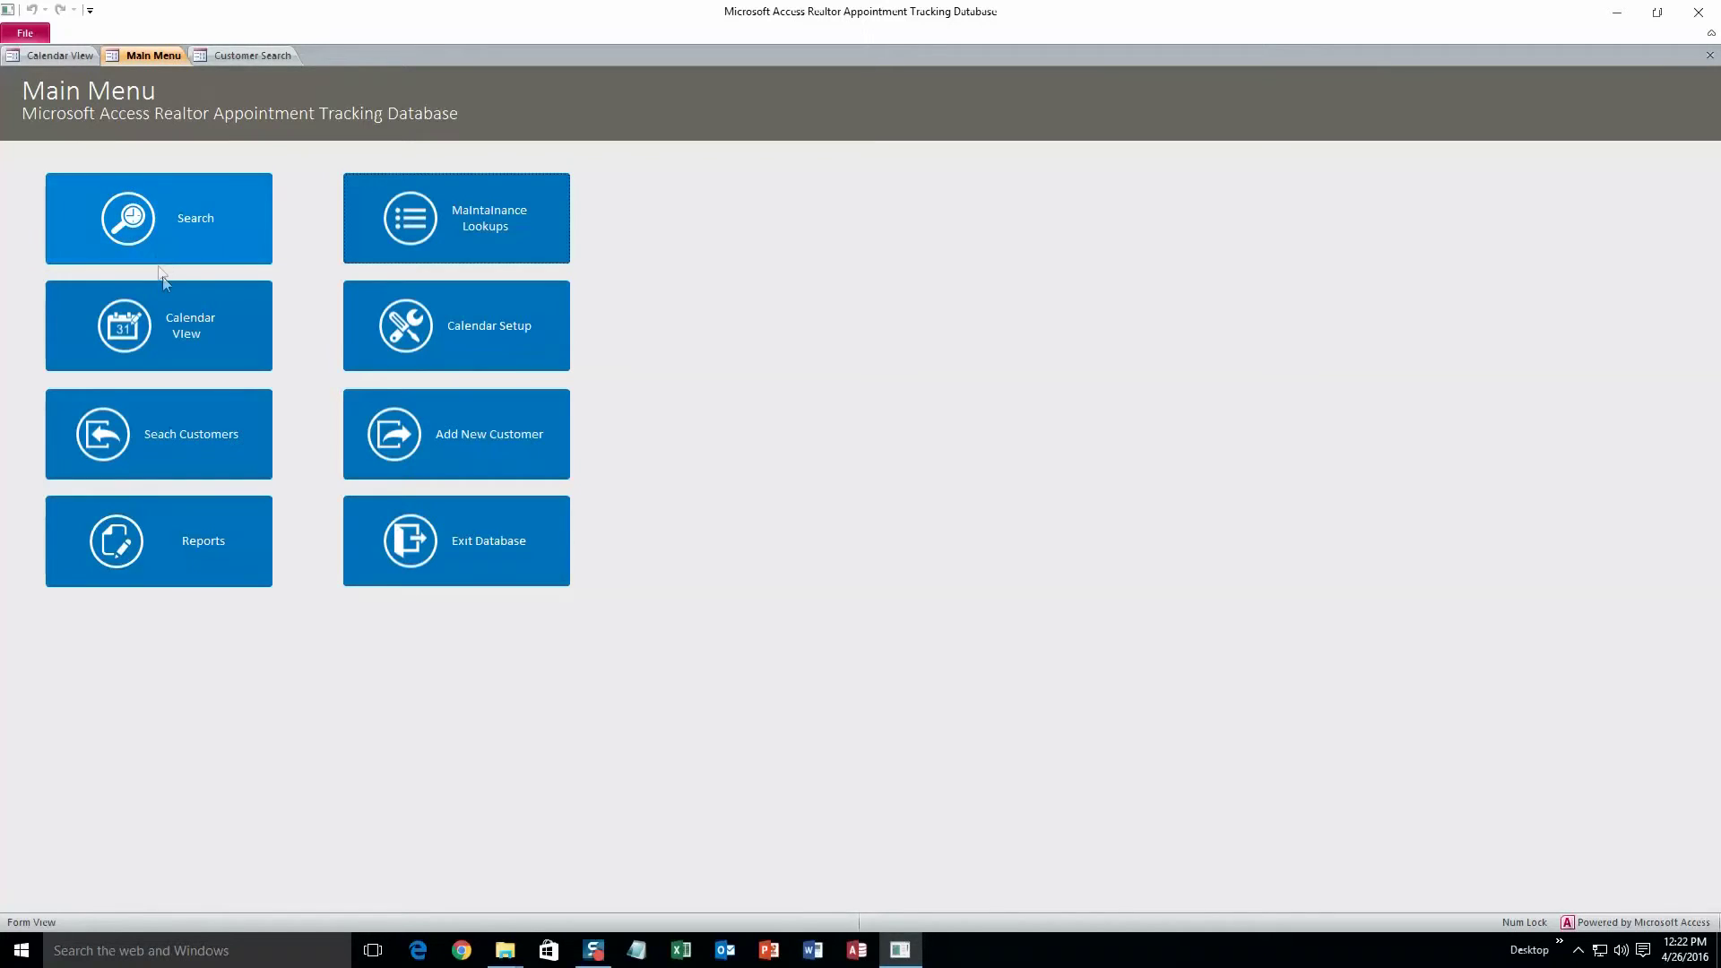
# Run a calendar search and open John Smith's 4/25/2016 Group appointment in the calendar
pyautogui.click(213, 240)
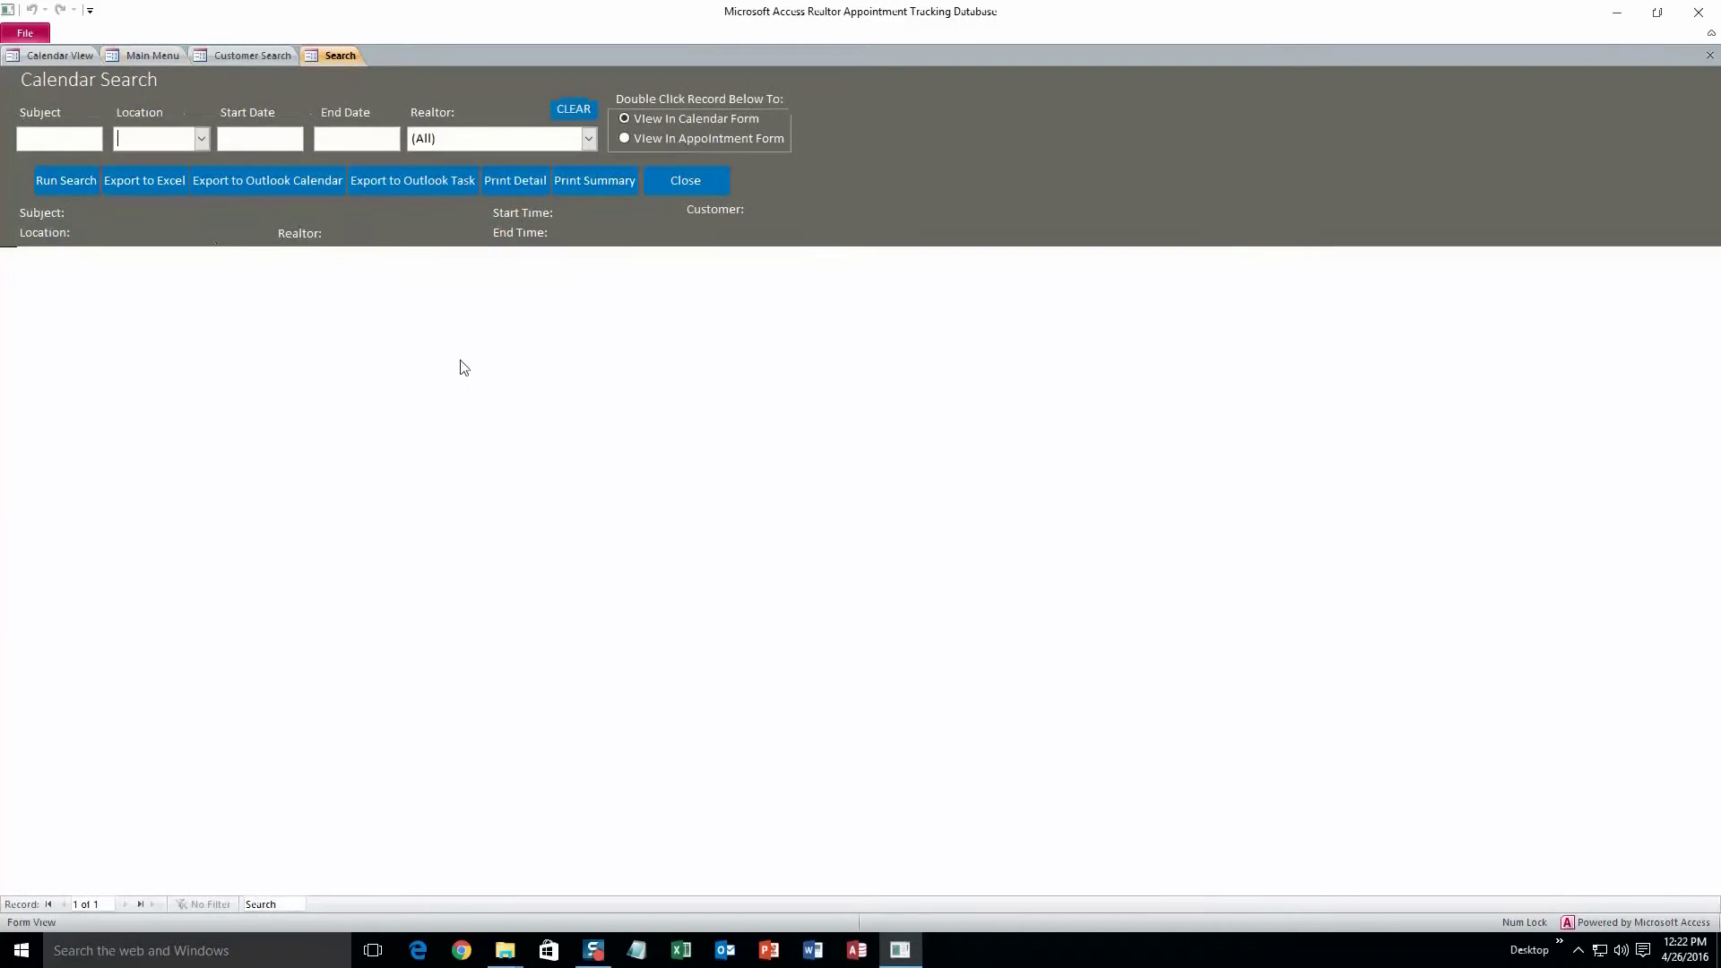
pyautogui.click(89, 187)
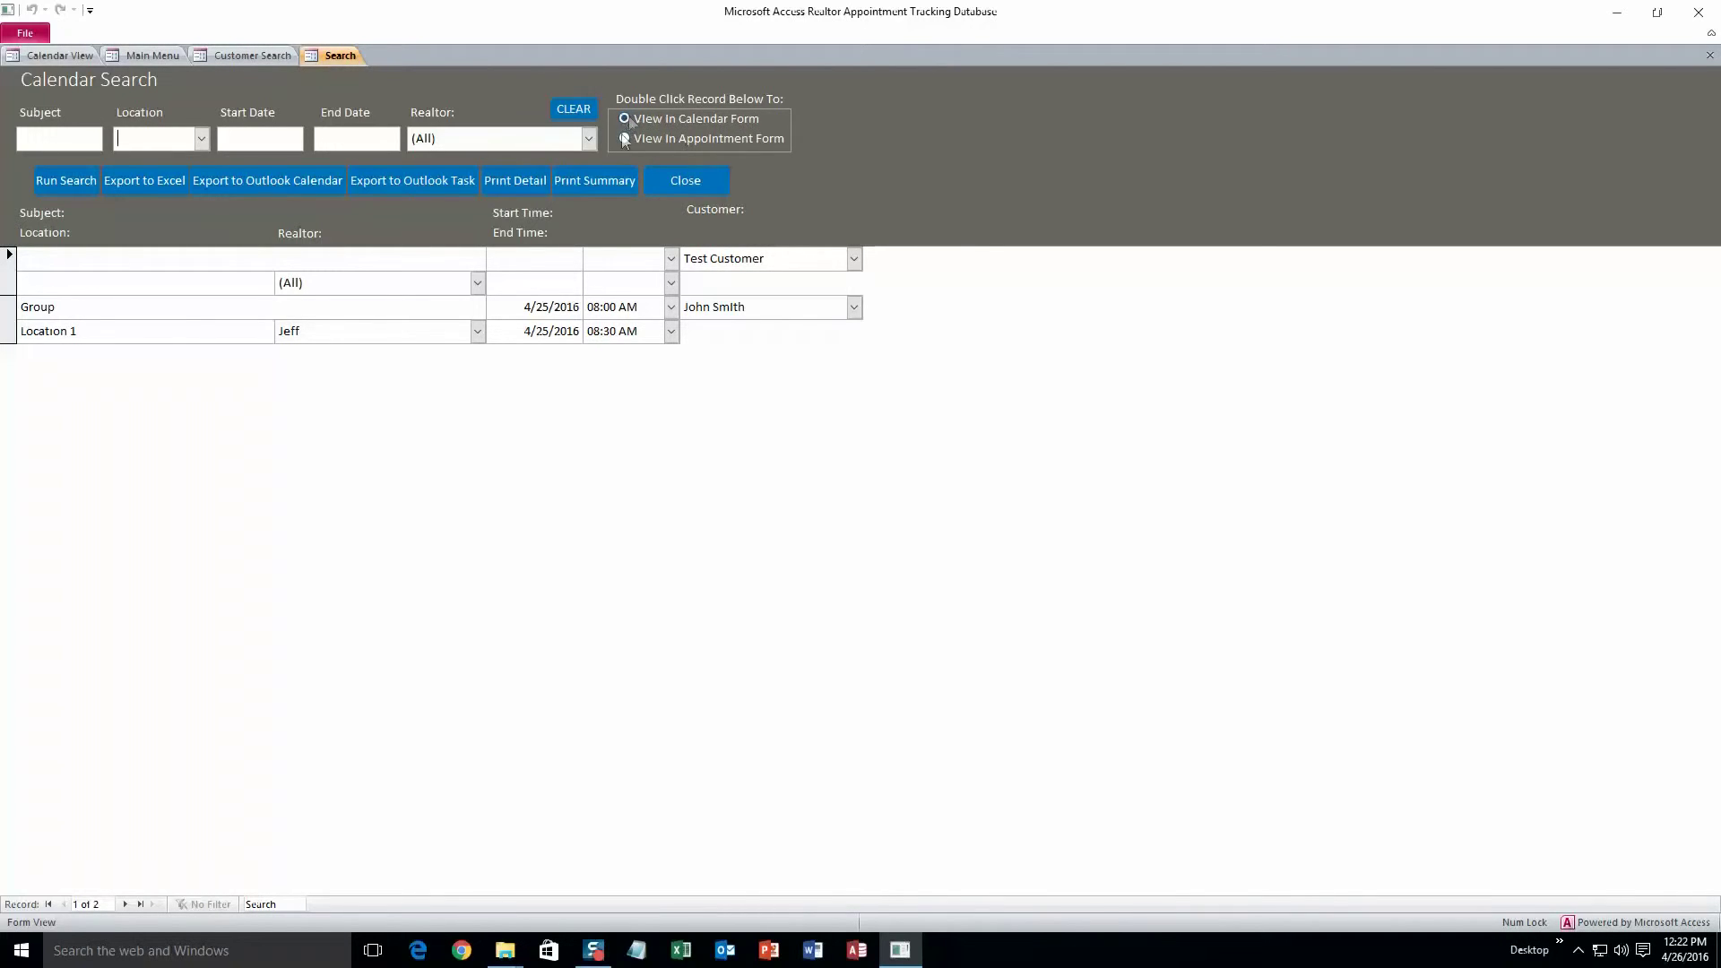
pyautogui.doubleClick(183, 309)
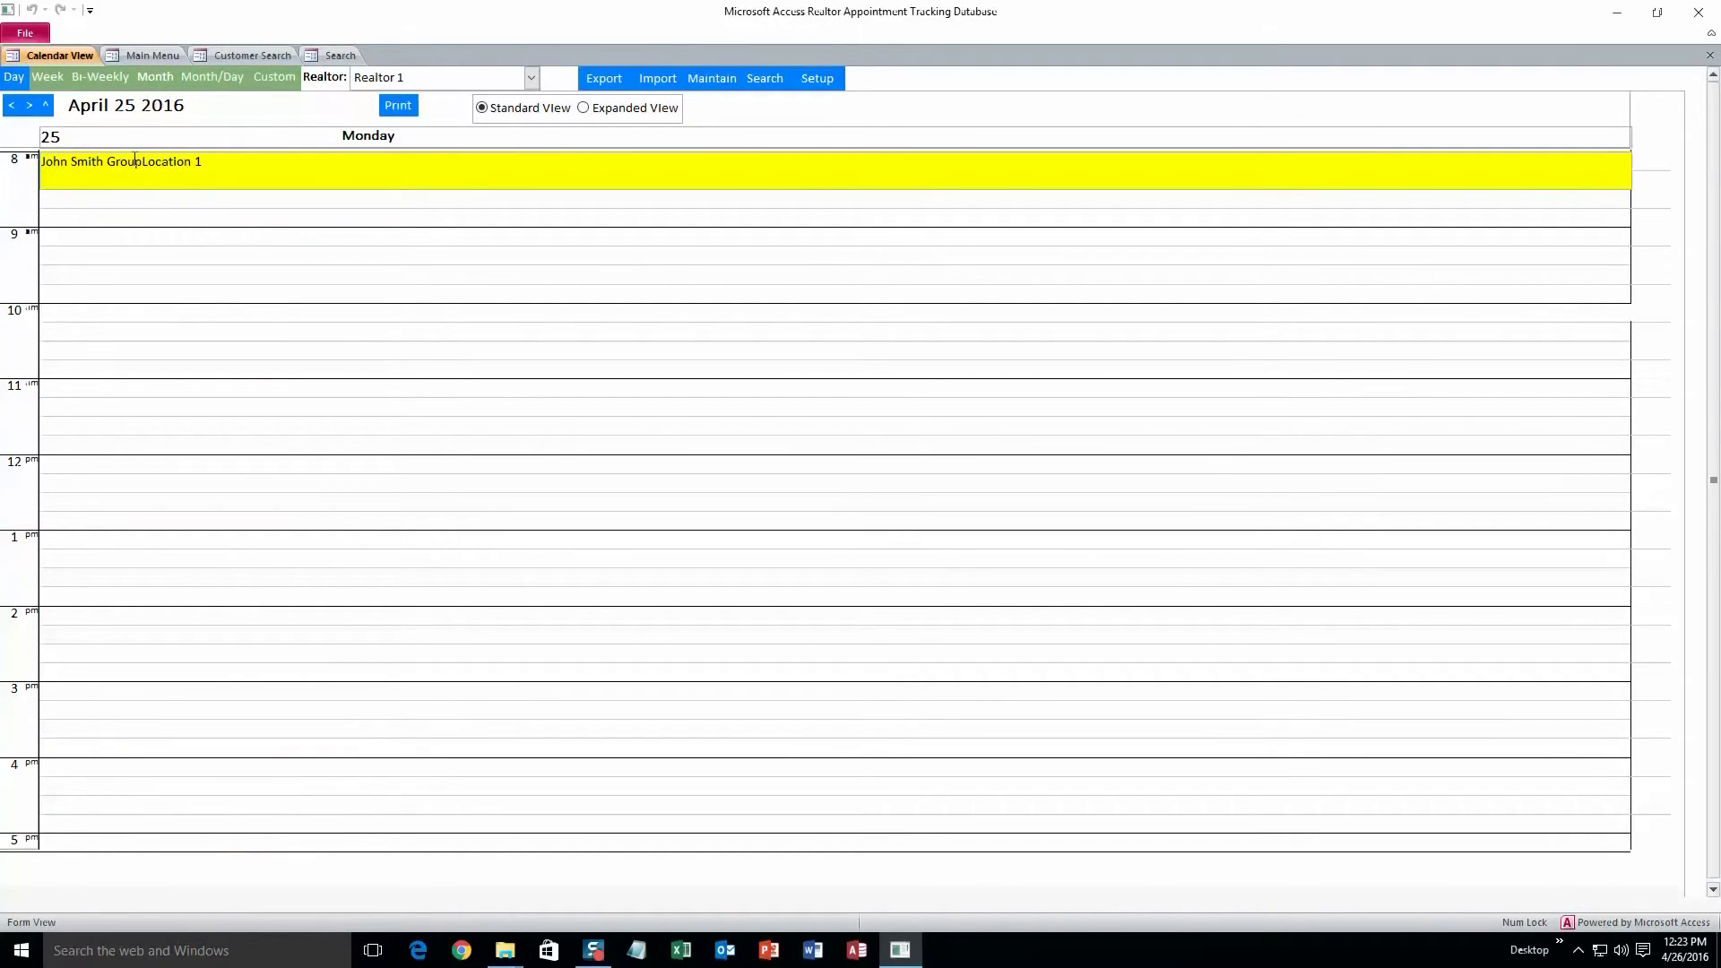
pyautogui.click(226, 54)
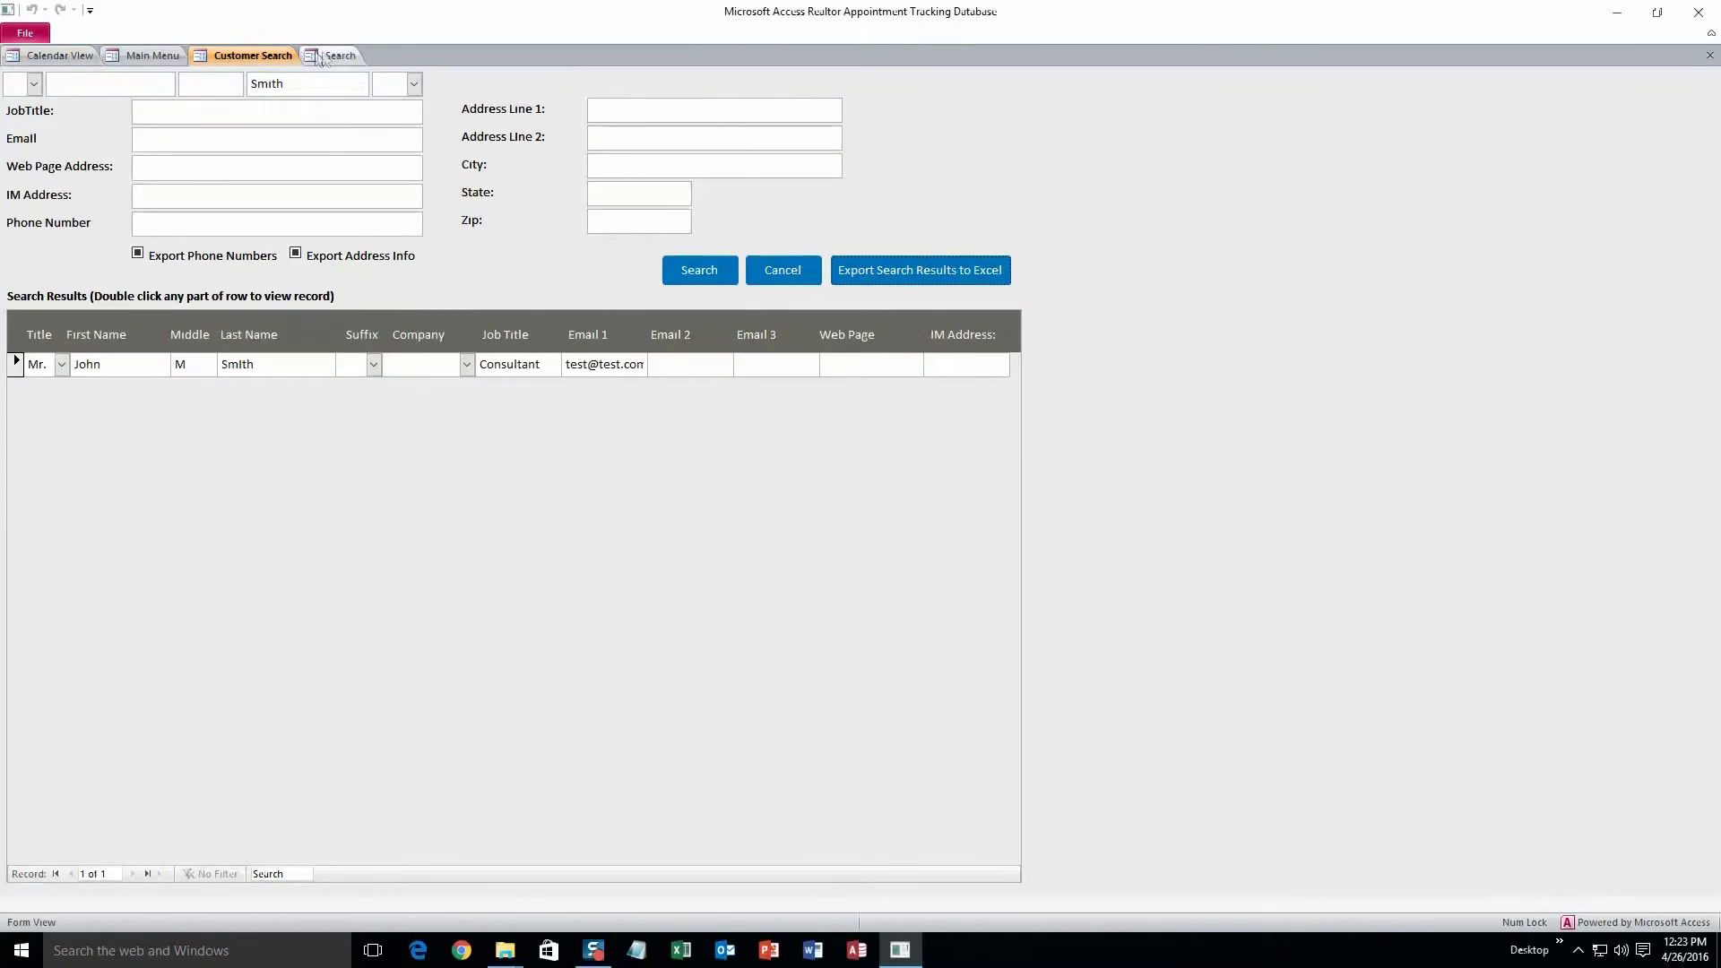
pyautogui.click(321, 53)
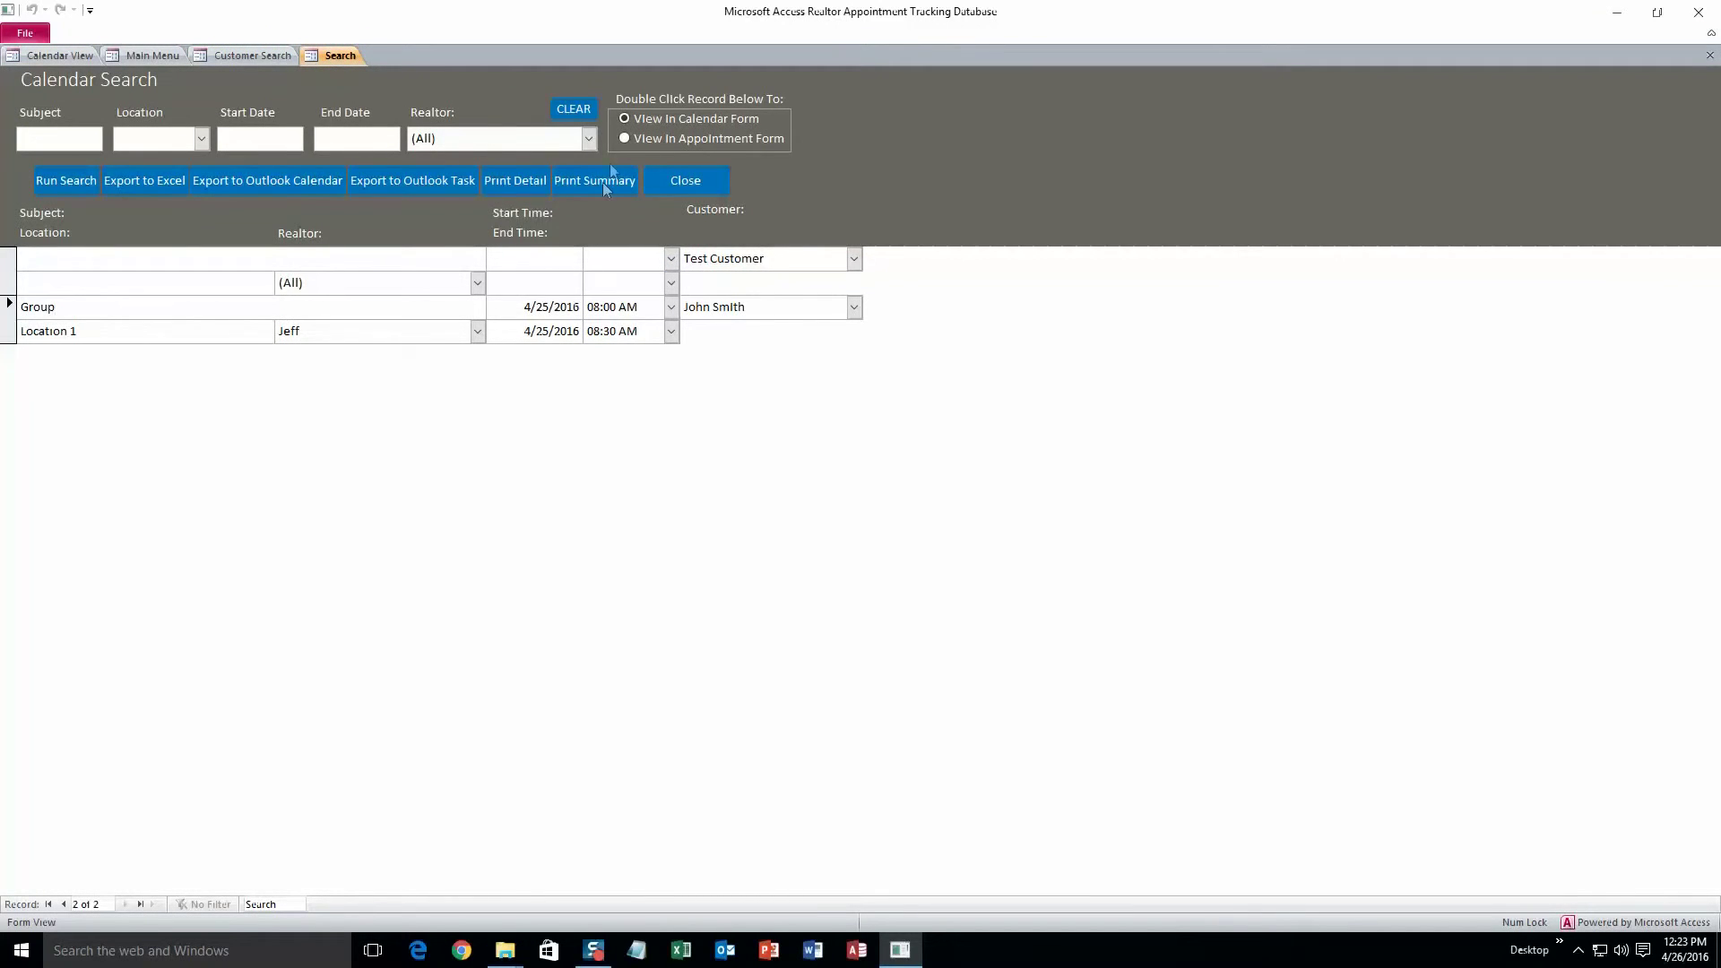
# Switch results to View In Appointment Form, open the Group appointment there, then cancel it
pyautogui.click(626, 138)
pyautogui.doubleClick(204, 308)
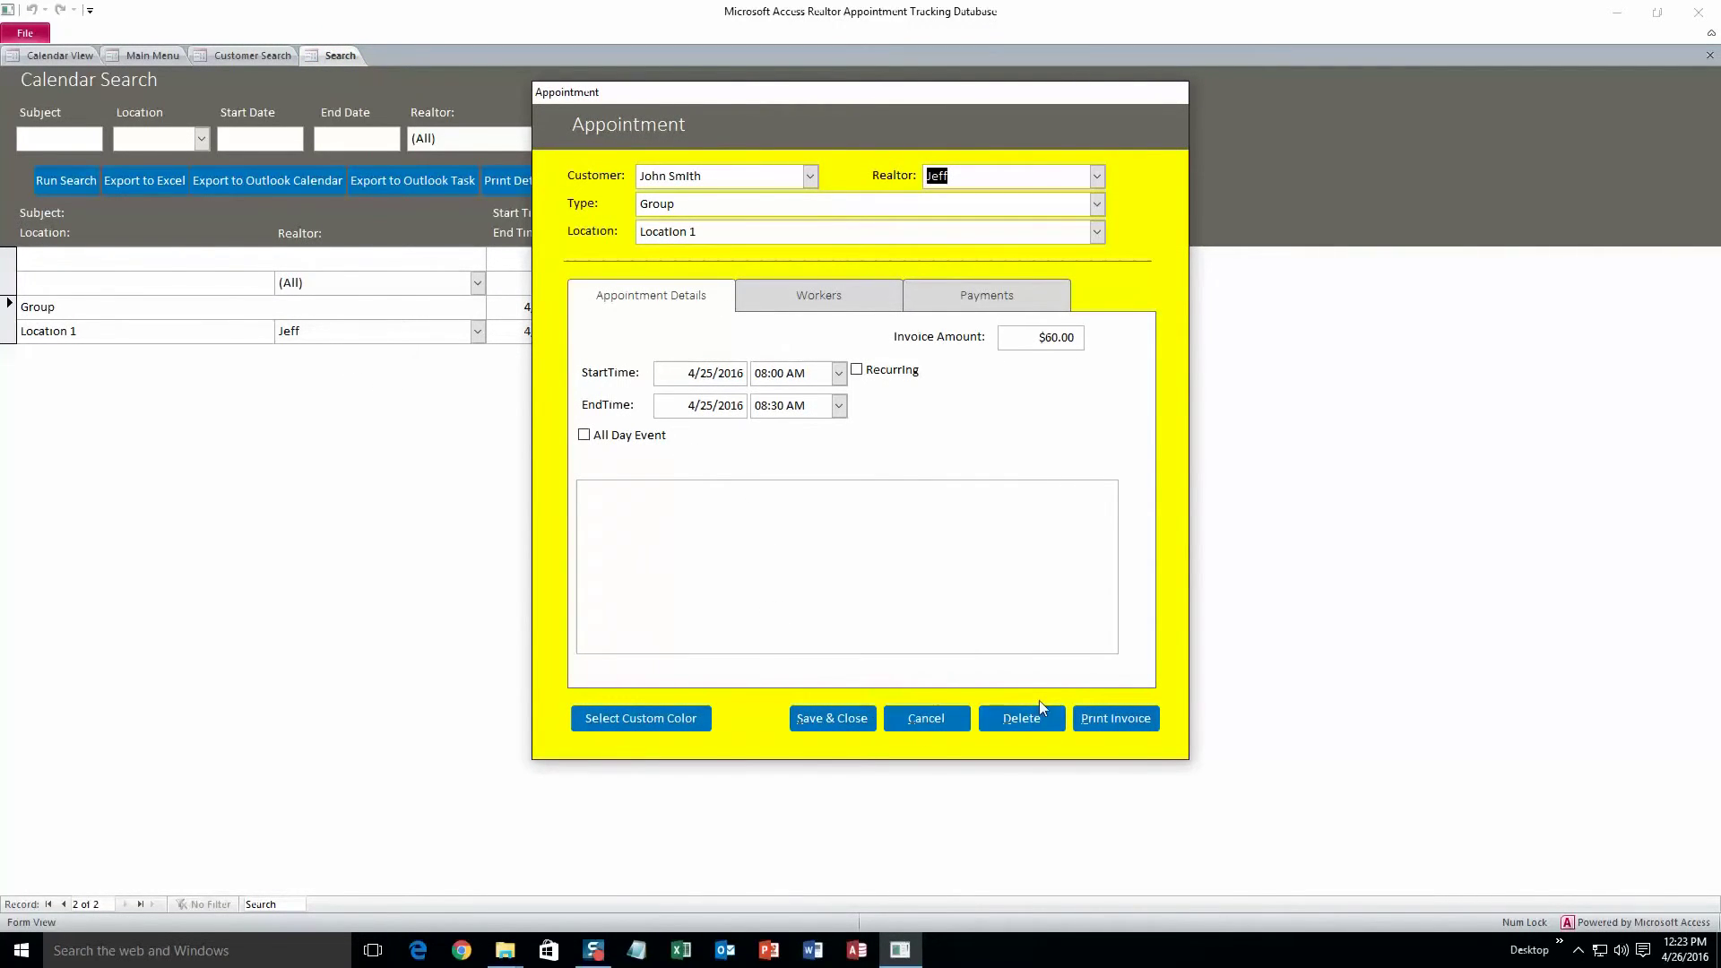
pyautogui.click(959, 723)
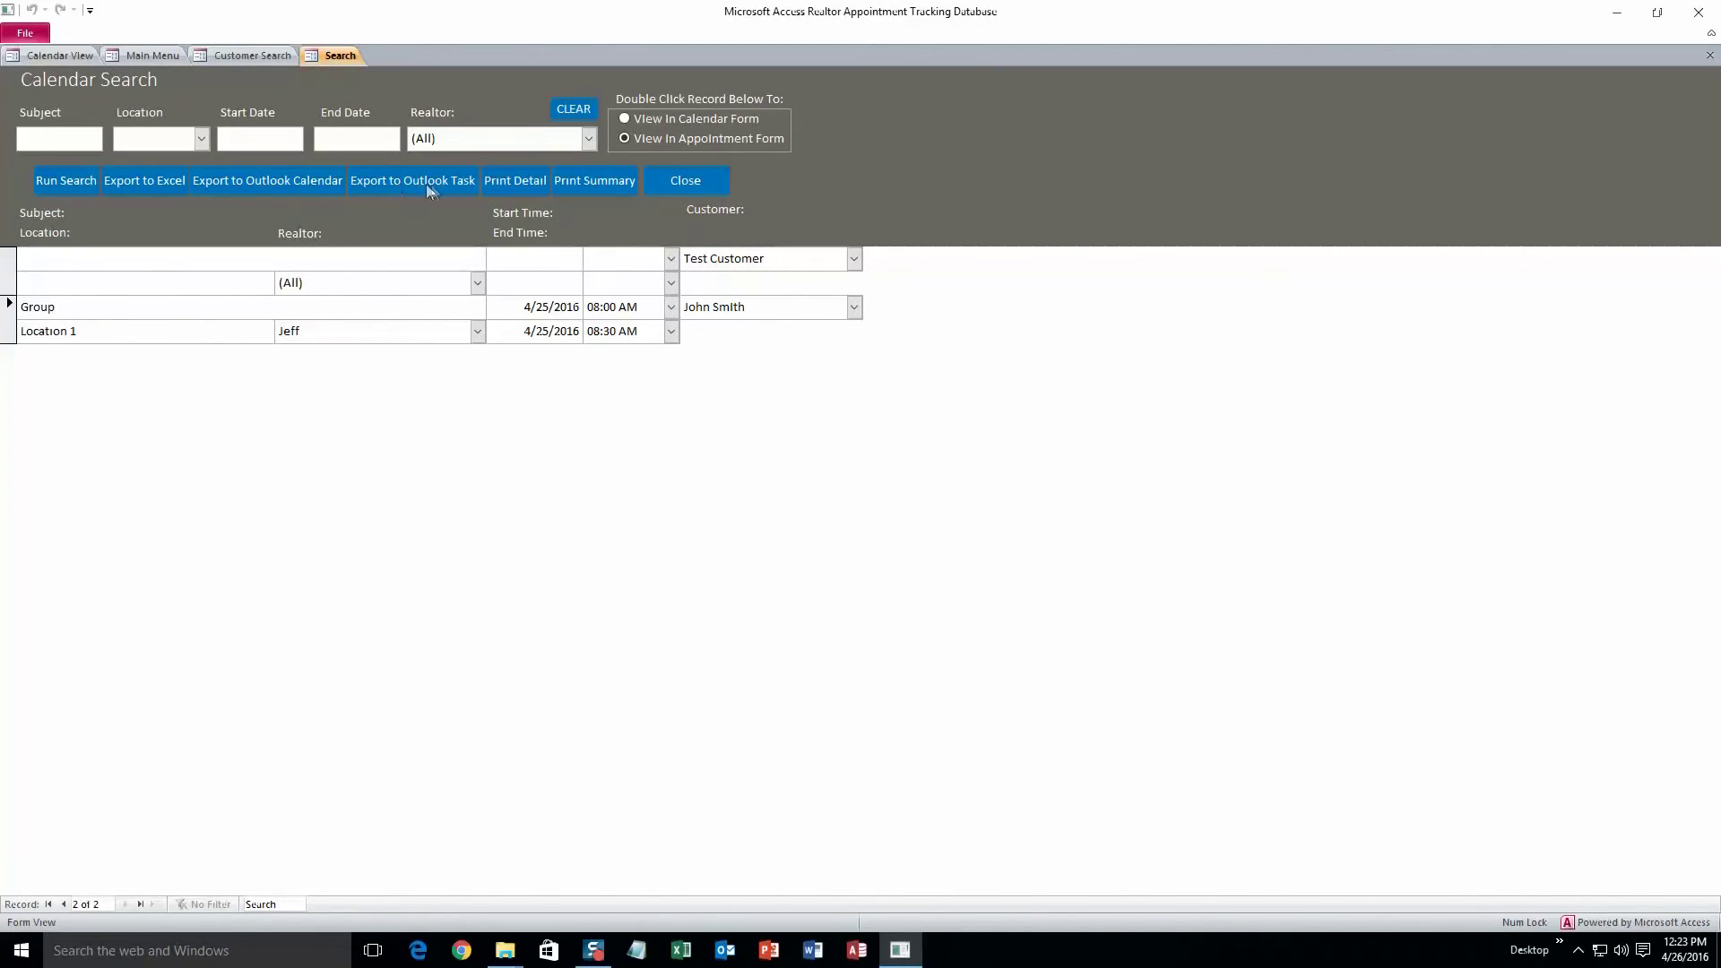
pyautogui.click(520, 182)
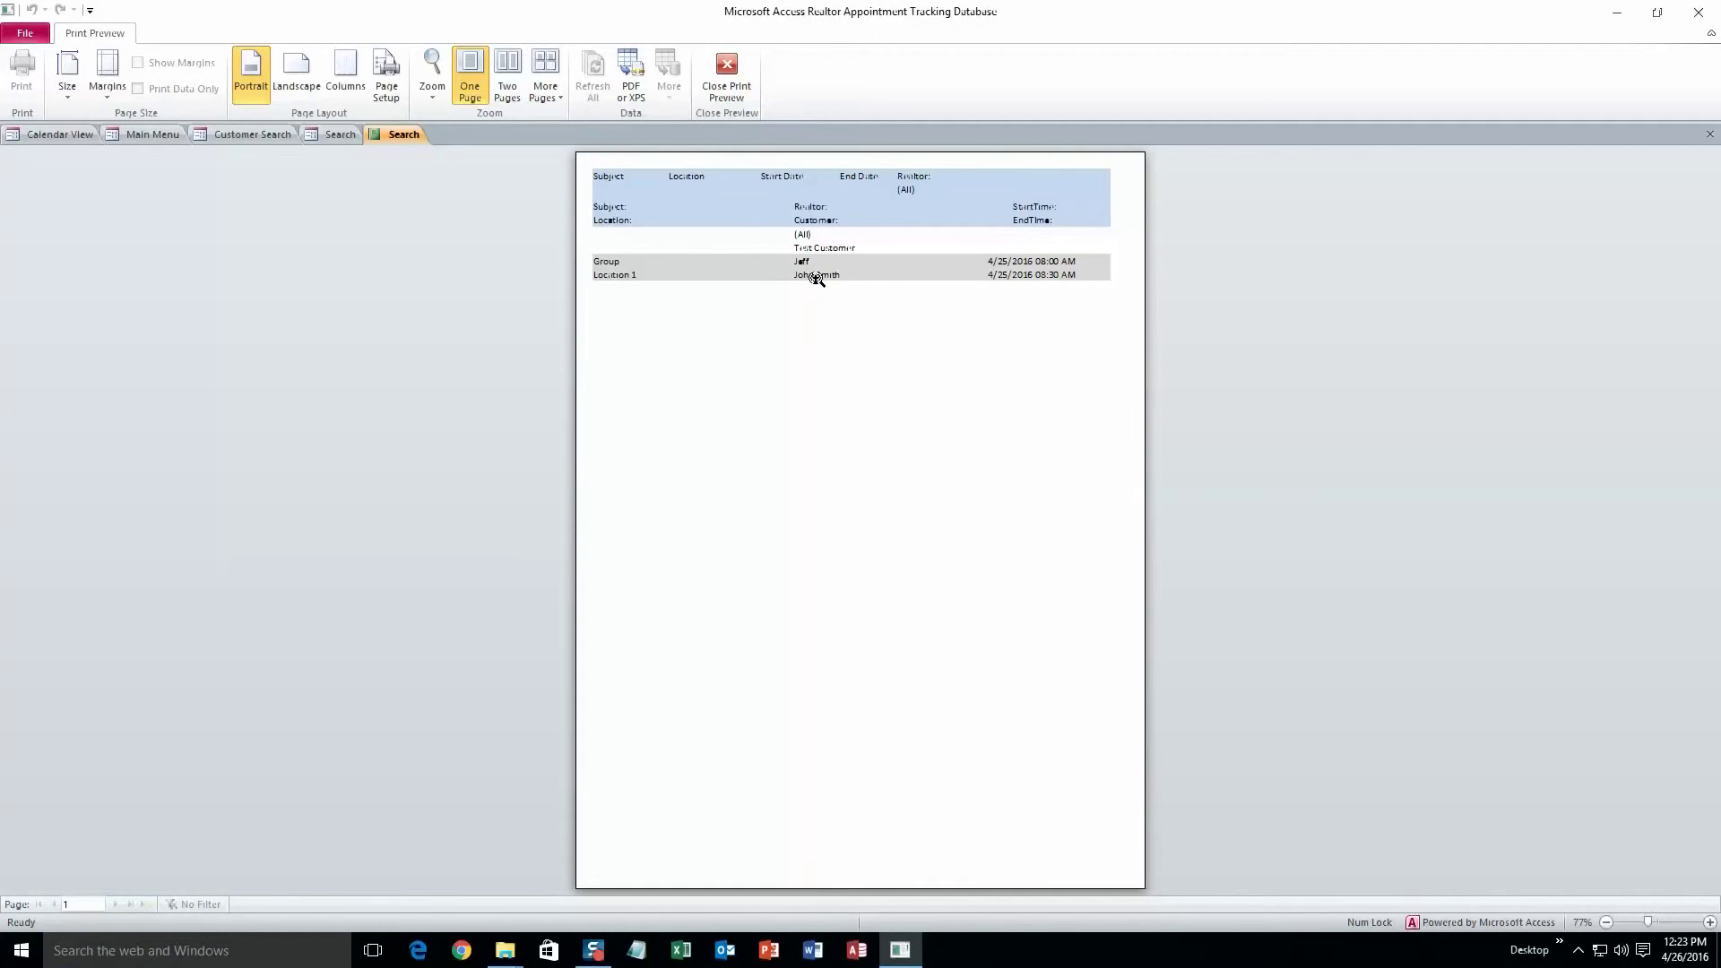
# Close the detail preview, preview the summary printout, and go back to Calendar Search
pyautogui.click(728, 73)
pyautogui.click(592, 181)
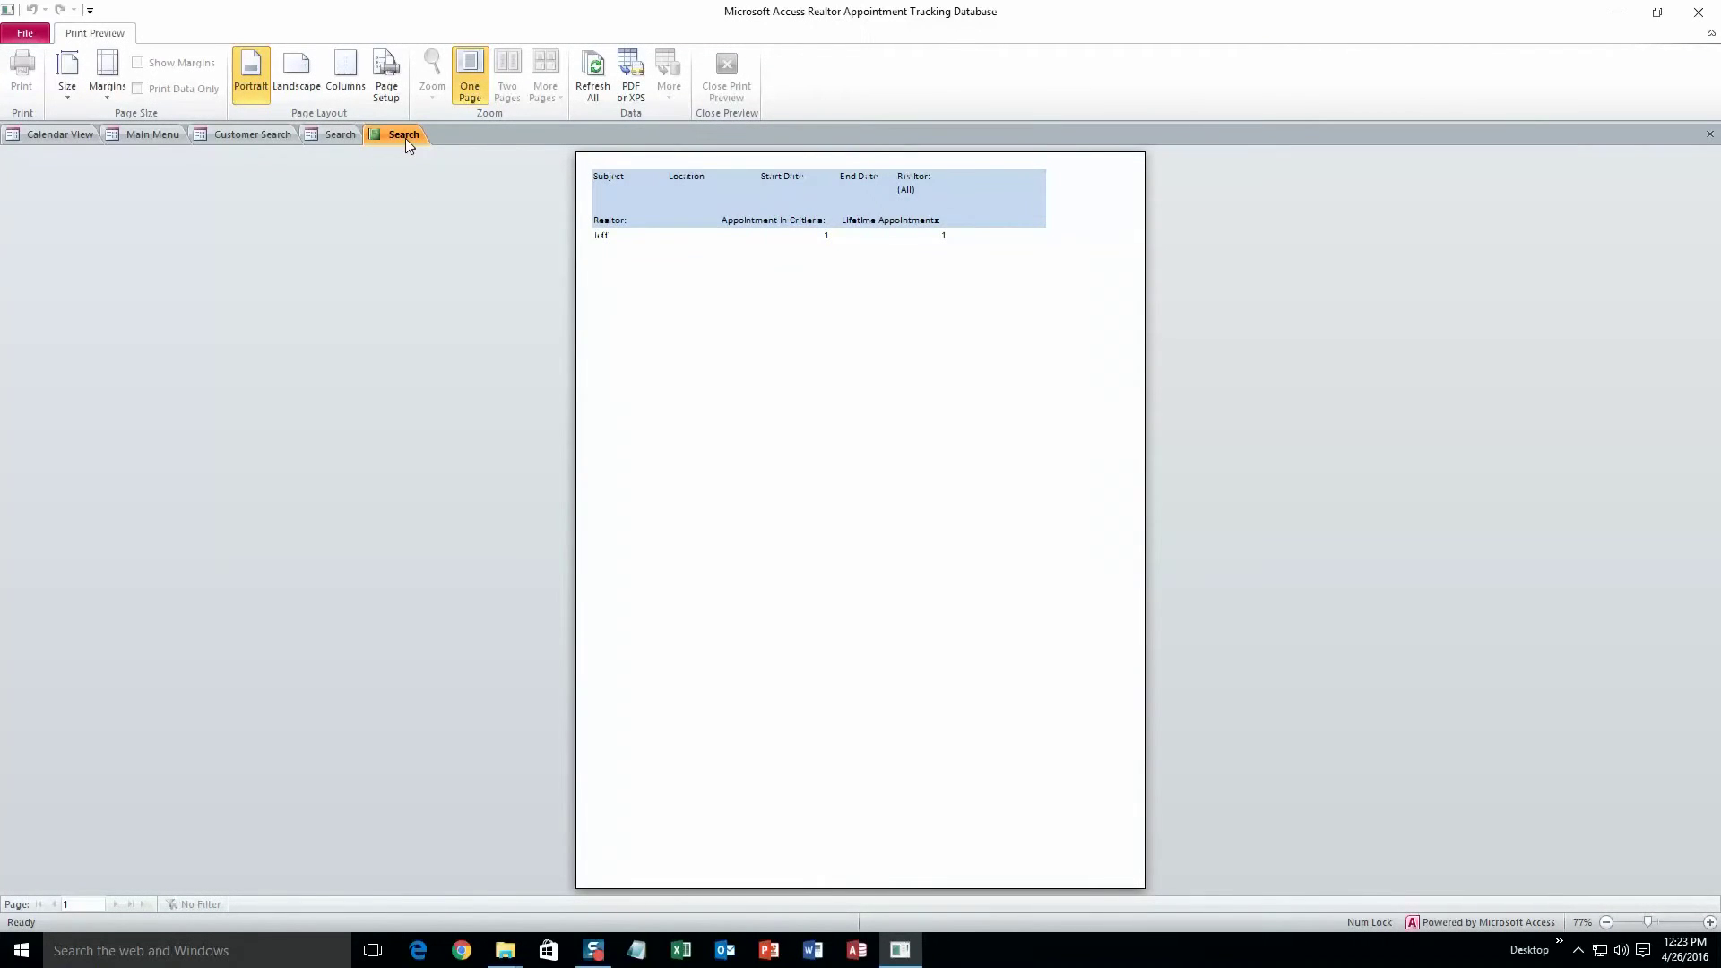
pyautogui.click(336, 135)
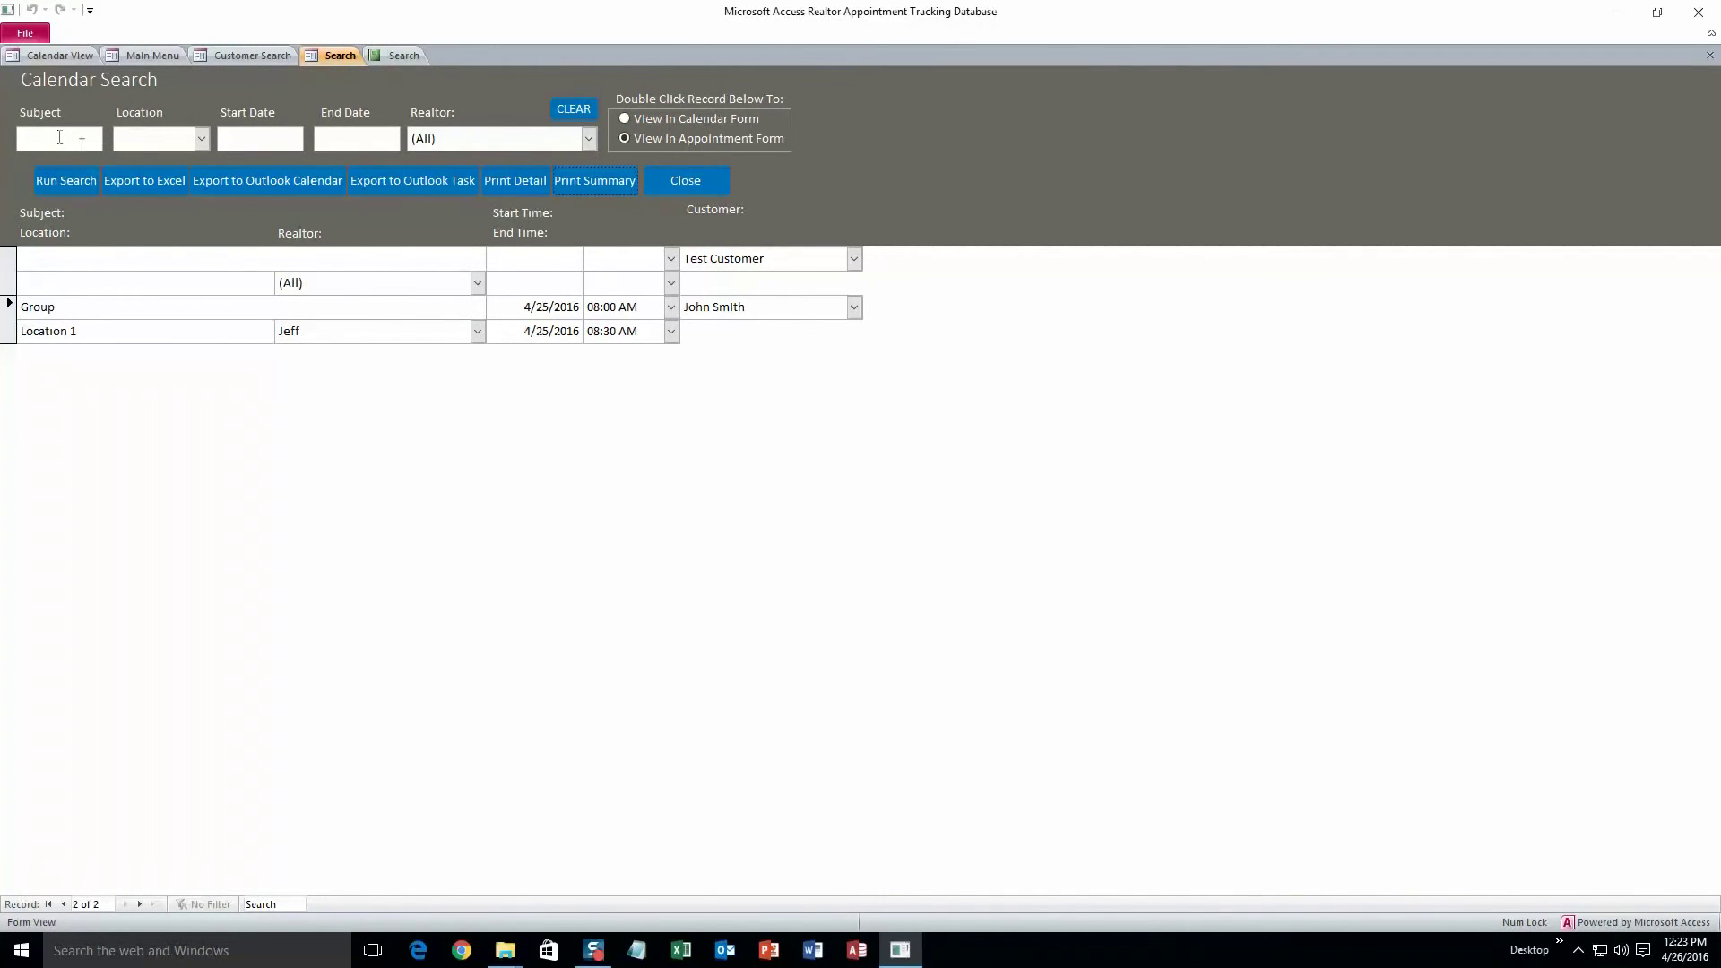
# Filter the search to Location 1, then close the search and summary preview
pyautogui.click(201, 139)
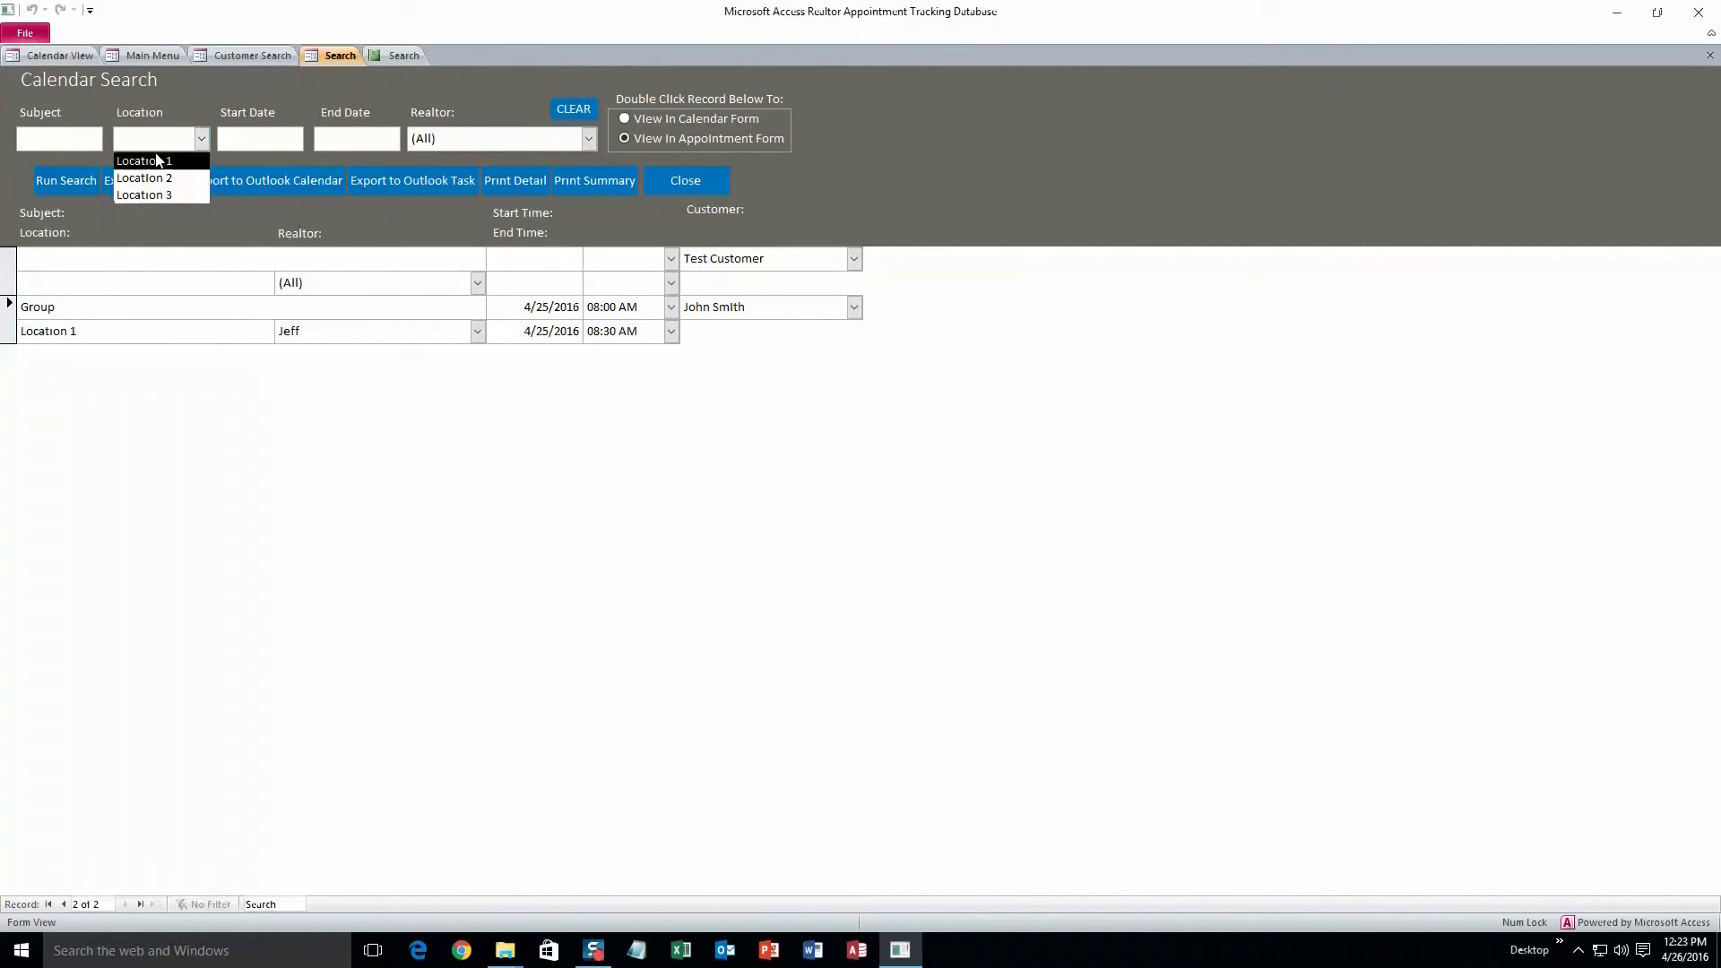
pyautogui.click(253, 139)
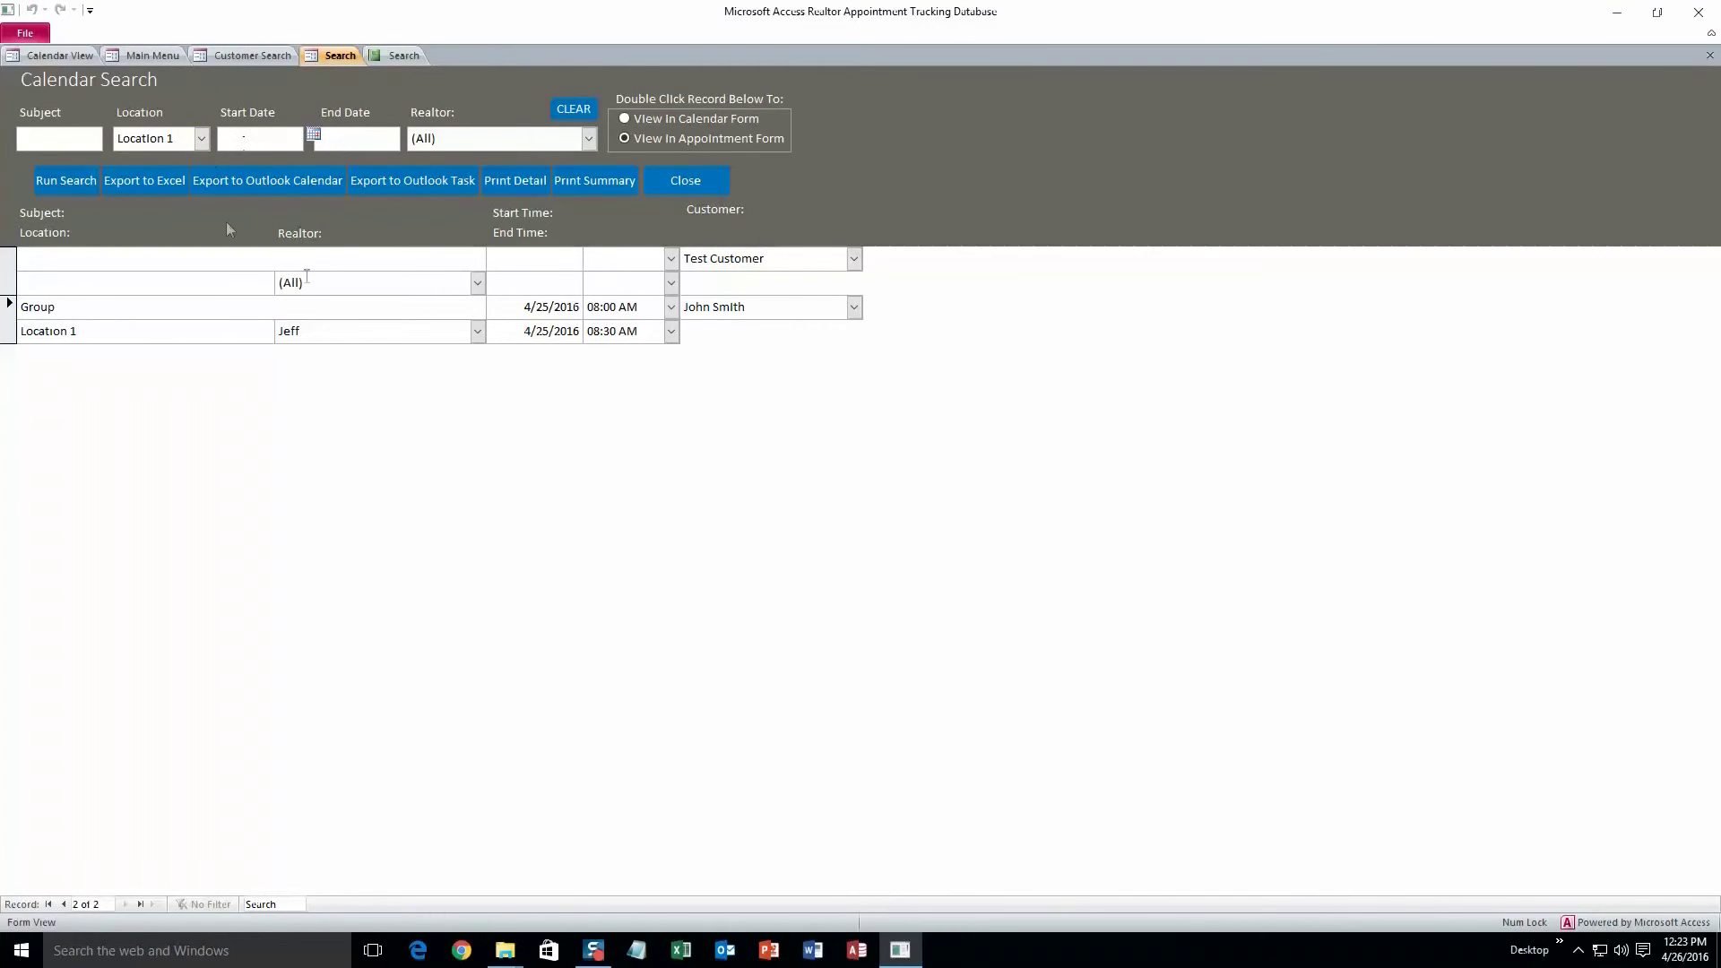
pyautogui.click(589, 138)
pyautogui.click(681, 185)
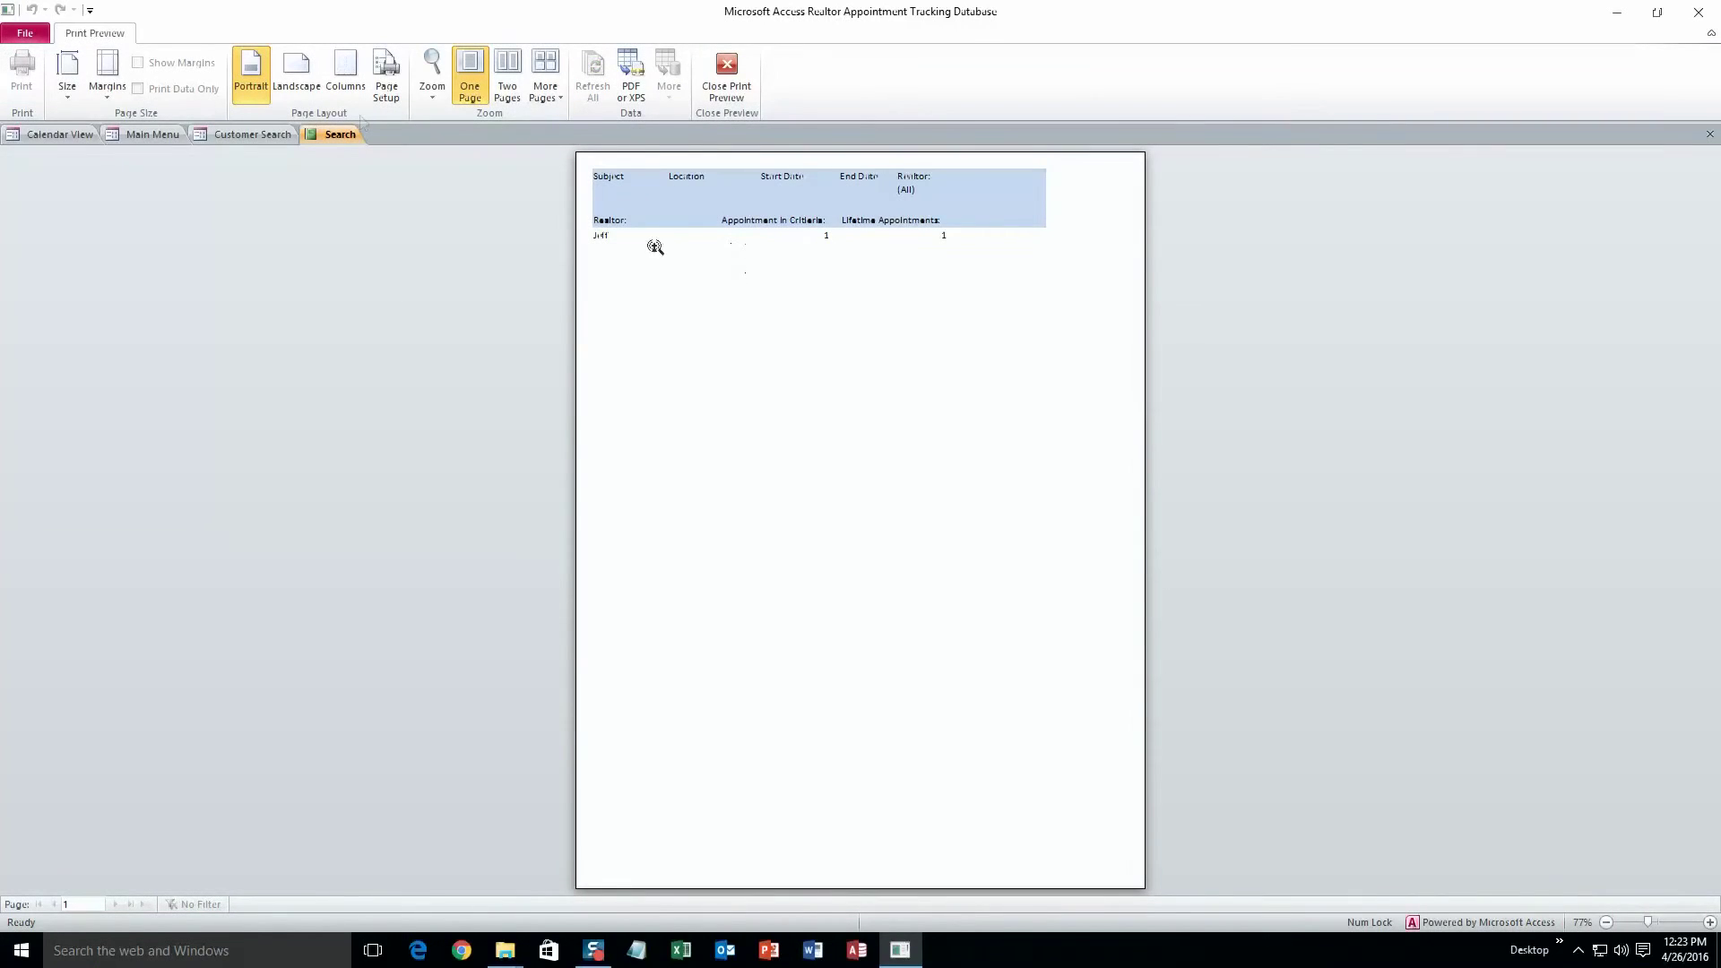
pyautogui.click(726, 76)
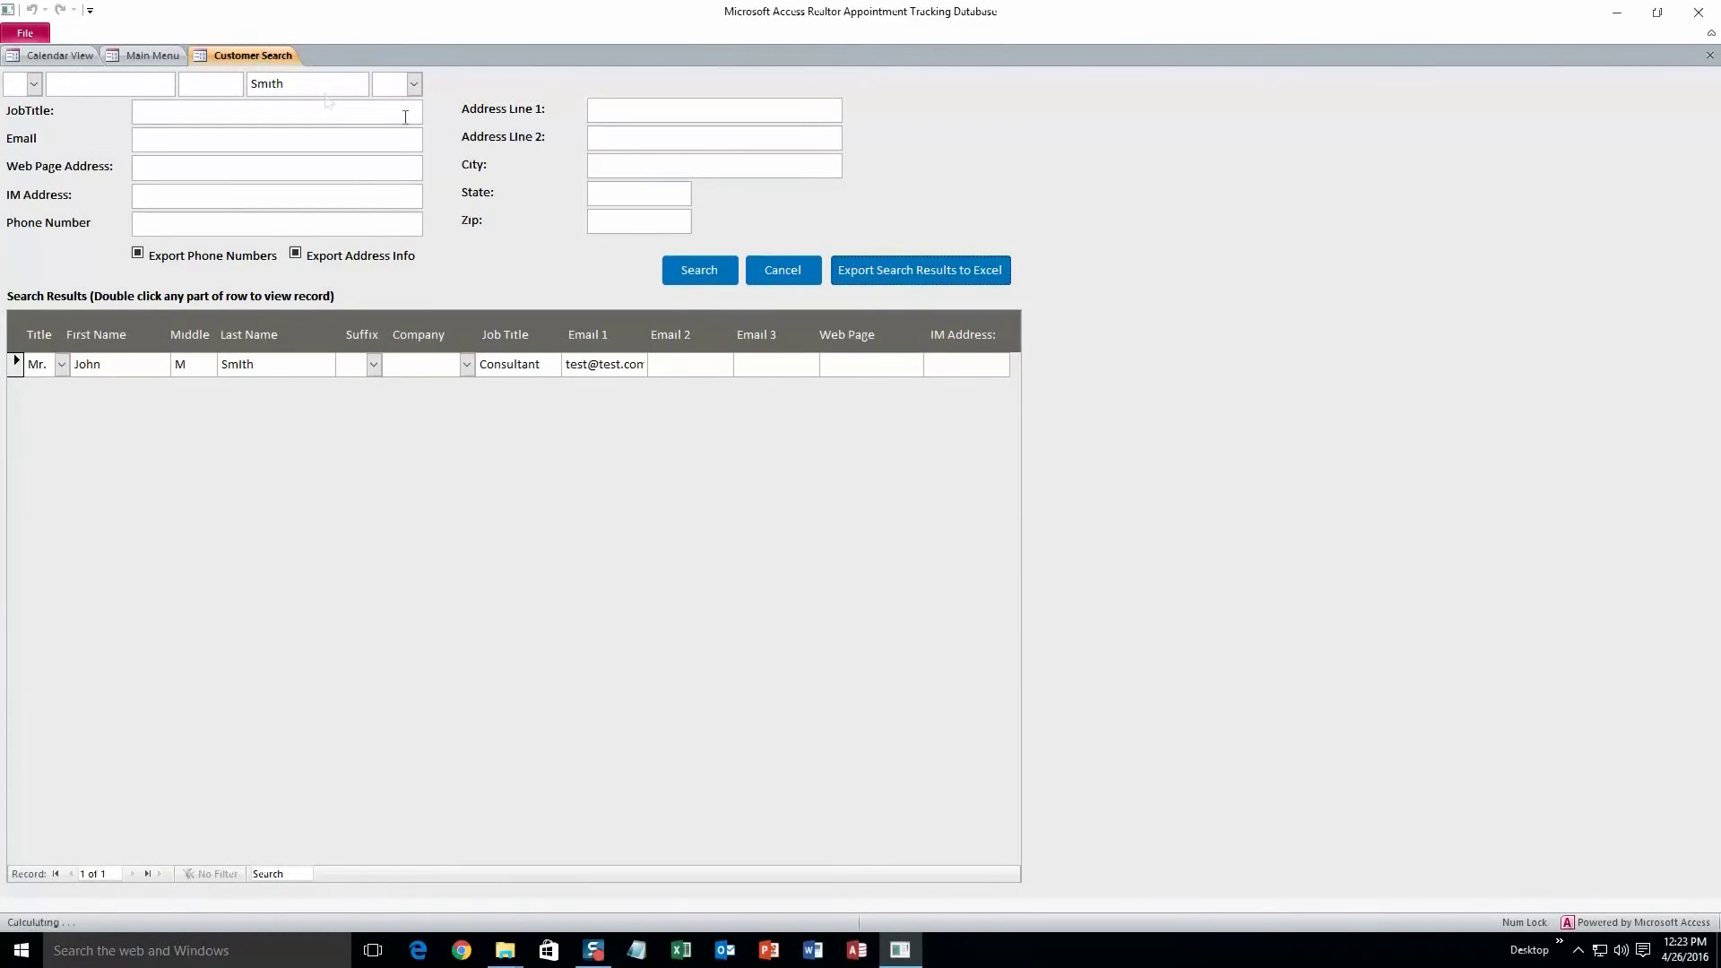
pyautogui.click(147, 54)
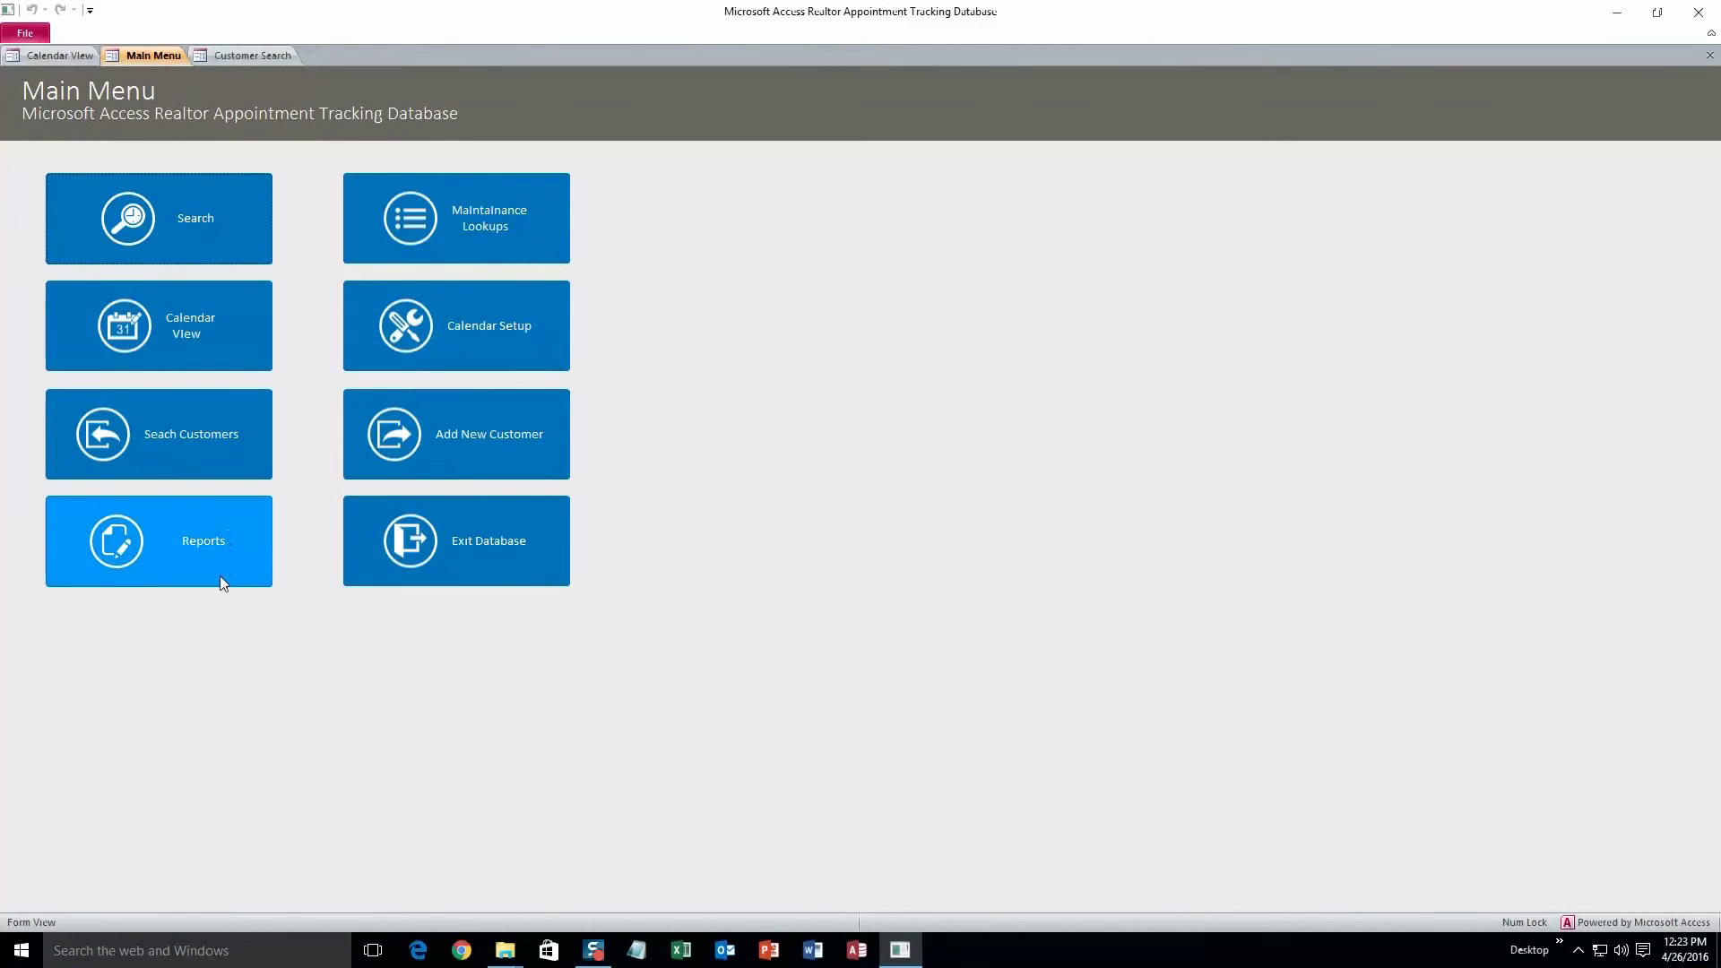
# Set the report date range to 4/8/2016 through 4/22/2016
pyautogui.click(212, 545)
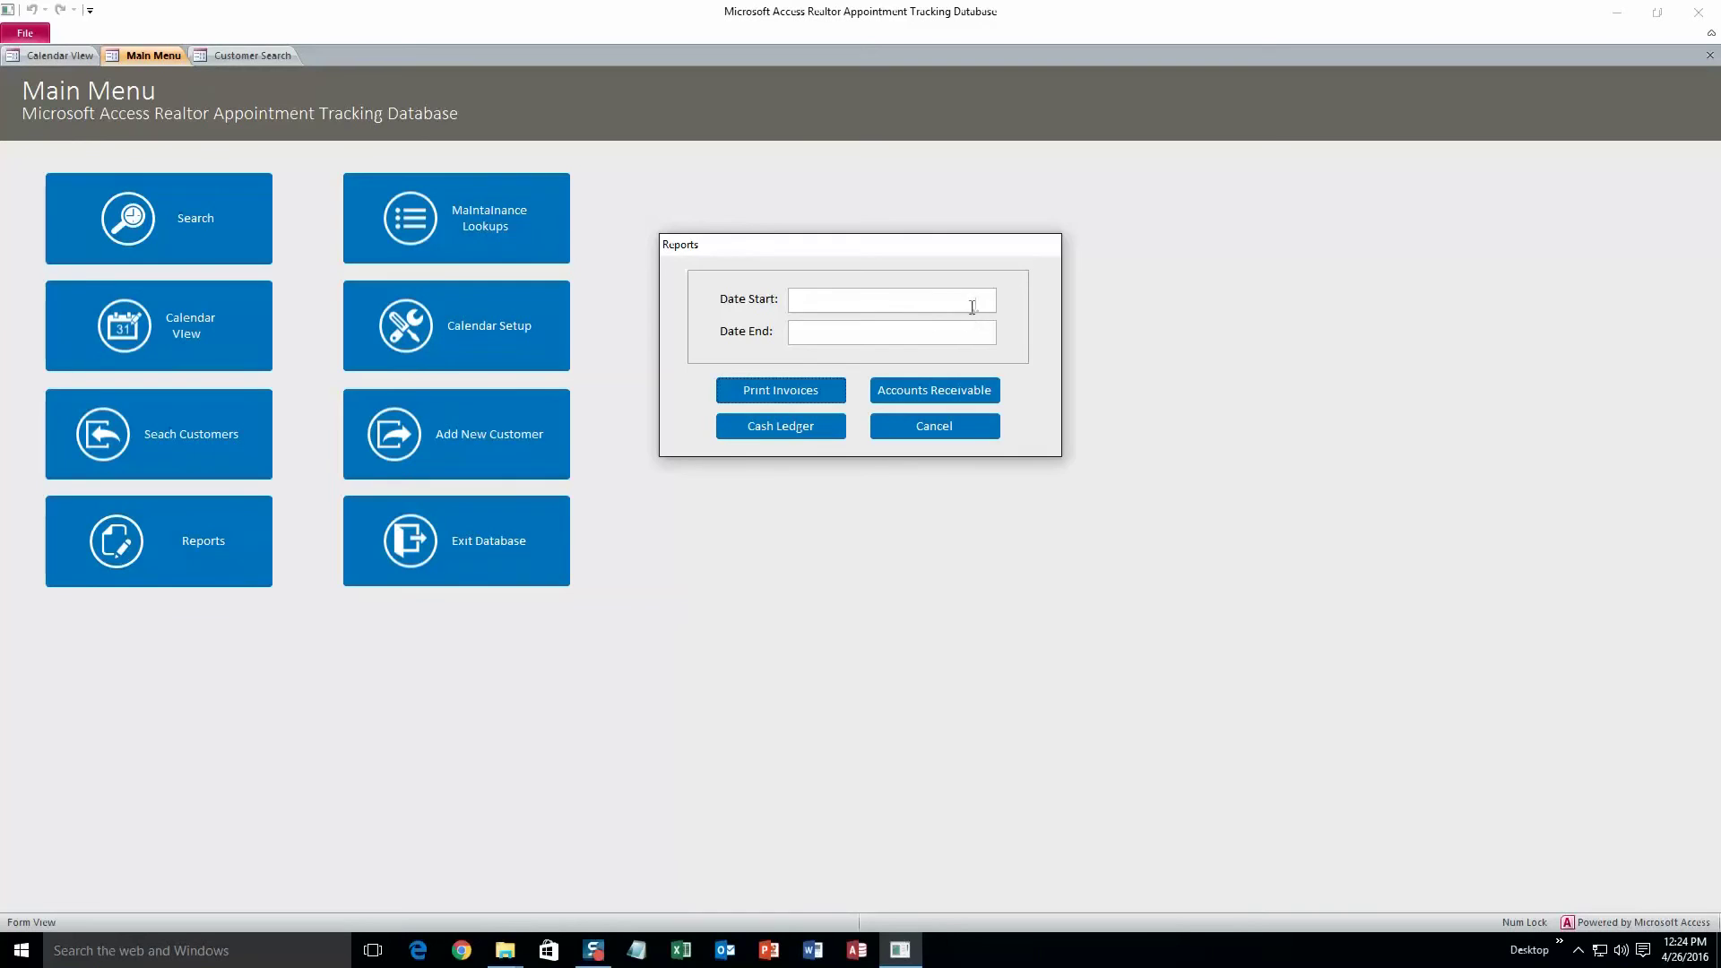
pyautogui.click(1007, 296)
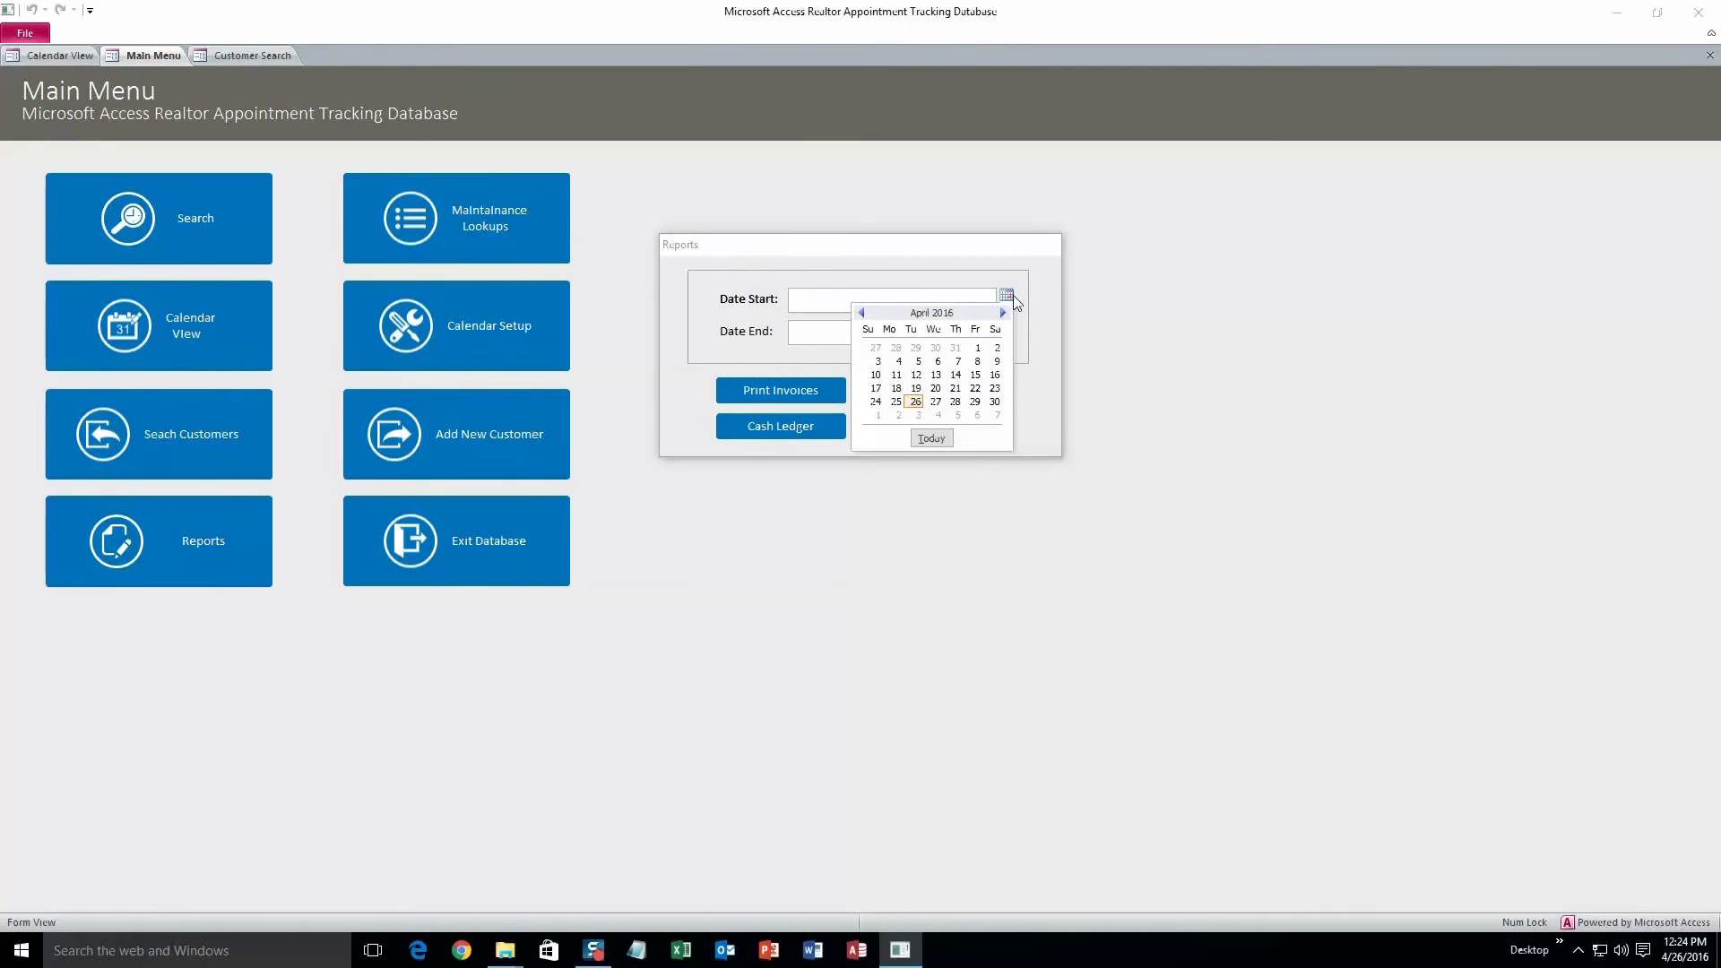
pyautogui.click(977, 362)
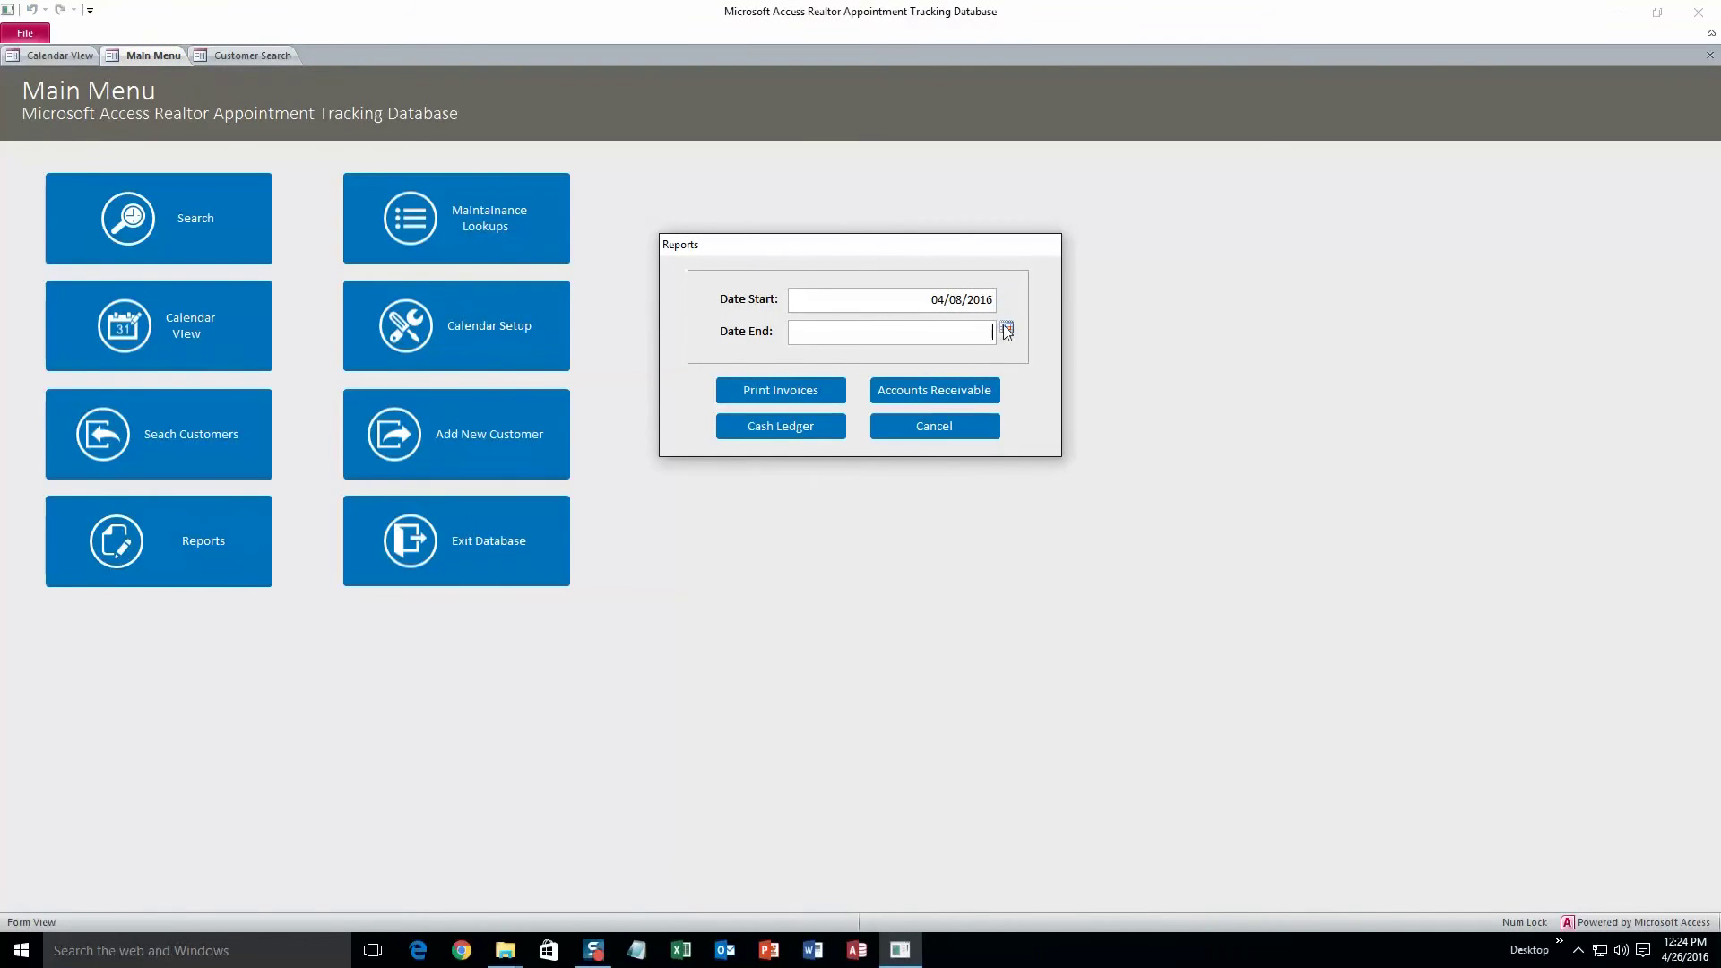
pyautogui.click(1006, 330)
pyautogui.click(976, 421)
pyautogui.click(1007, 331)
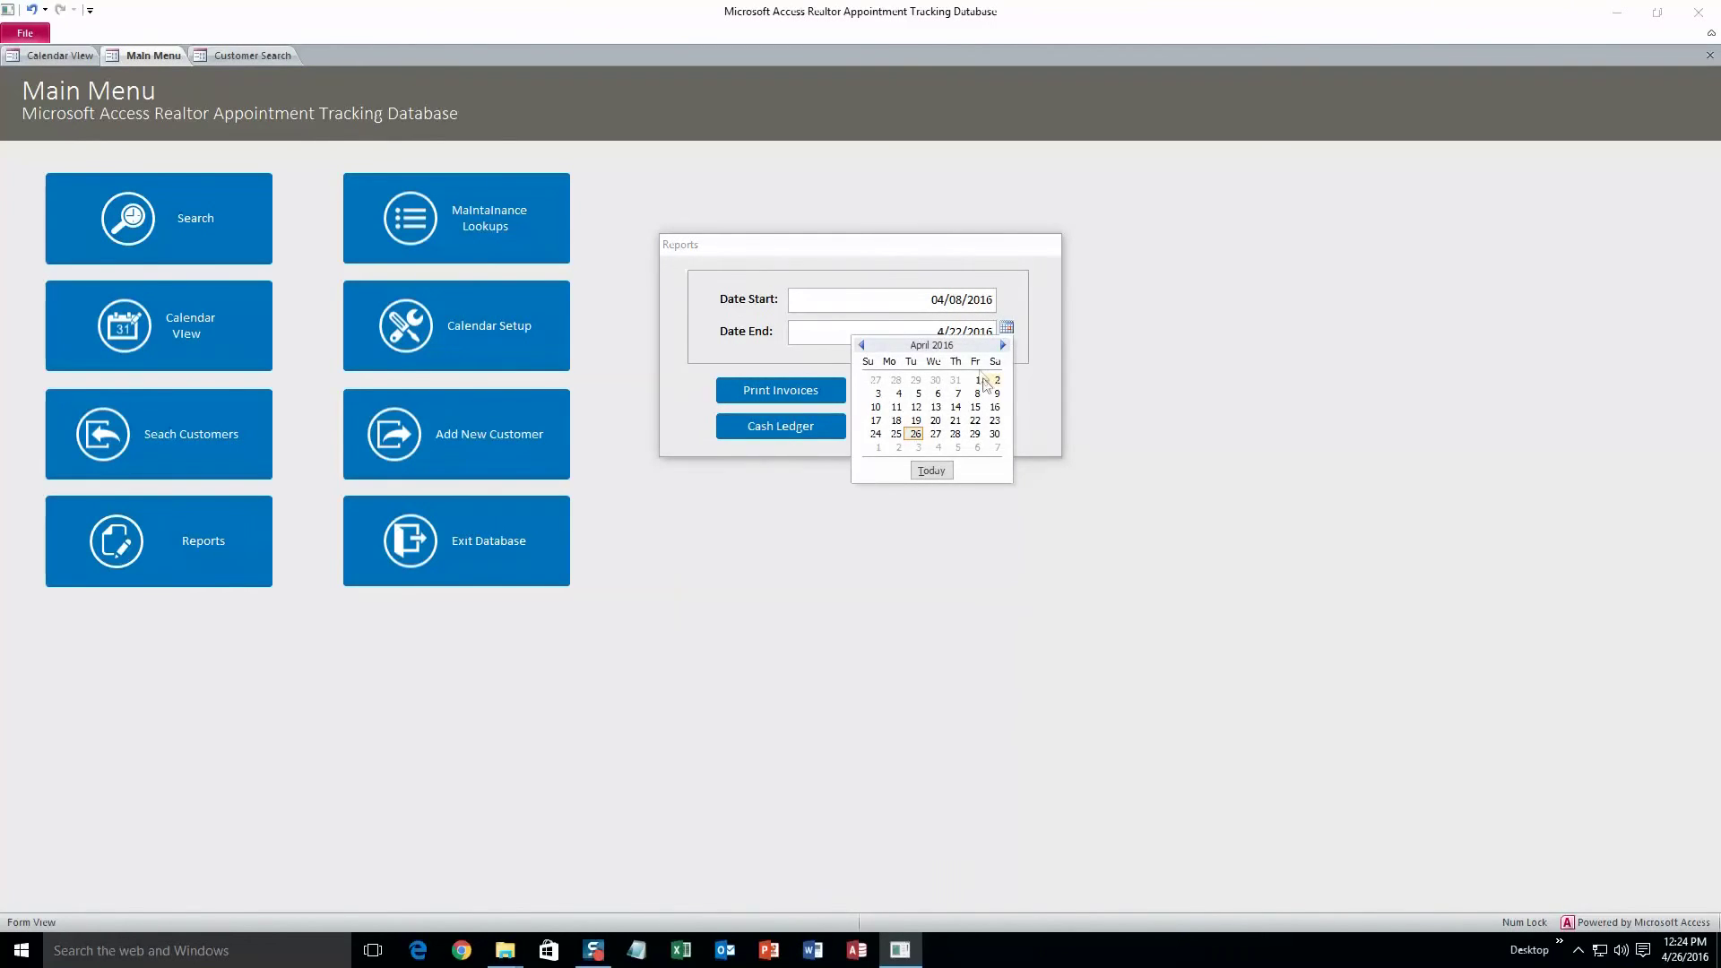
pyautogui.click(1007, 334)
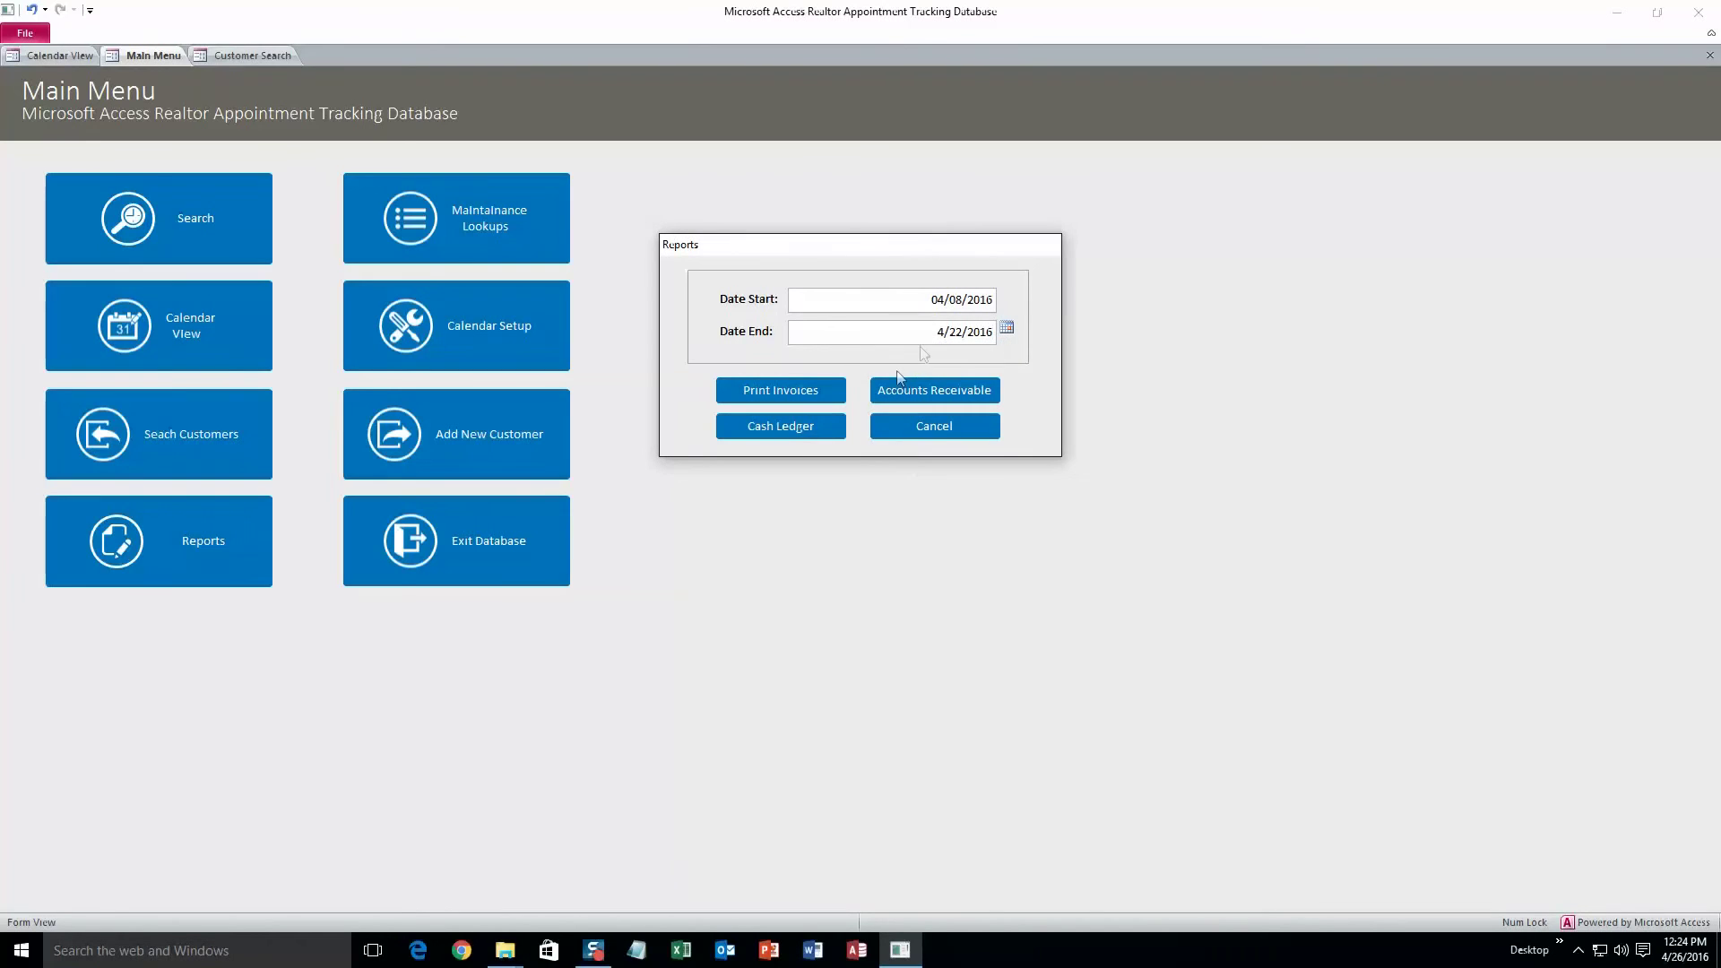
# Preview the invoices for that date range and close the report options
pyautogui.click(783, 392)
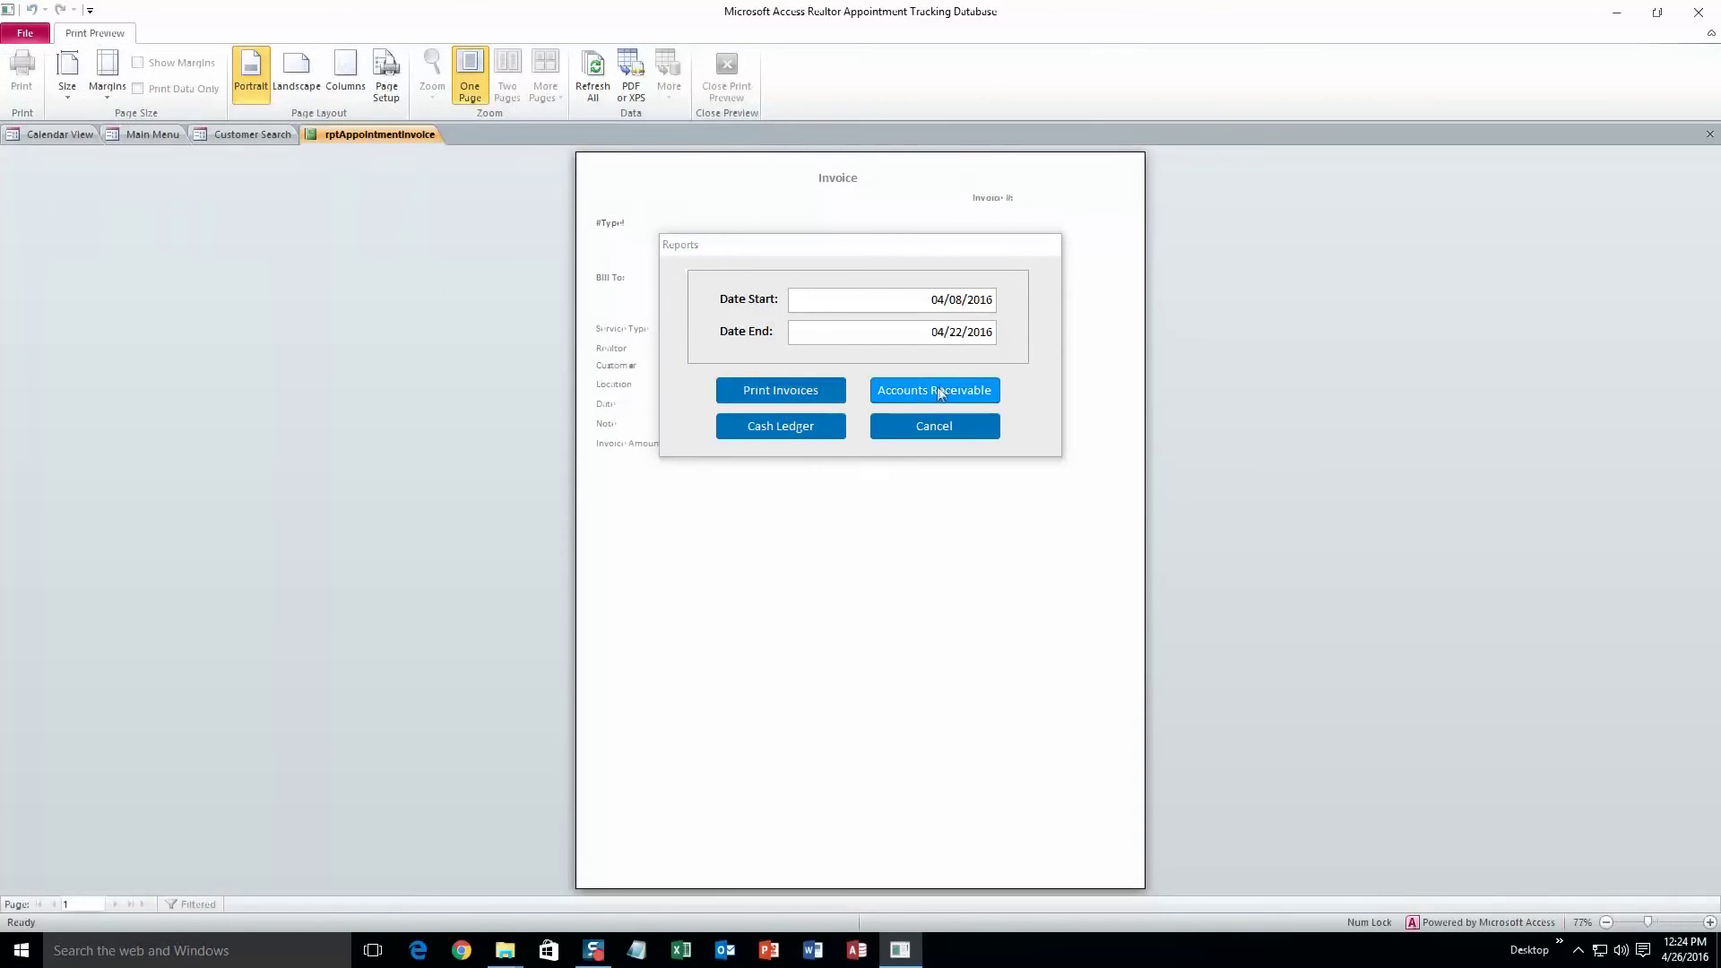
pyautogui.moveTo(891, 258); pyautogui.dragTo(1323, 338)
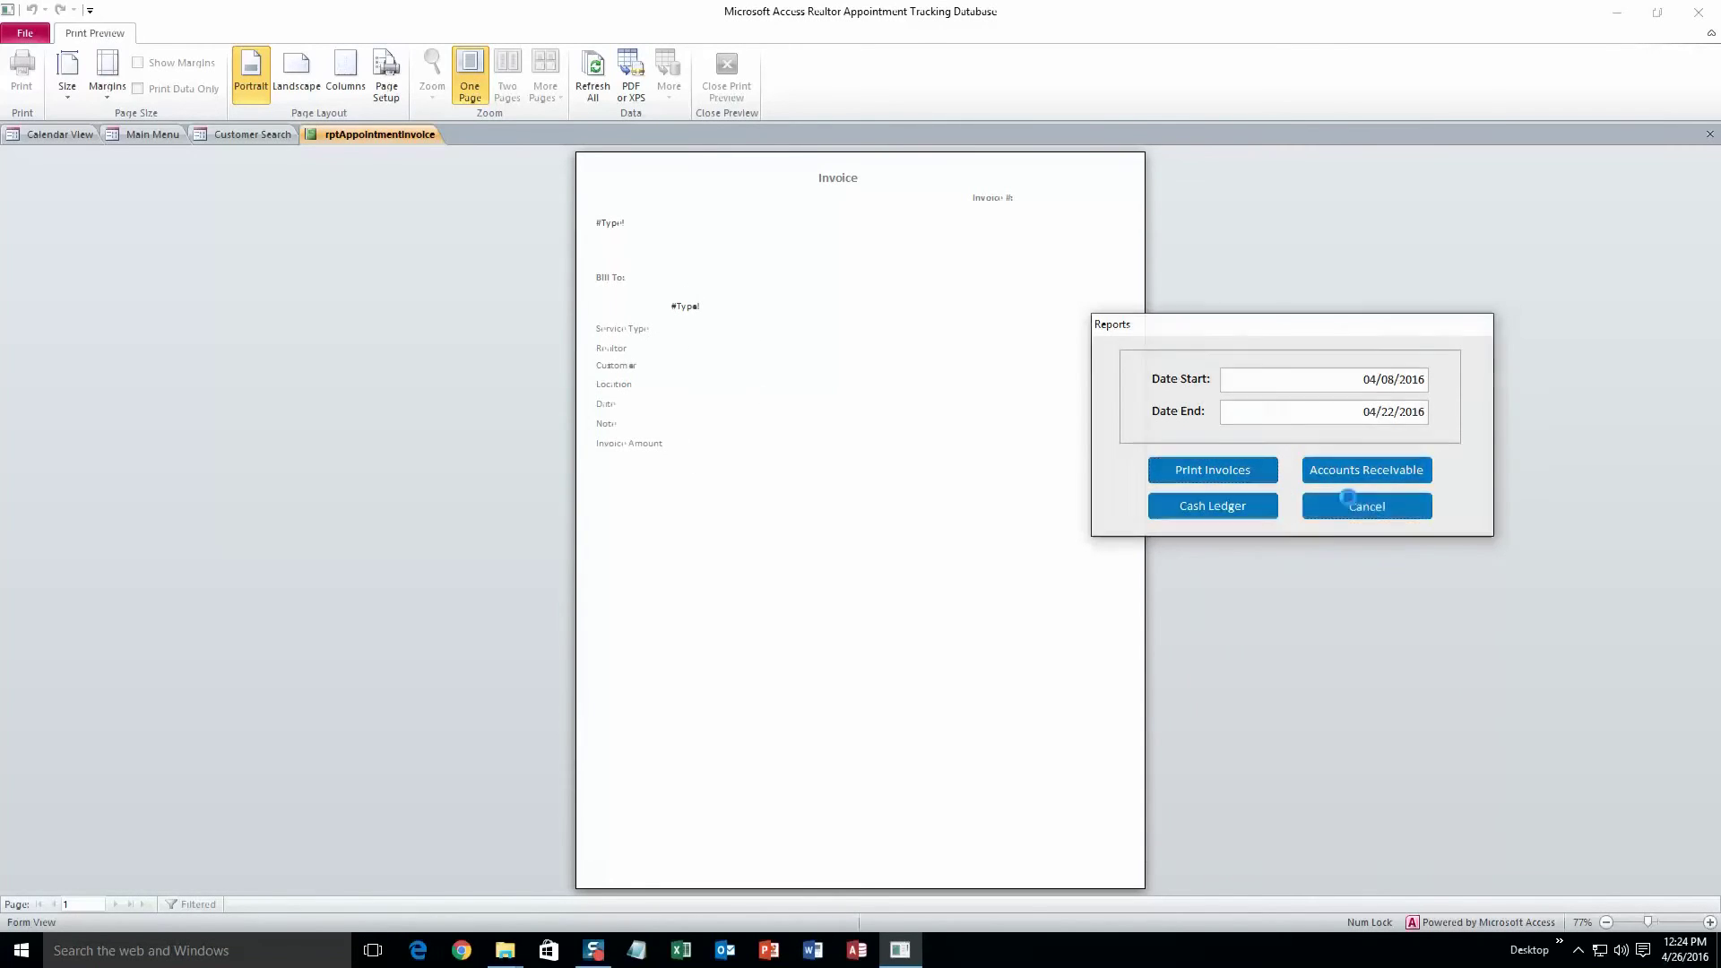
pyautogui.click(1407, 507)
# Close the rptAppointmentInvoice print preview
pyautogui.click(727, 76)
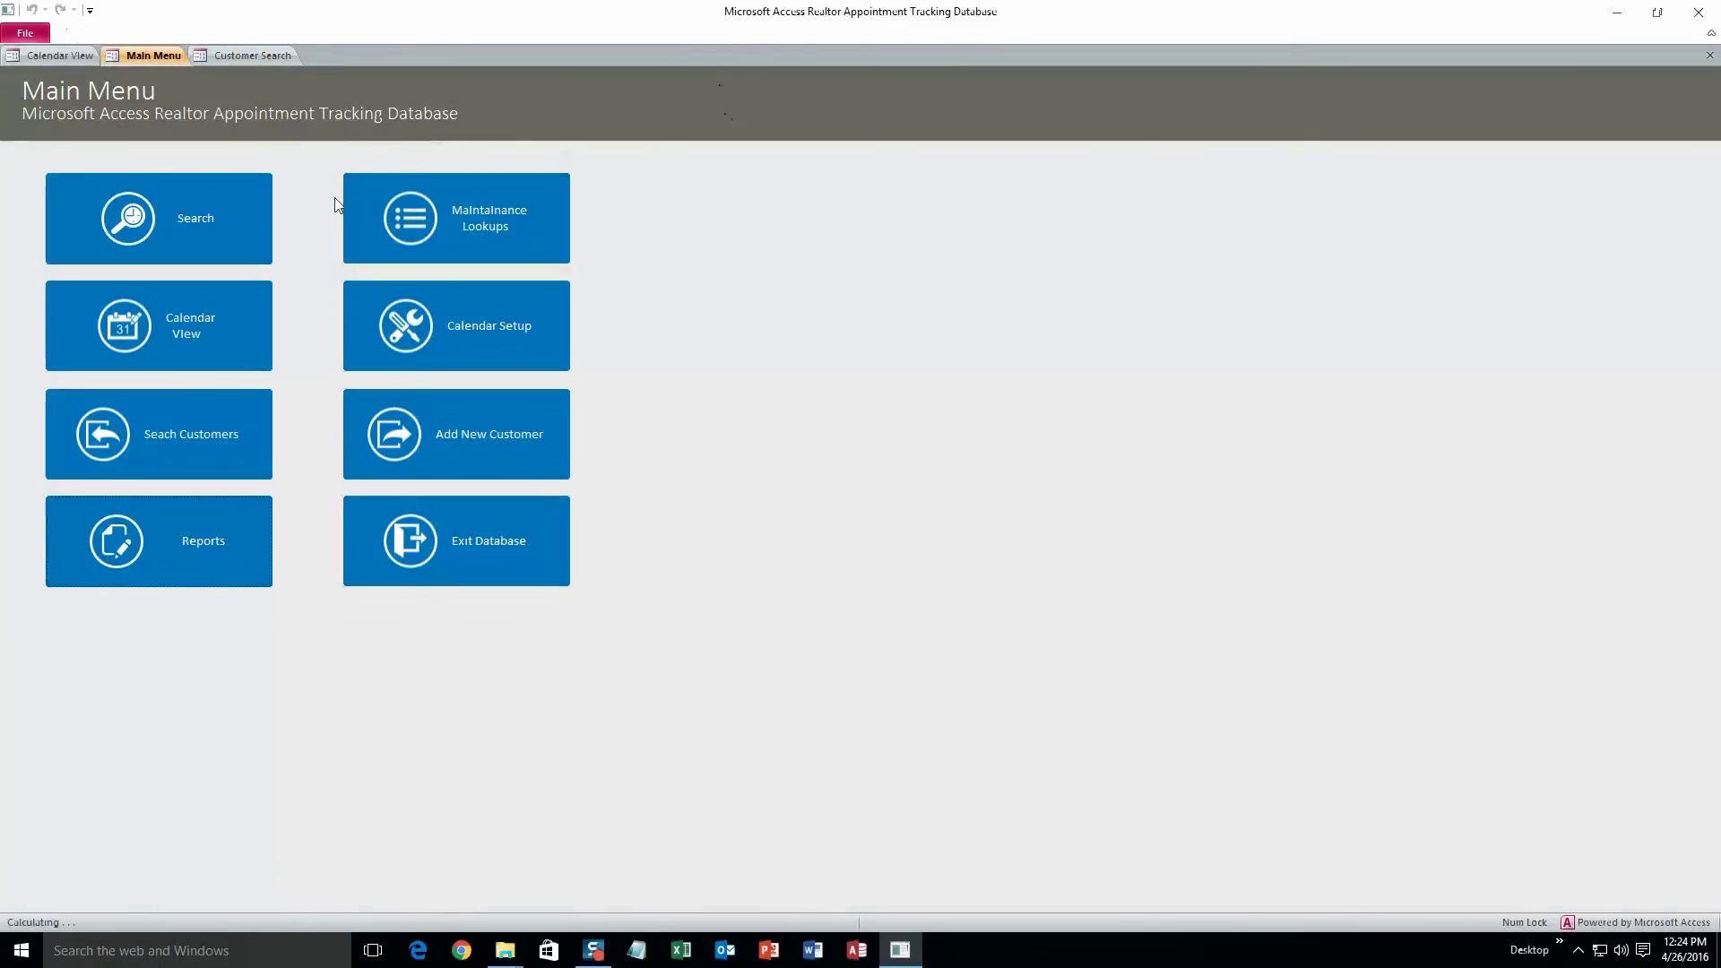